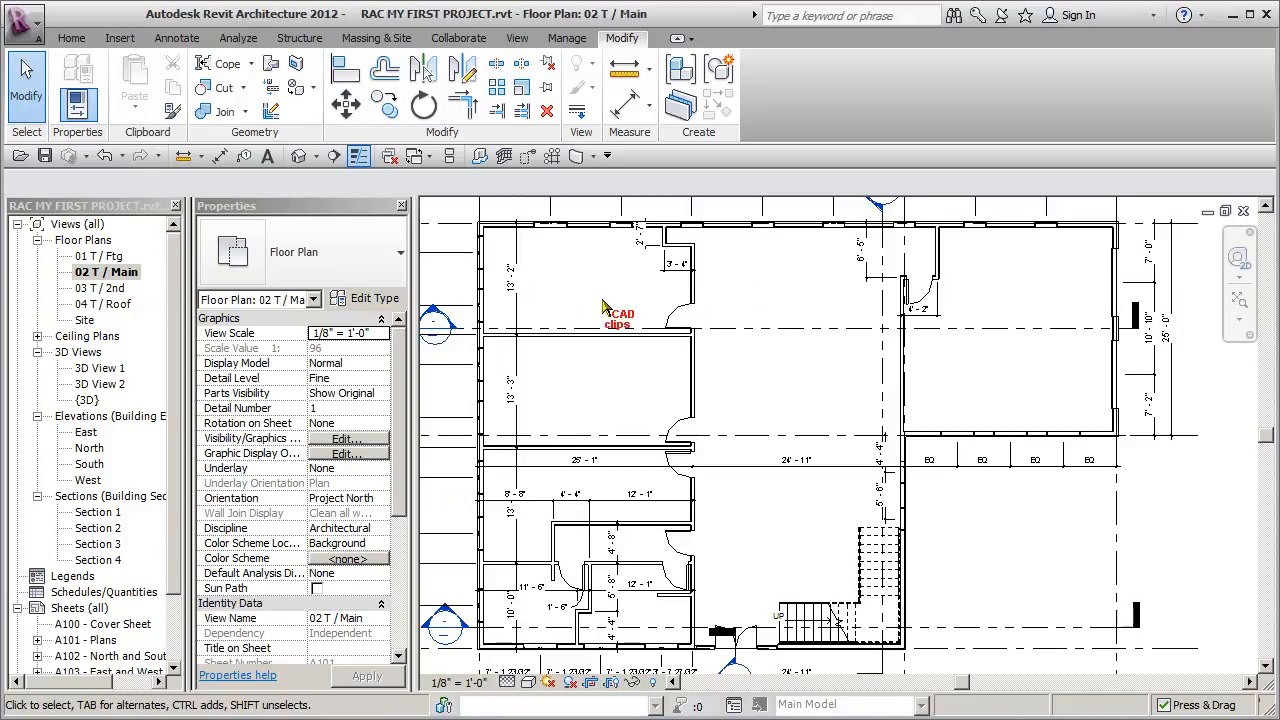
Look through the project's Structural Framing families and the types under W-Wide Flange, collapsing the category when done.
click(17, 225)
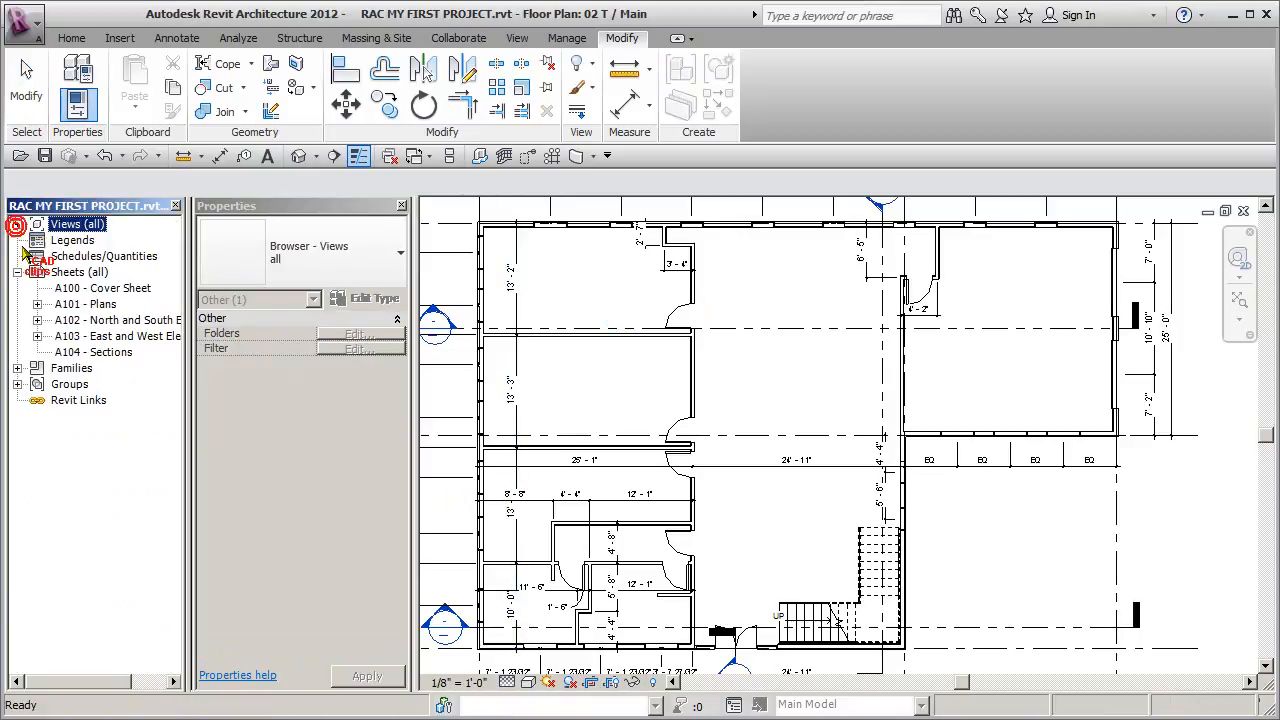
click(19, 369)
scroll(186, 390, down, 2)
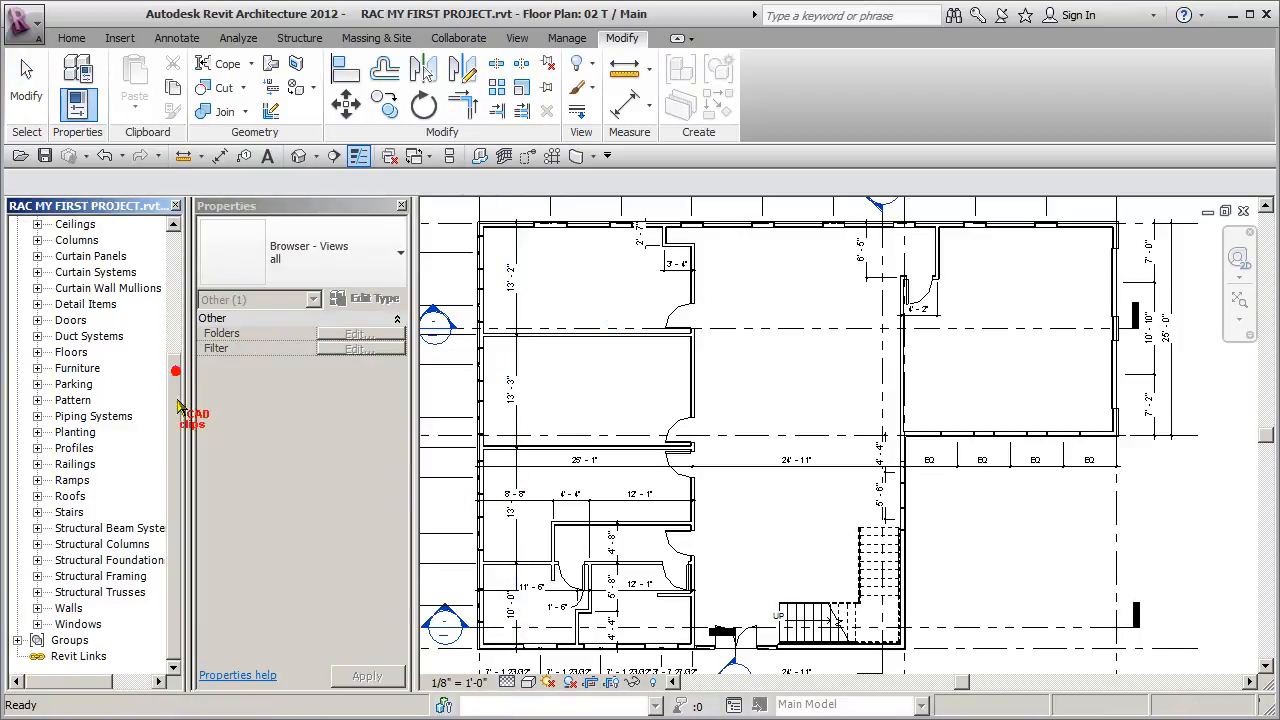
click(37, 576)
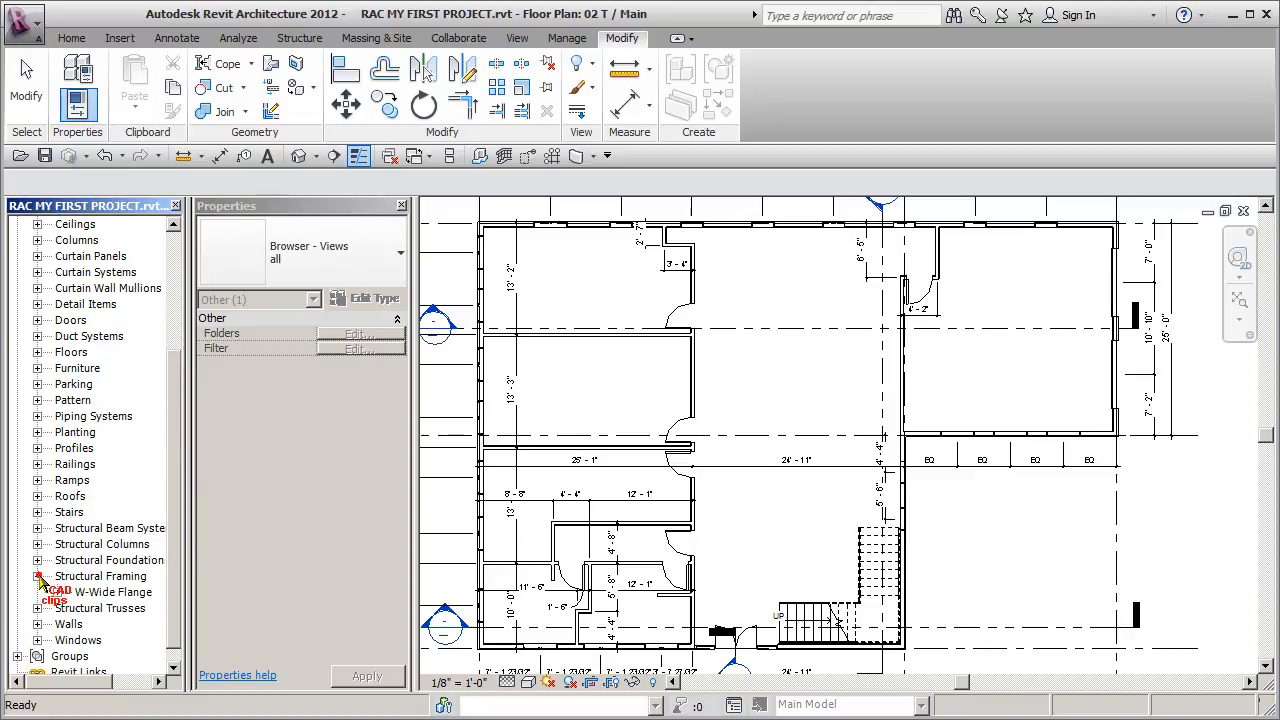
click(118, 593)
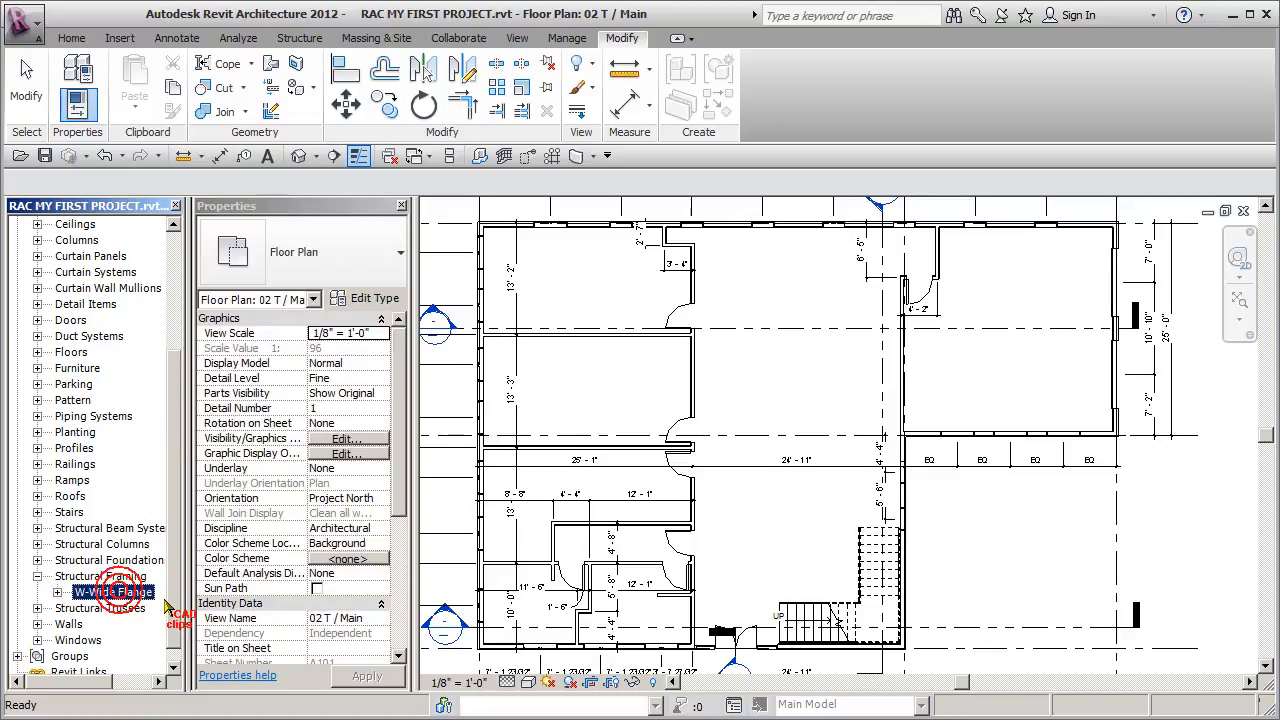
click(57, 592)
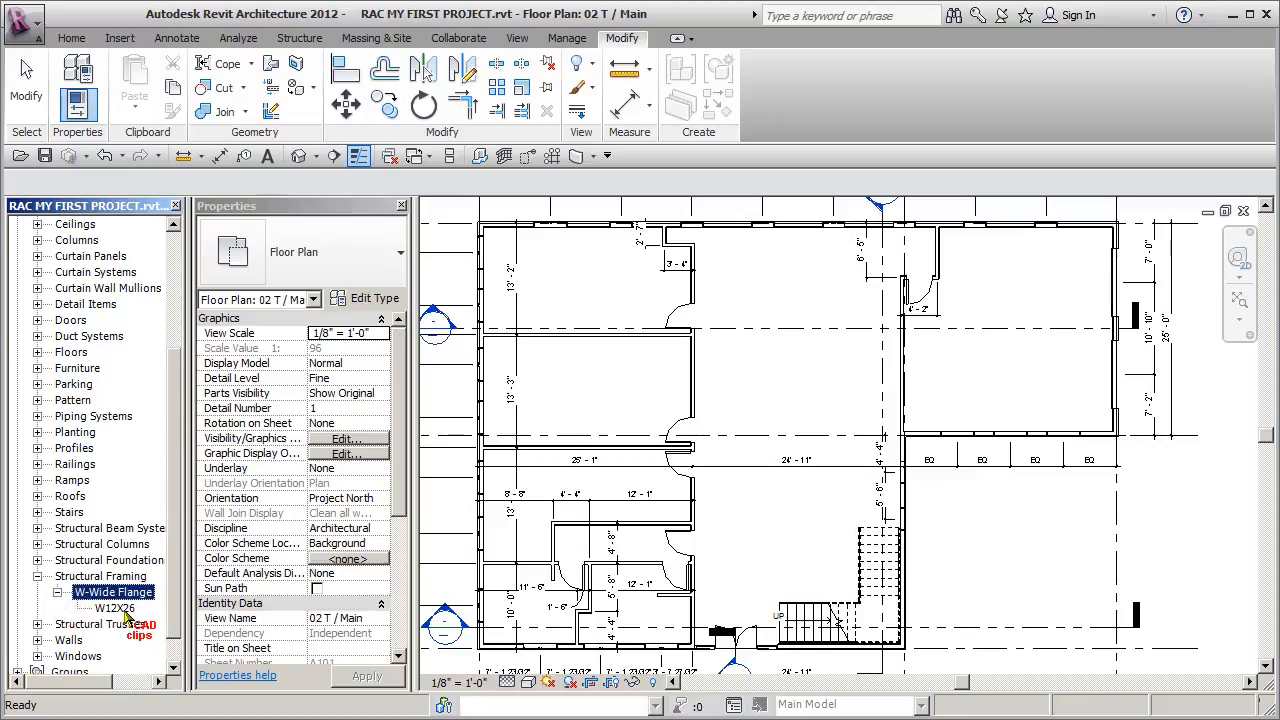
click(38, 577)
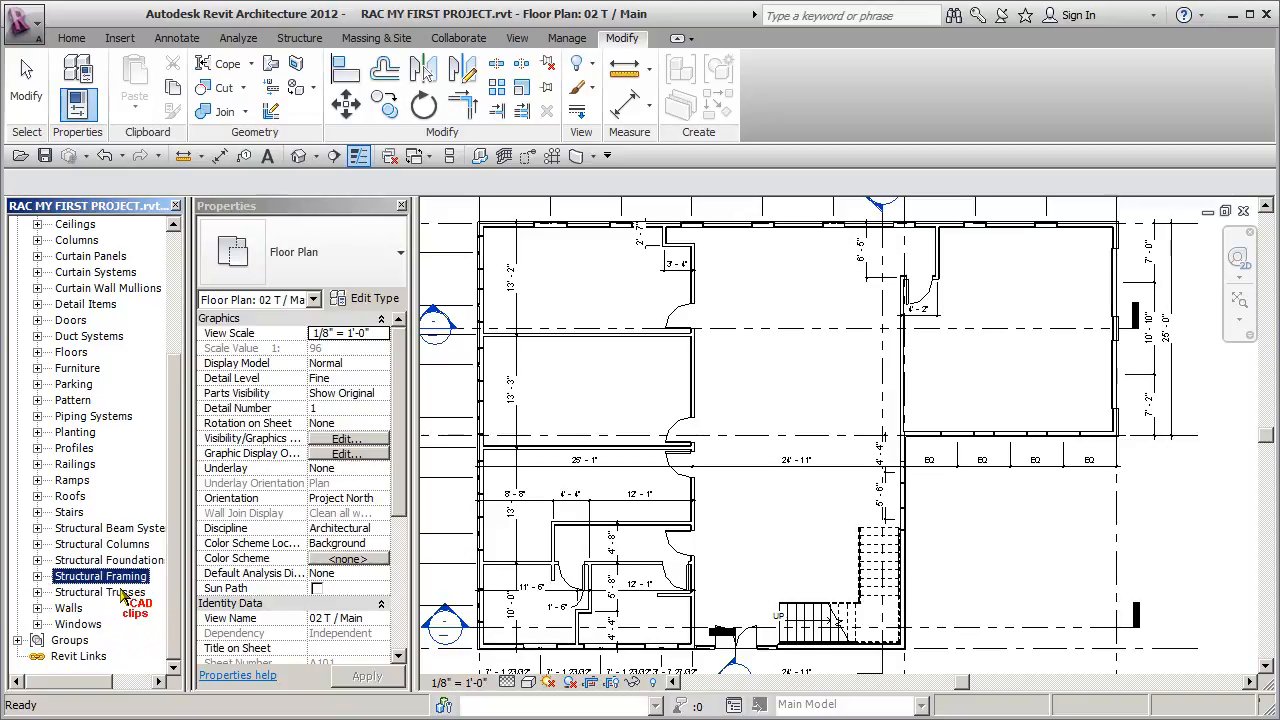
Examine the families loaded under Structural Trusses, Structural Columns and Structural Beam Systems, and collapse those categories again.
click(38, 592)
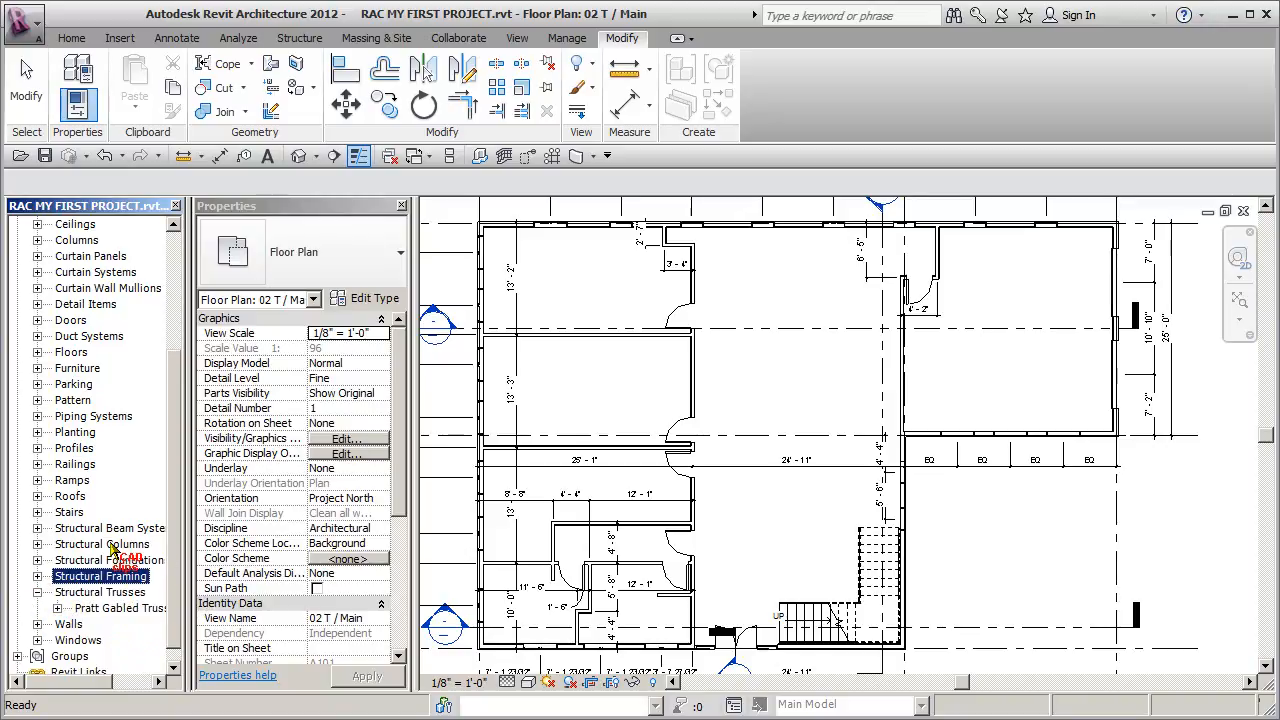
click(37, 544)
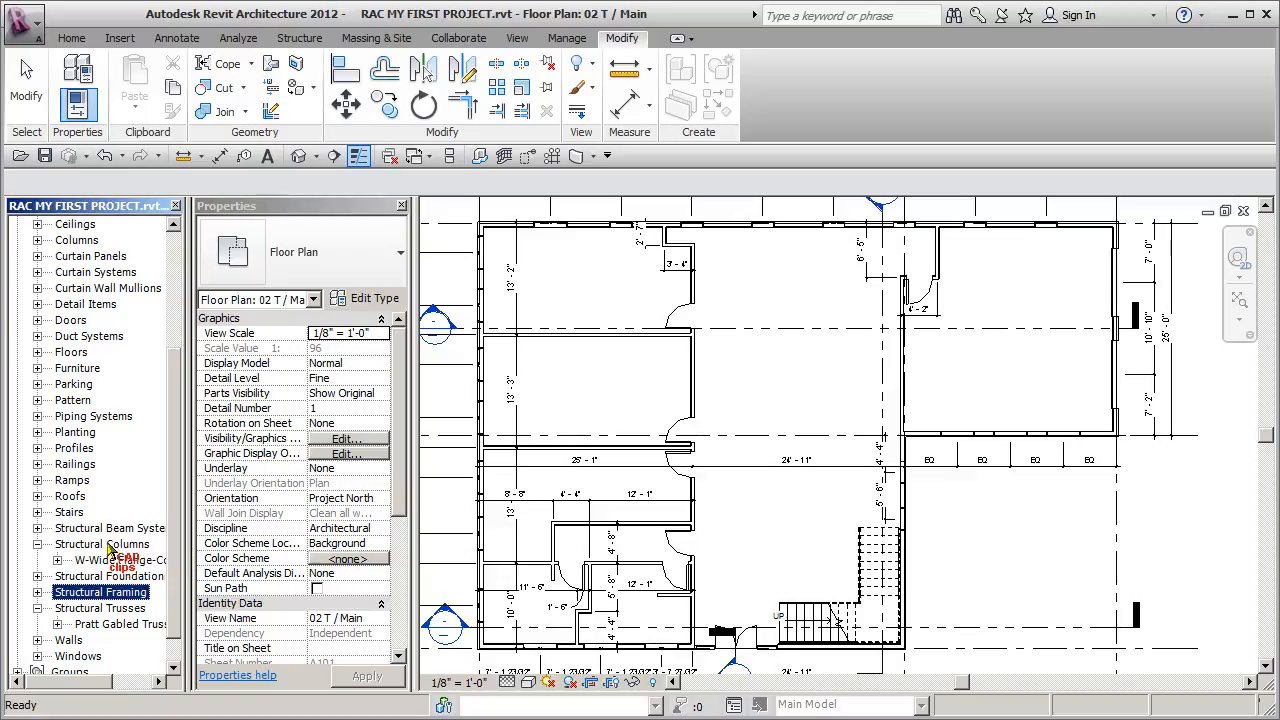
click(37, 528)
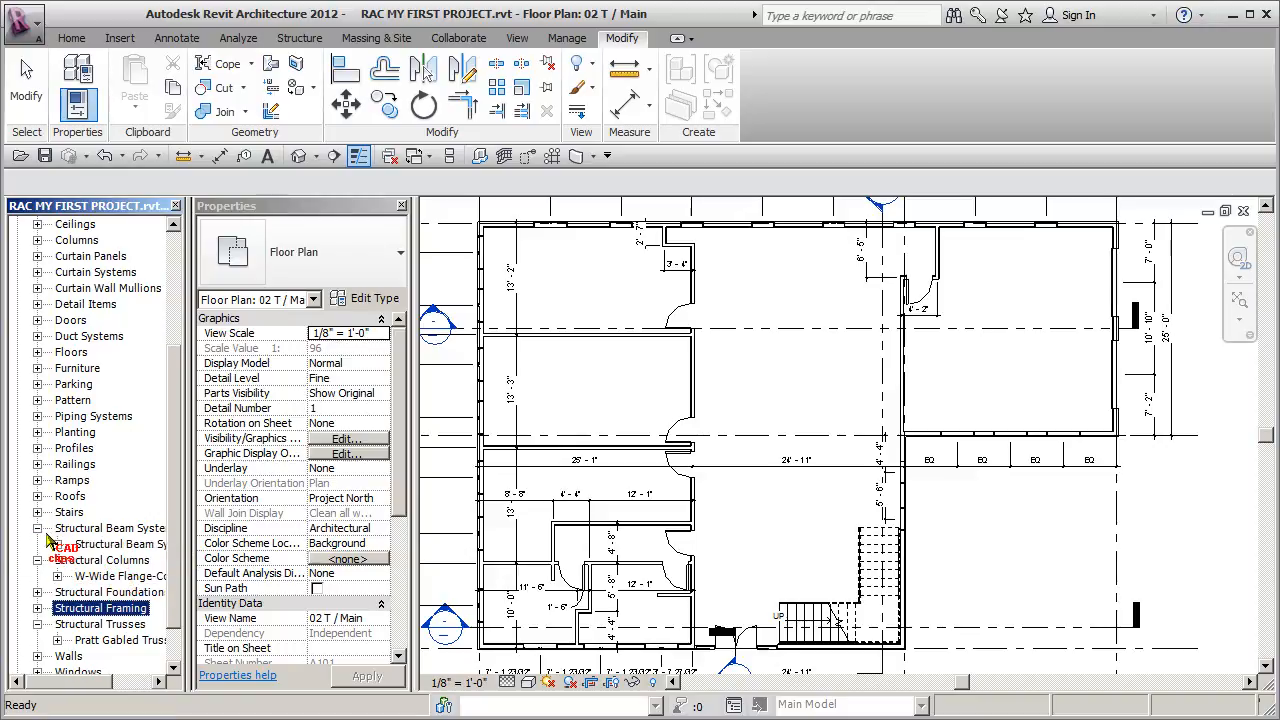
click(37, 528)
click(37, 544)
click(37, 592)
click(742, 393)
click(745, 394)
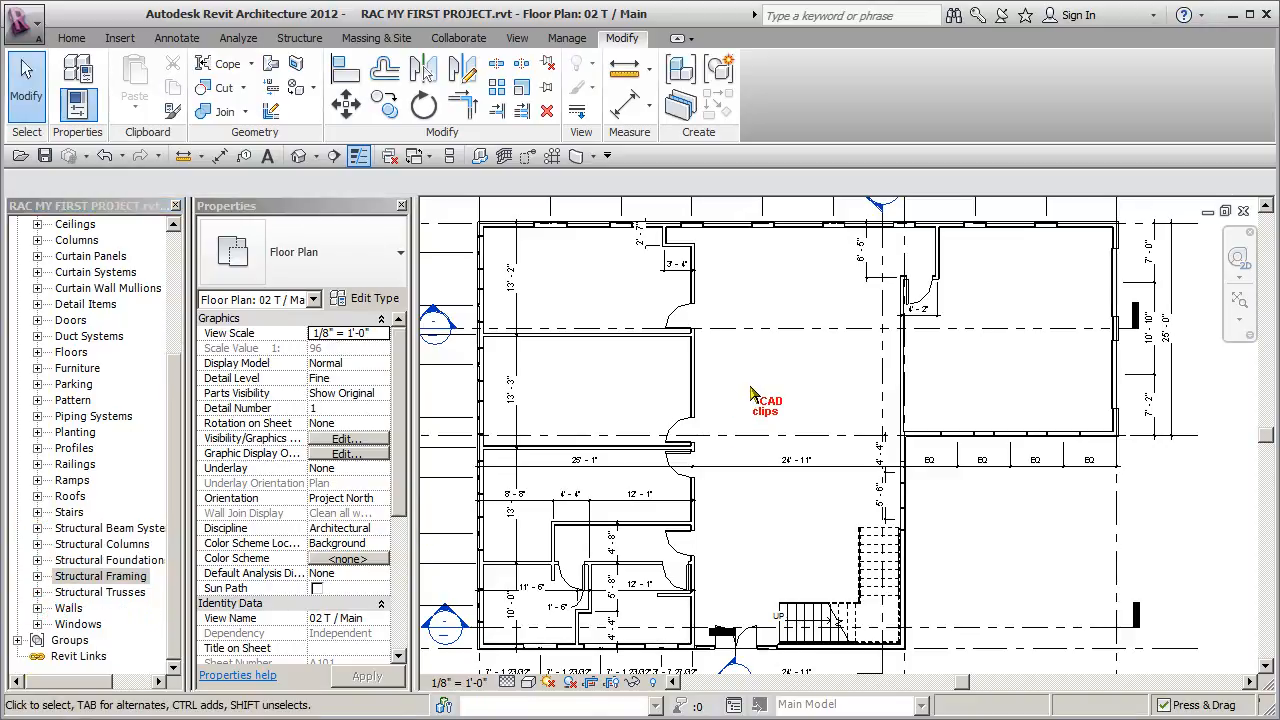
Start loading the family Glulam-Western Species.rfa from the US Imperial library's Structural > Framing > Wood folder.
middle_drag(735, 349, 741, 360)
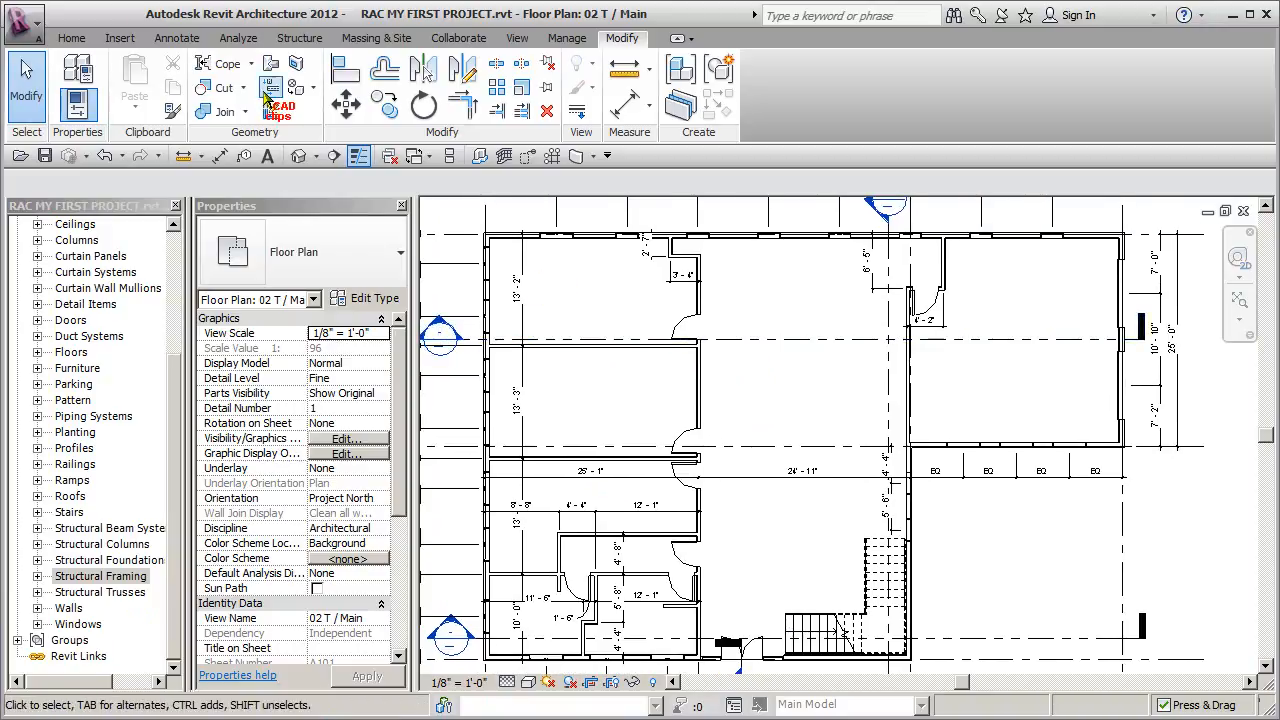
click(127, 40)
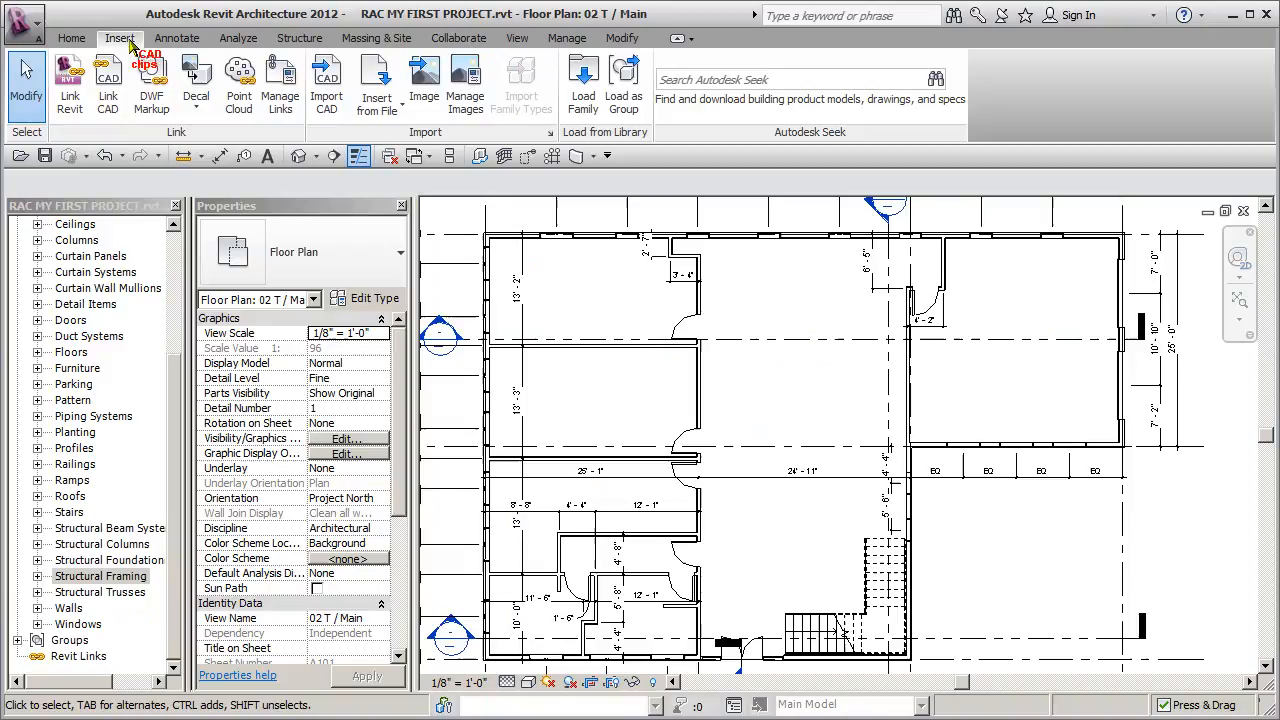
click(584, 95)
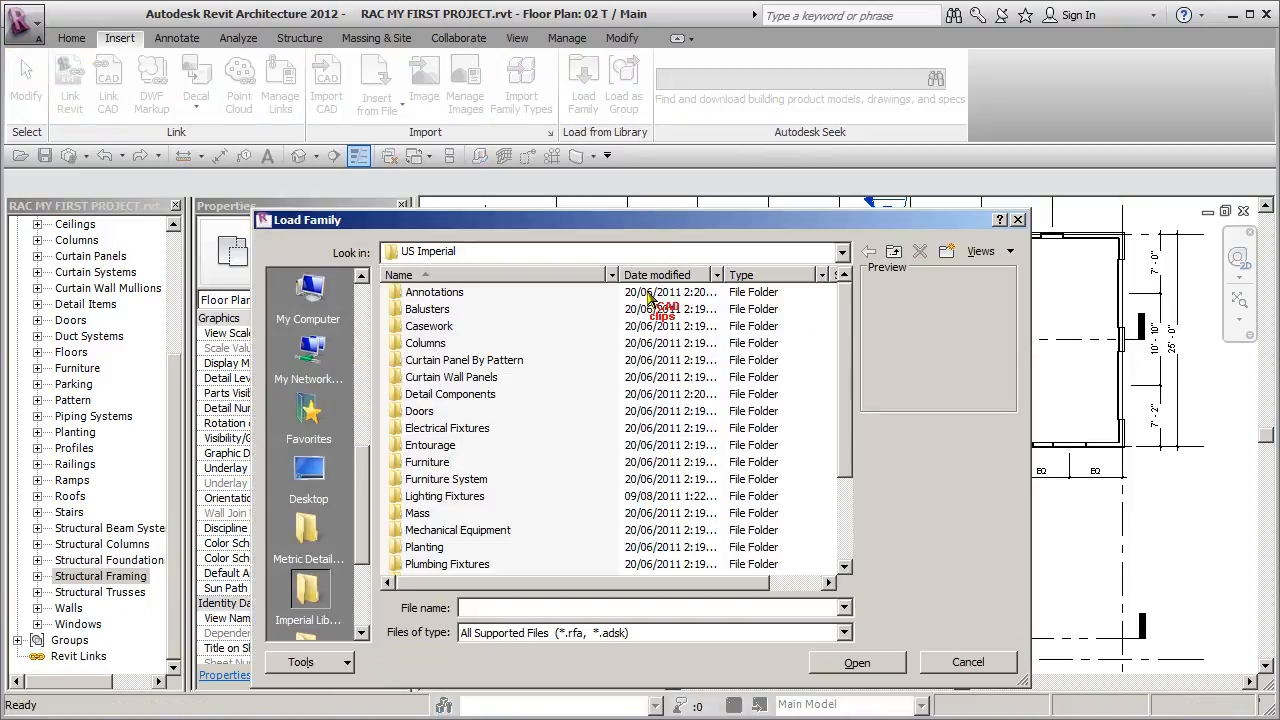
click(549, 274)
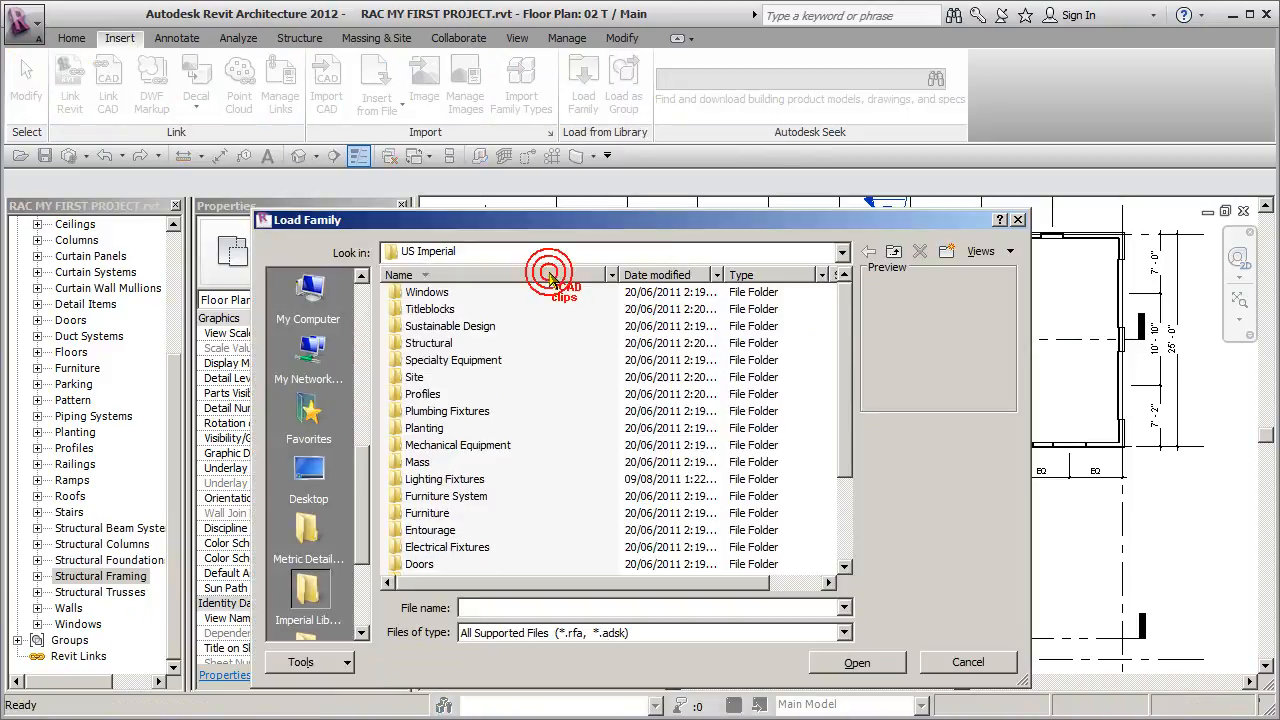
double_click(428, 343)
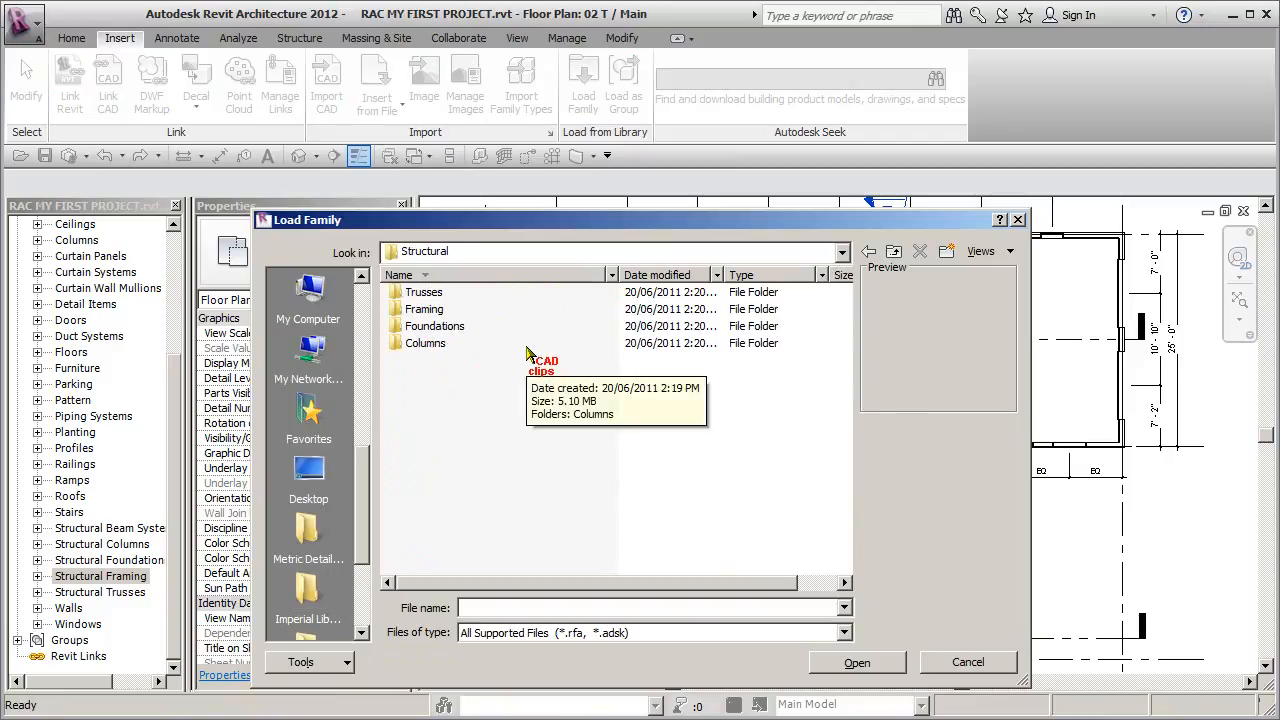
double_click(422, 309)
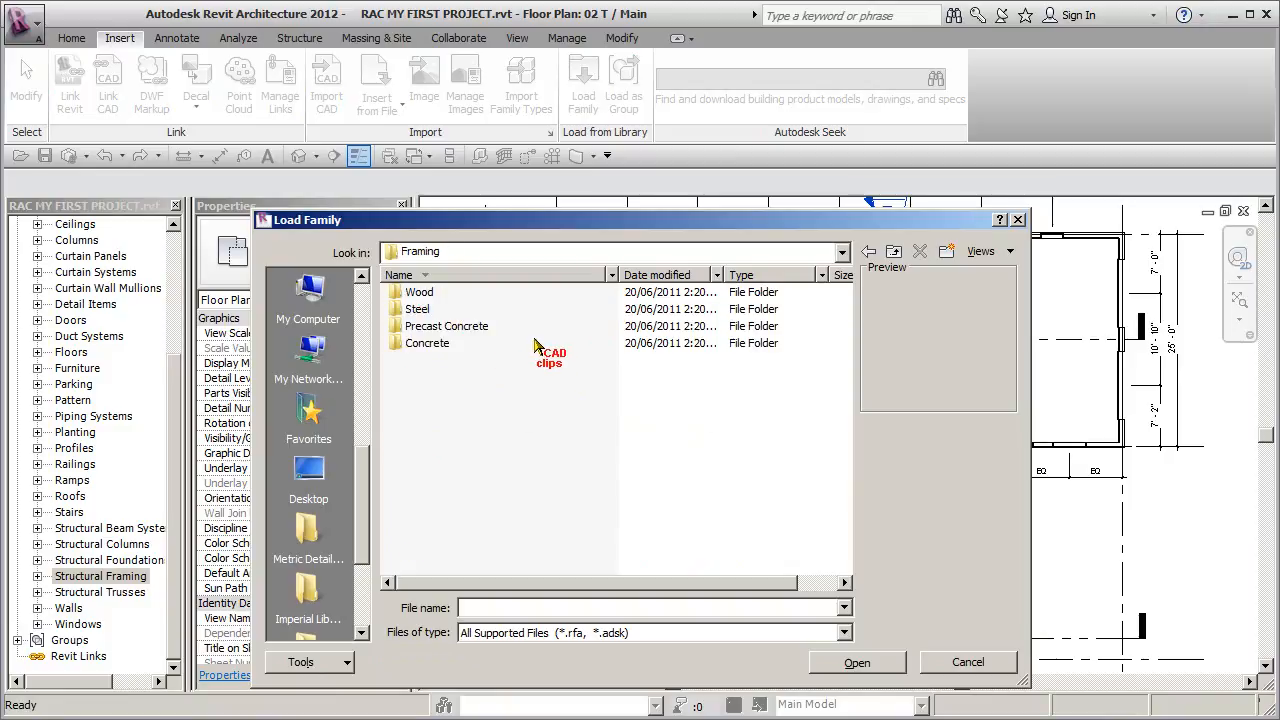
double_click(418, 292)
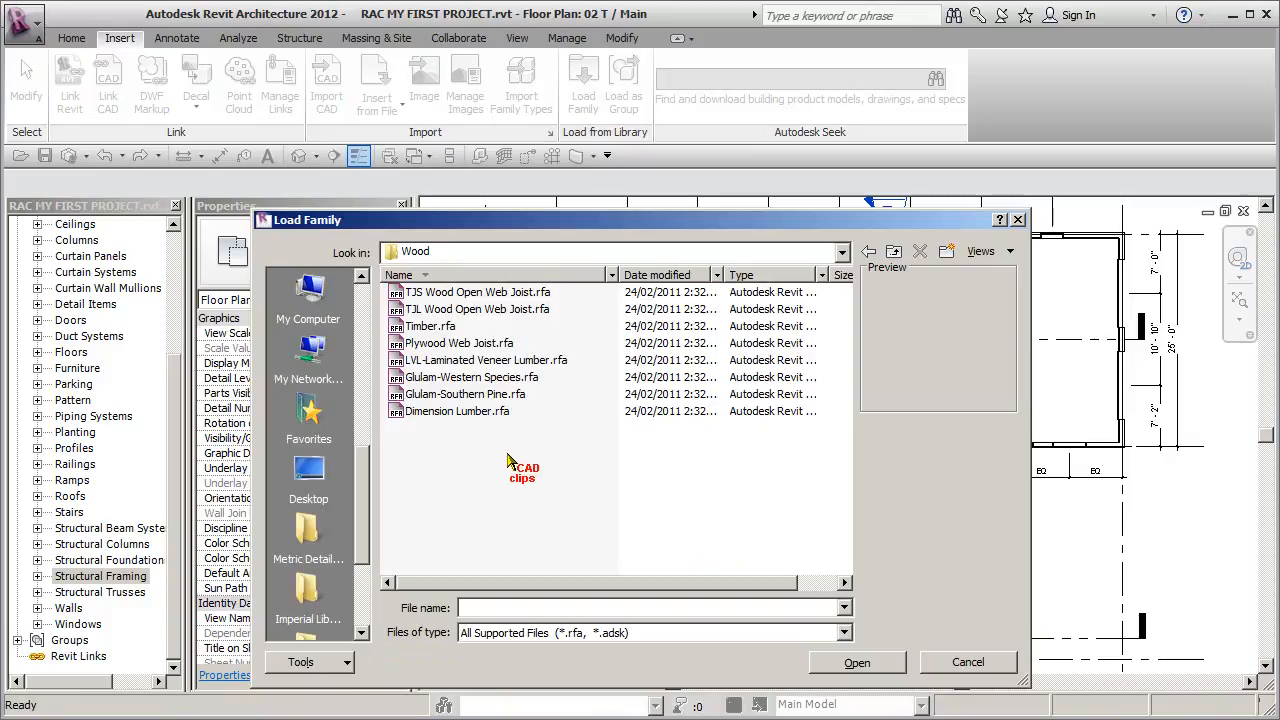
click(498, 380)
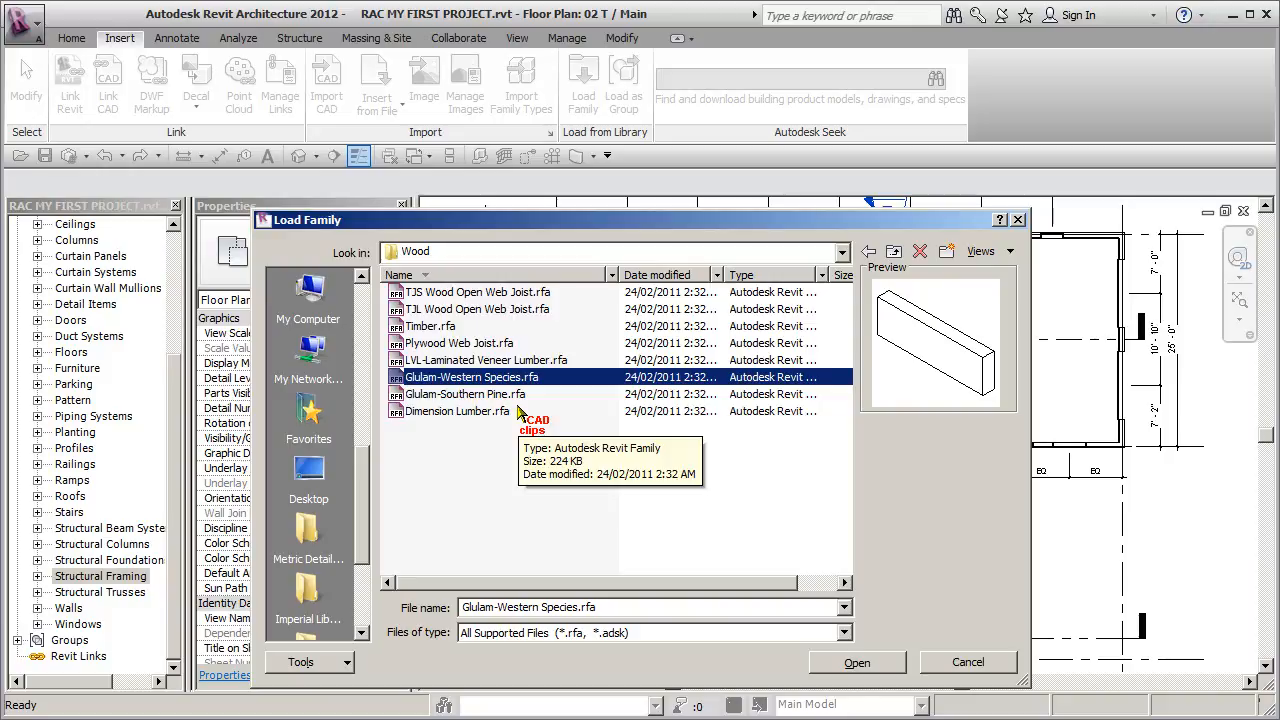
click(857, 662)
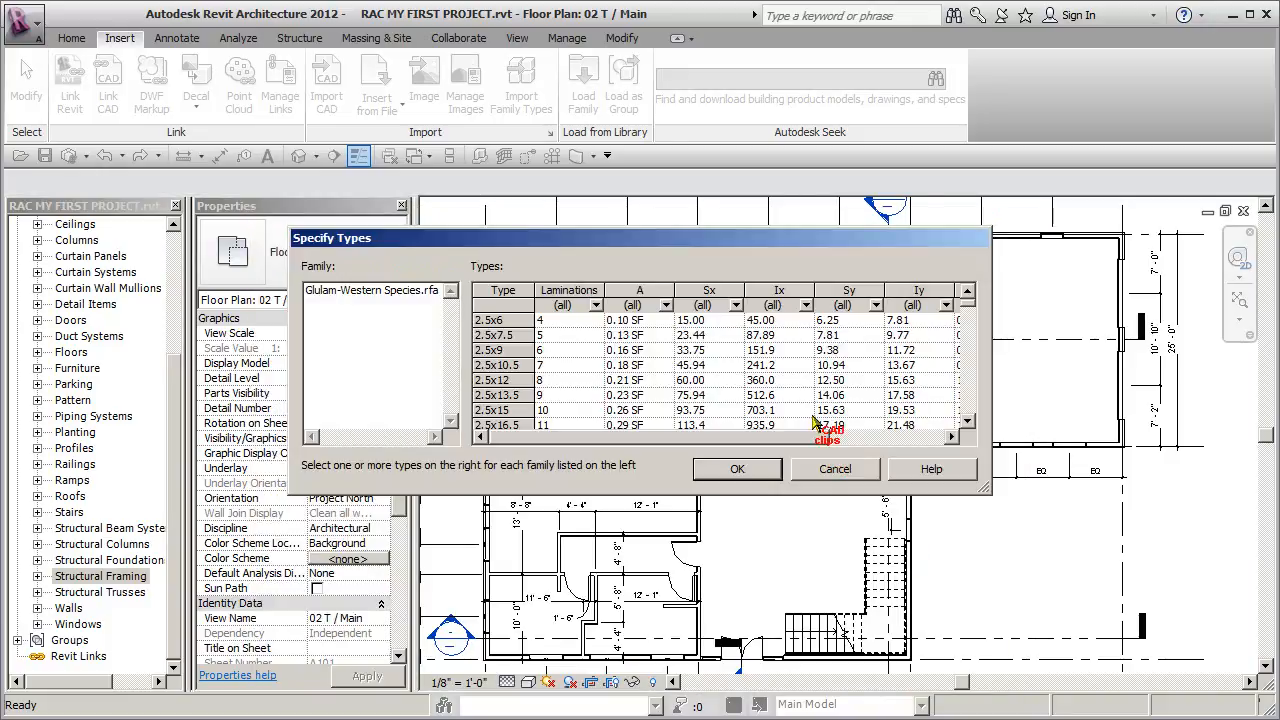
Load only the 5.125x13.5 type of the Glulam-Western Species framing family into the project.
drag(969, 304, 970, 301)
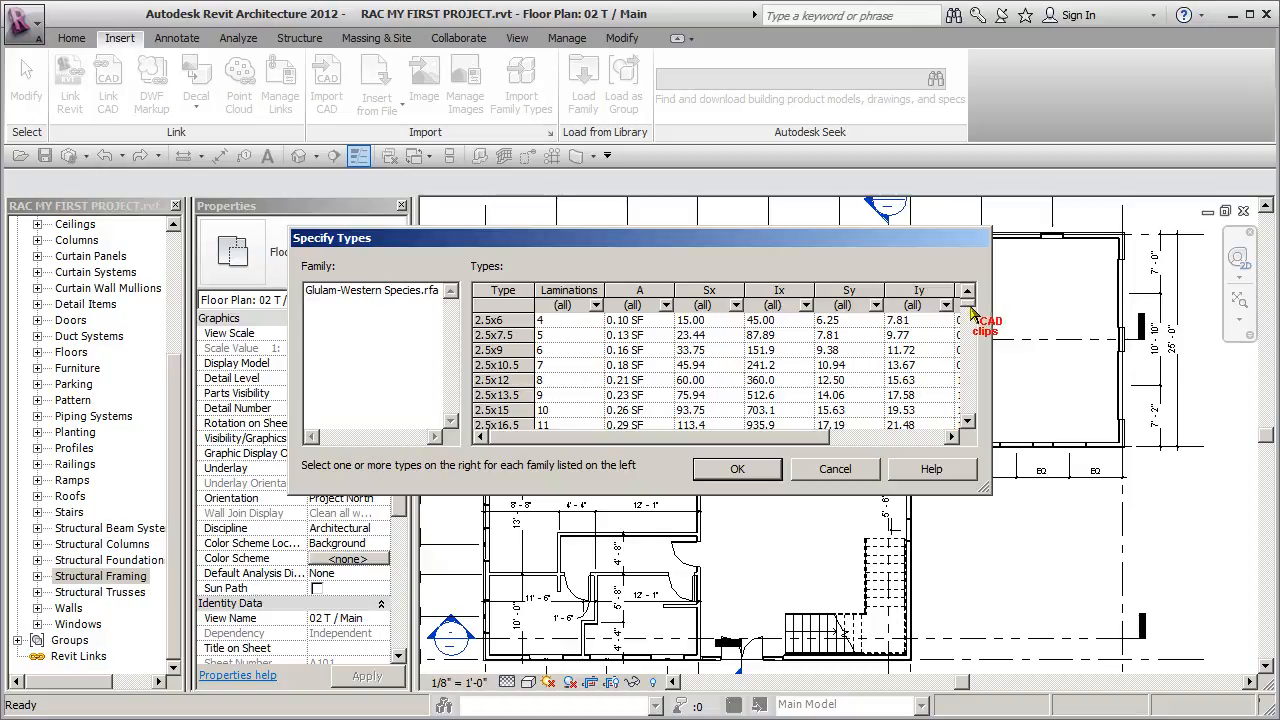
drag(968, 310, 970, 324)
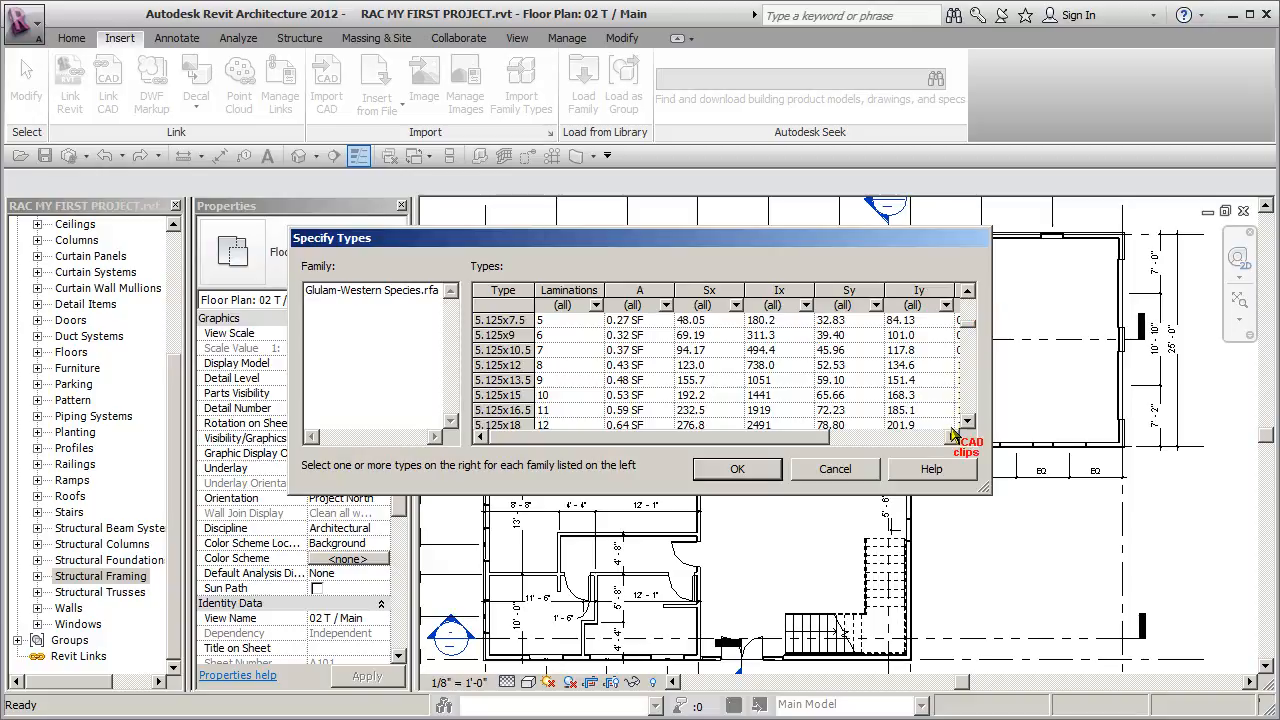
click(968, 423)
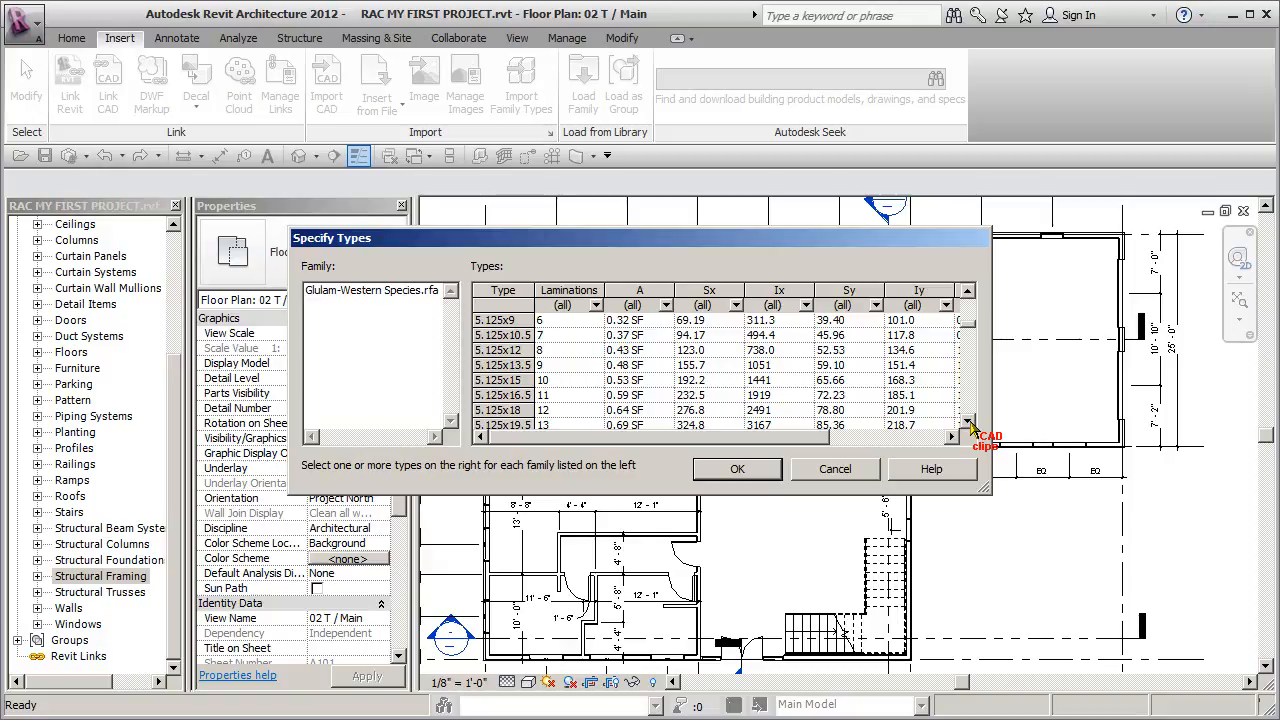
click(491, 369)
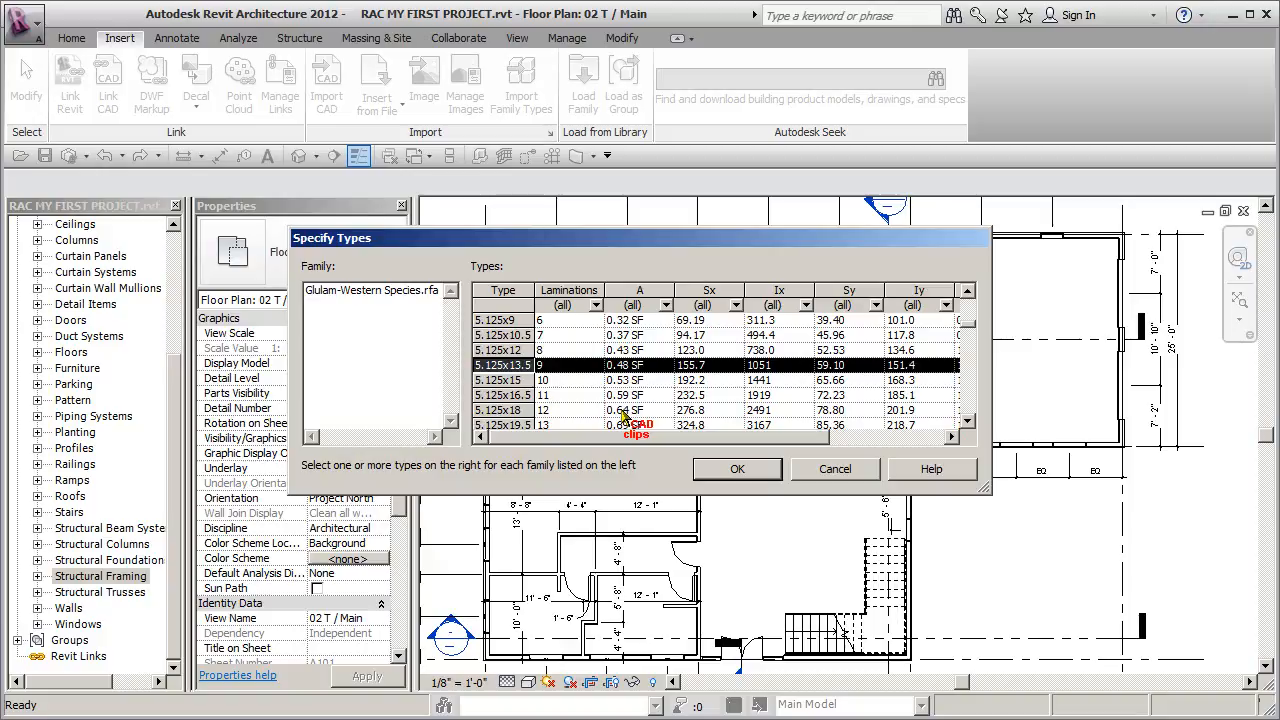
click(740, 468)
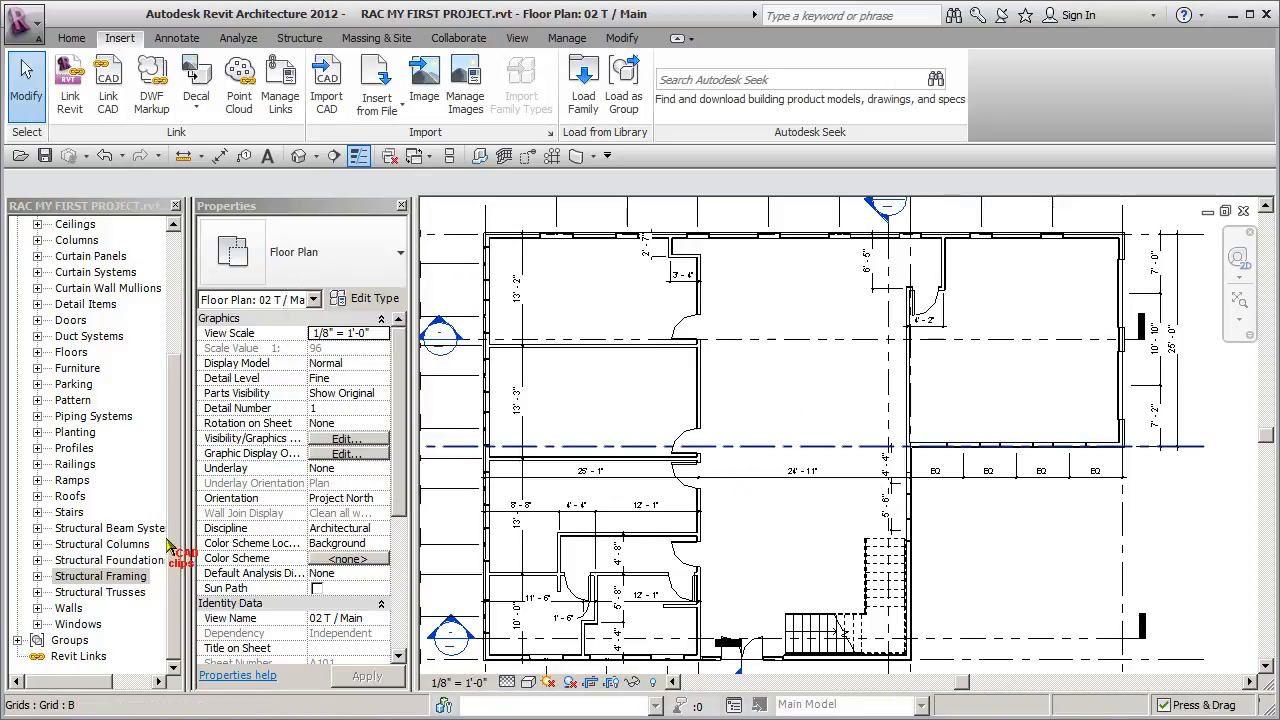
Check the properties of the 5.125x13.5 glulam type under Structural Framing in the project, and collapse the category.
click(37, 576)
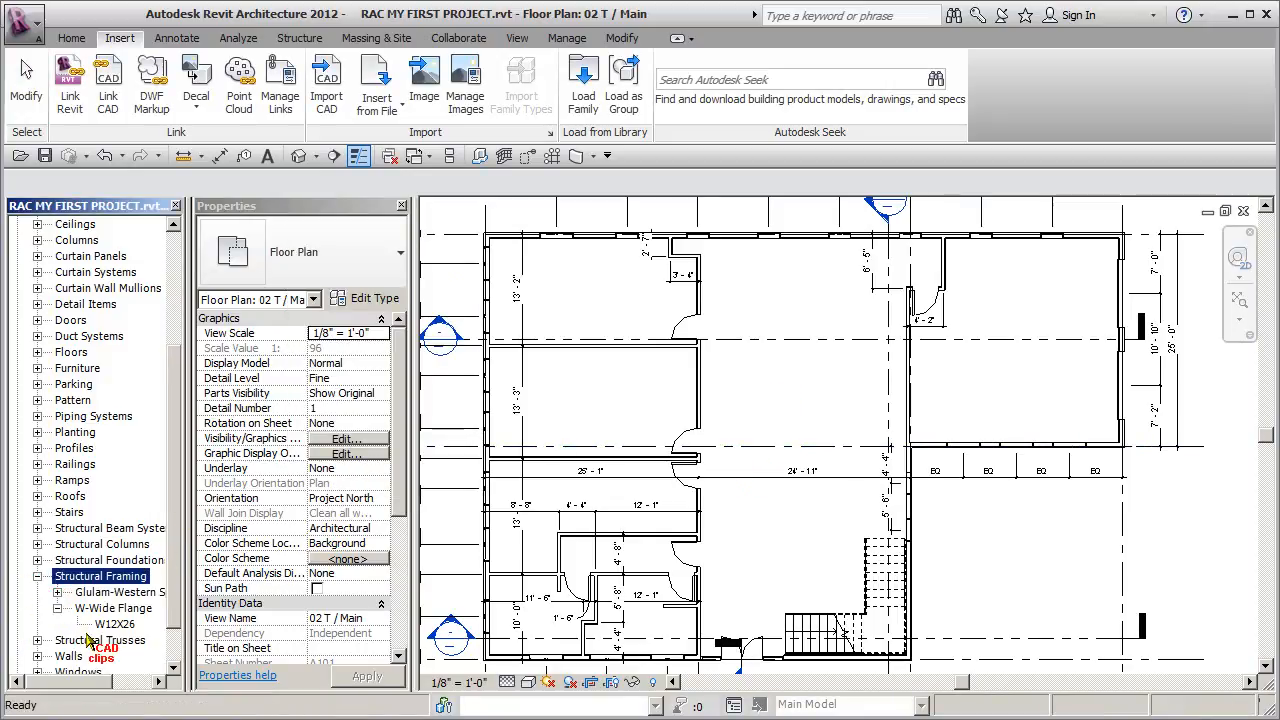
click(57, 592)
click(118, 608)
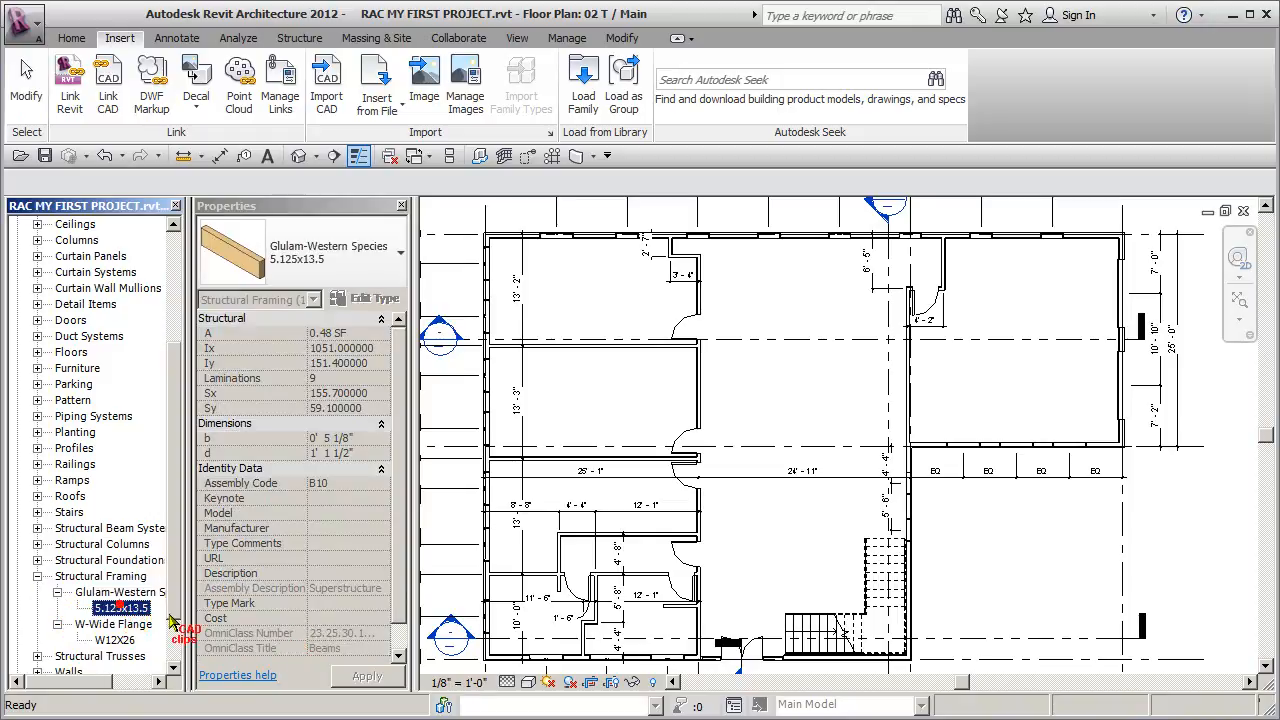
click(37, 576)
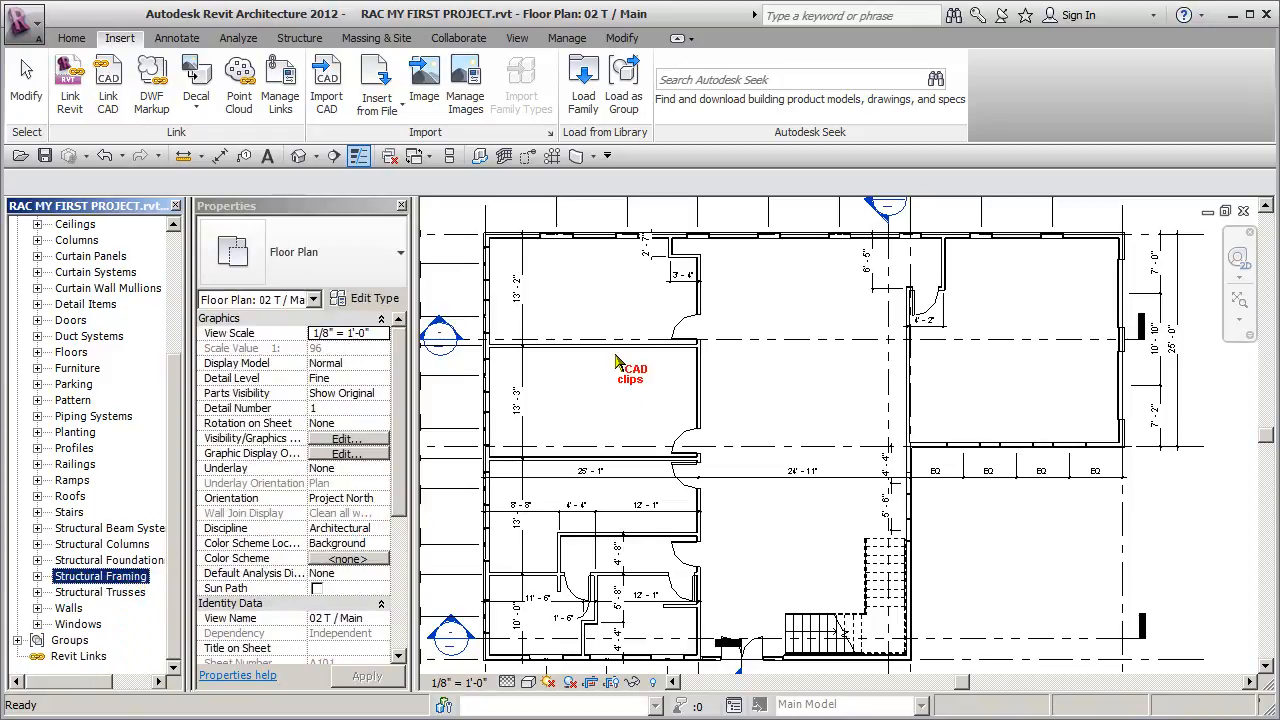
Start loading the family Glulam-Western Species-Column.rfa from the library's Structural > Columns > Wood folder.
click(590, 95)
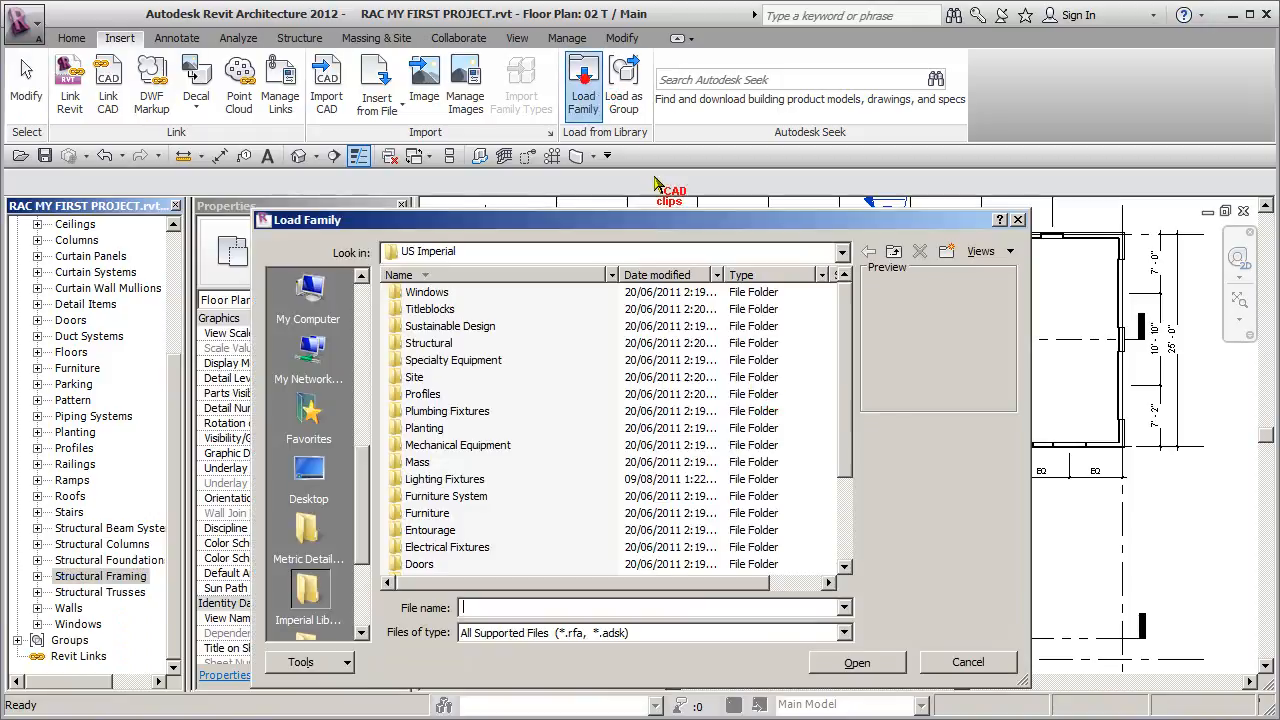
double_click(432, 343)
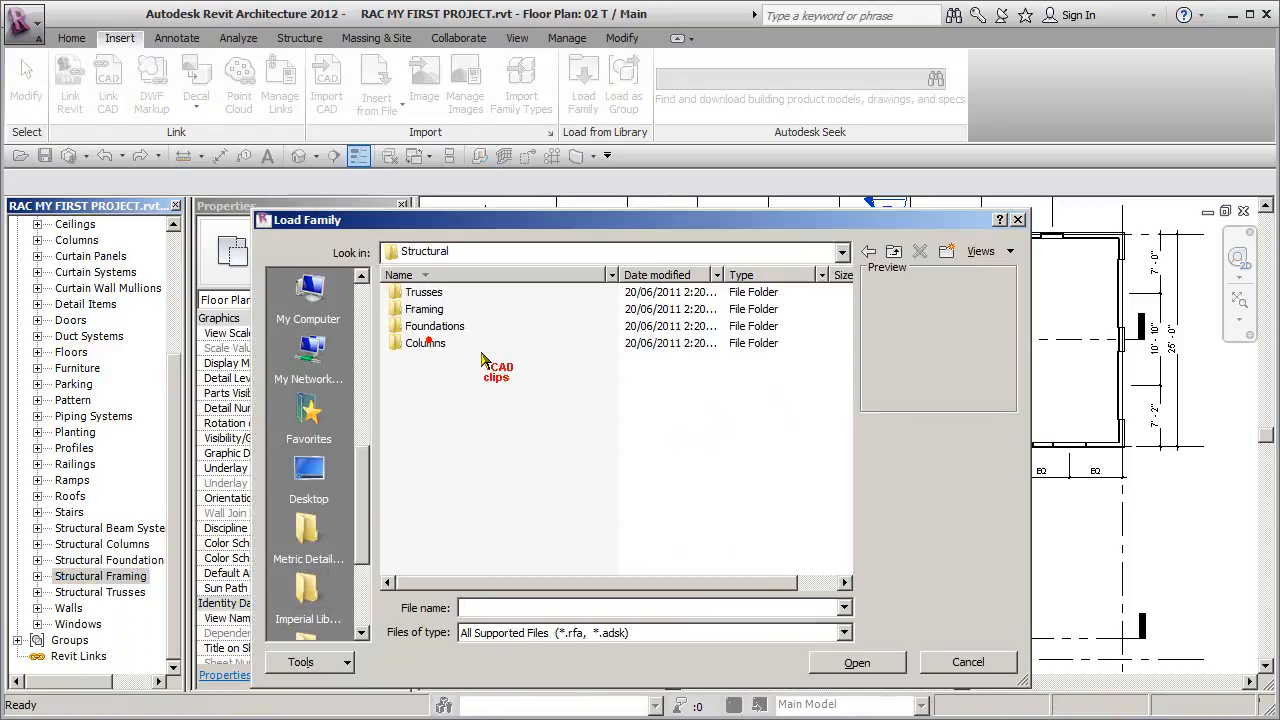
double_click(436, 344)
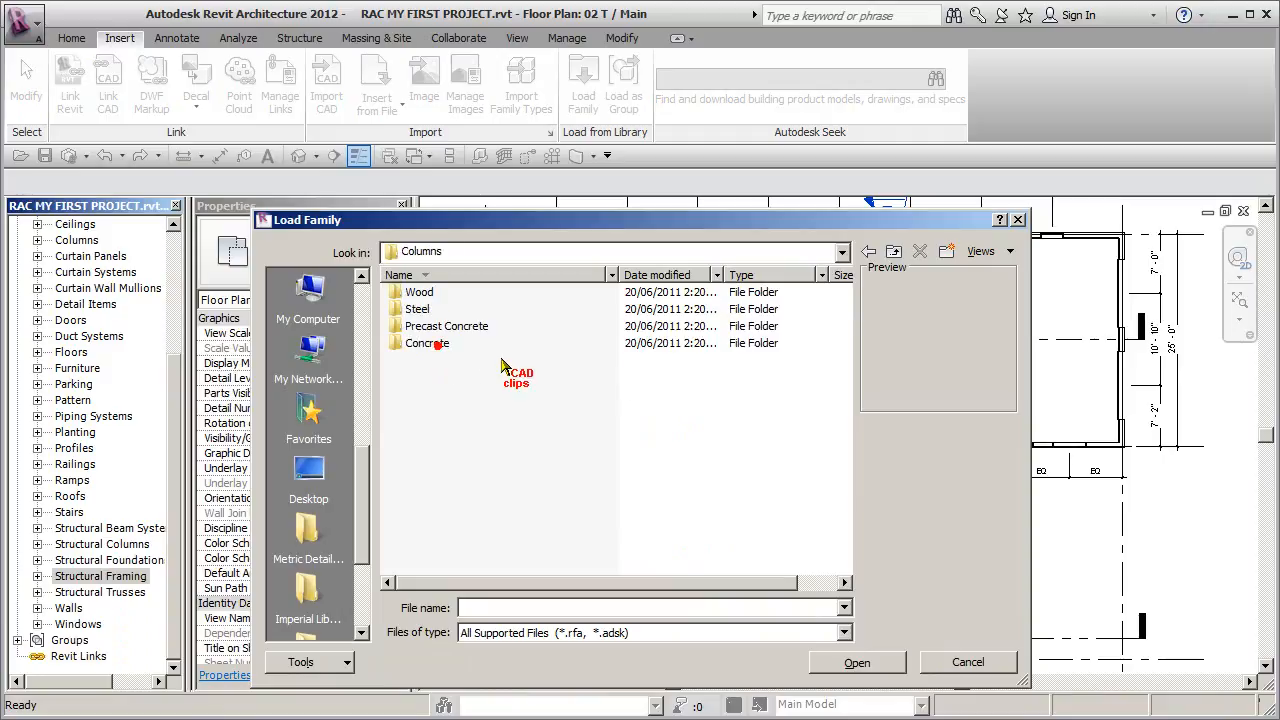
double_click(420, 292)
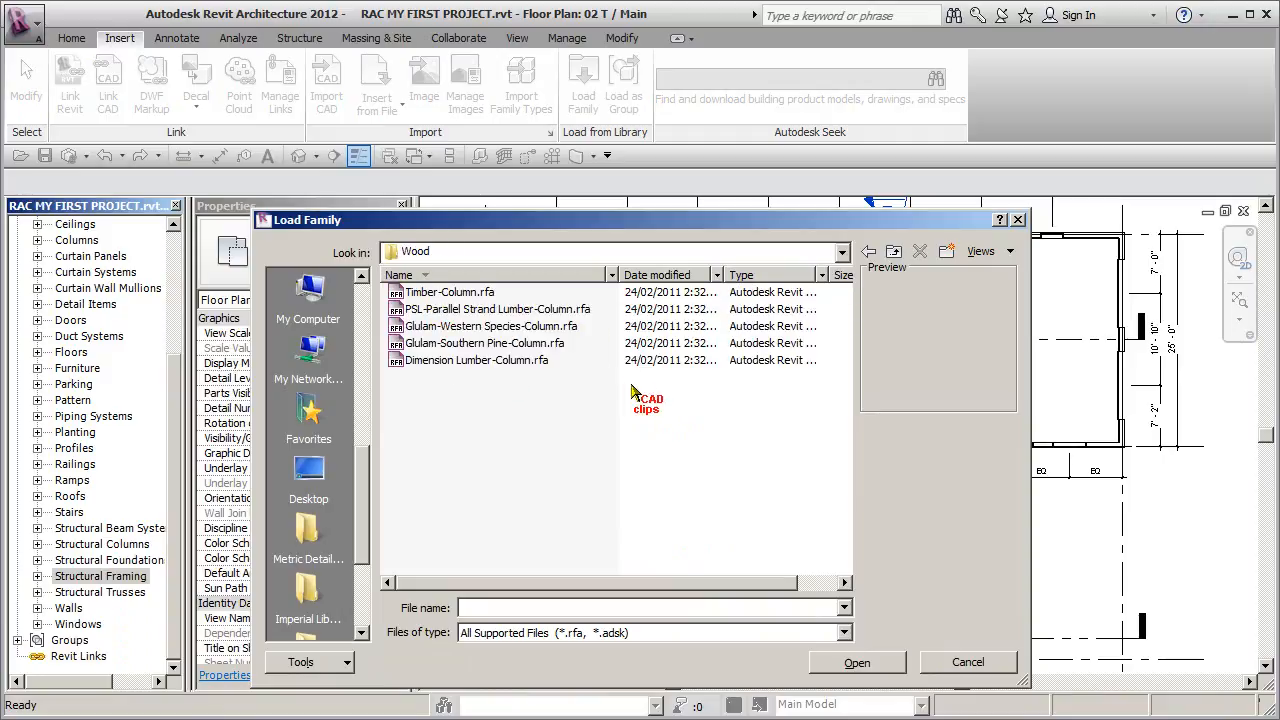
click(516, 327)
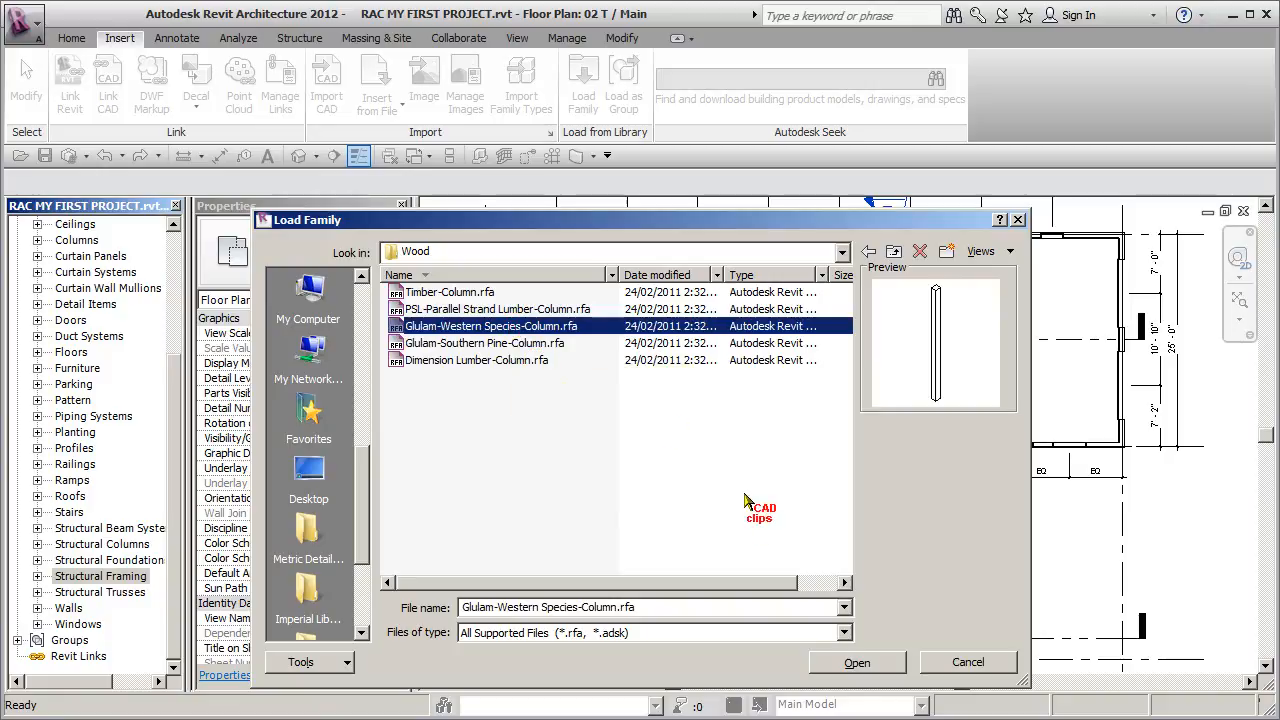
click(885, 664)
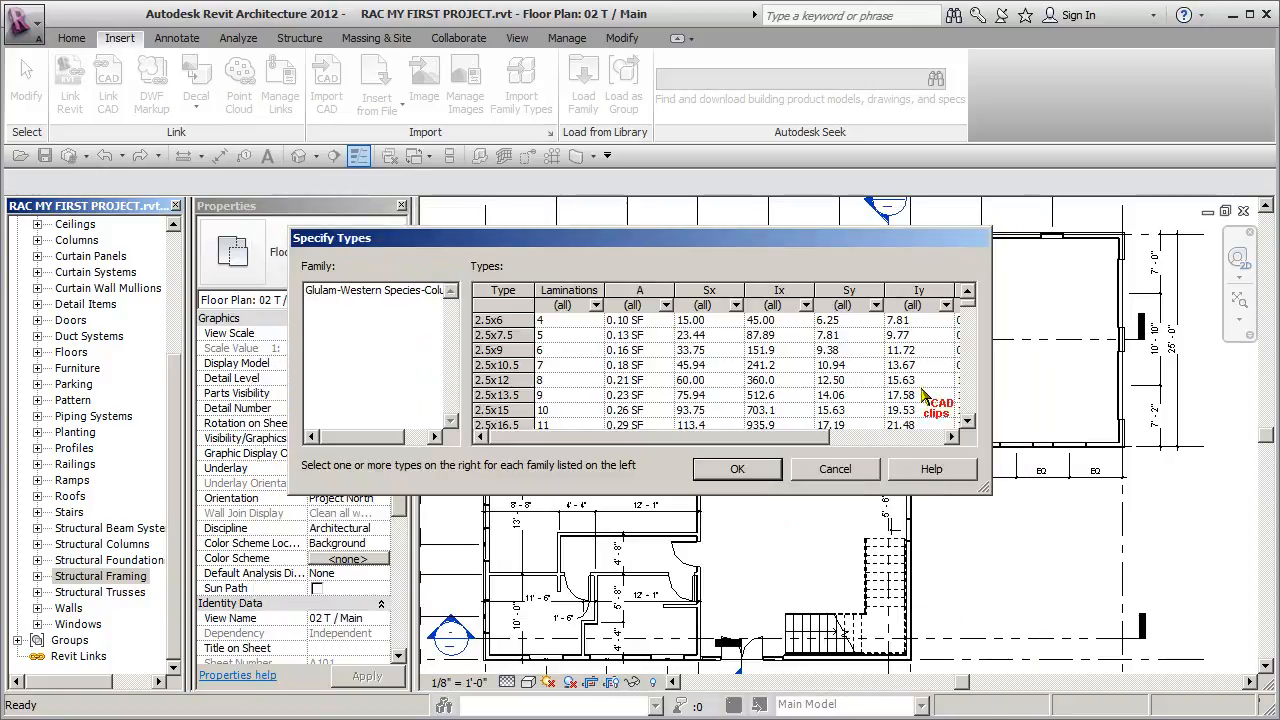
Load only the 3.125x27 type of the Glulam-Western Species-Column family into the project.
click(968, 425)
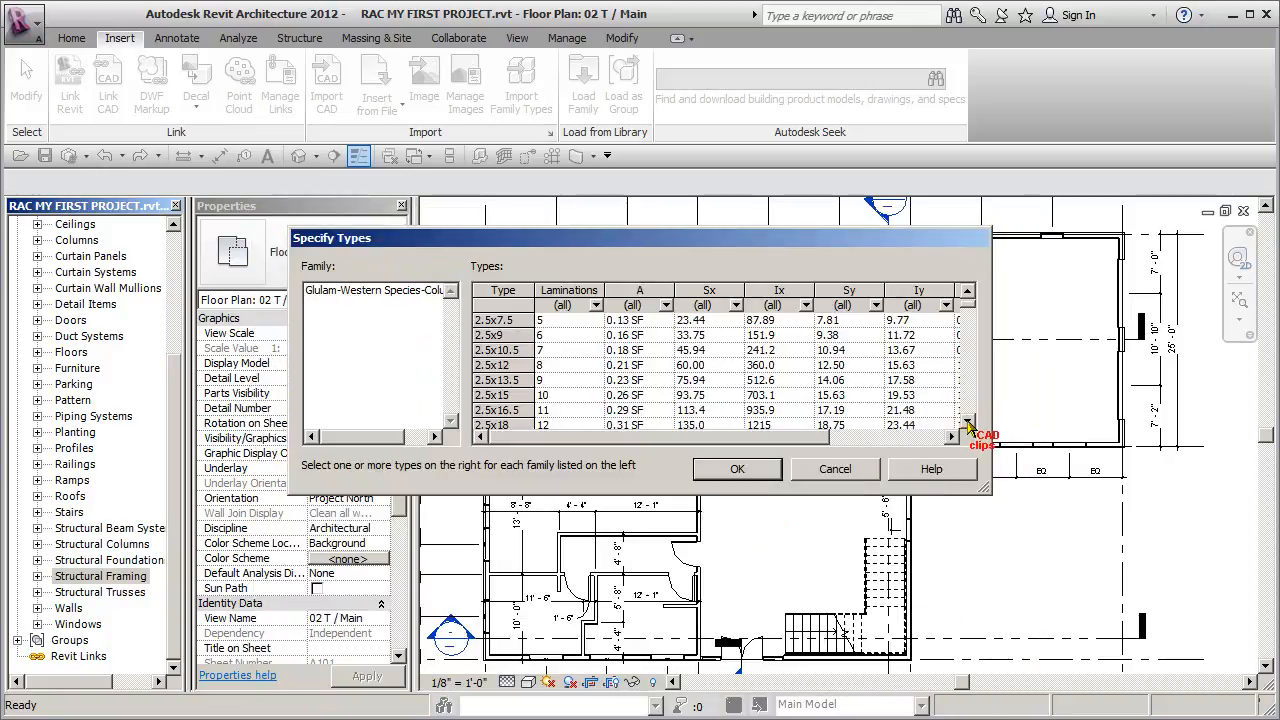
click(968, 424)
click(968, 425)
click(968, 425)
click(968, 425)
click(968, 425)
click(968, 425)
click(968, 425)
click(968, 425)
click(968, 425)
click(968, 425)
click(968, 425)
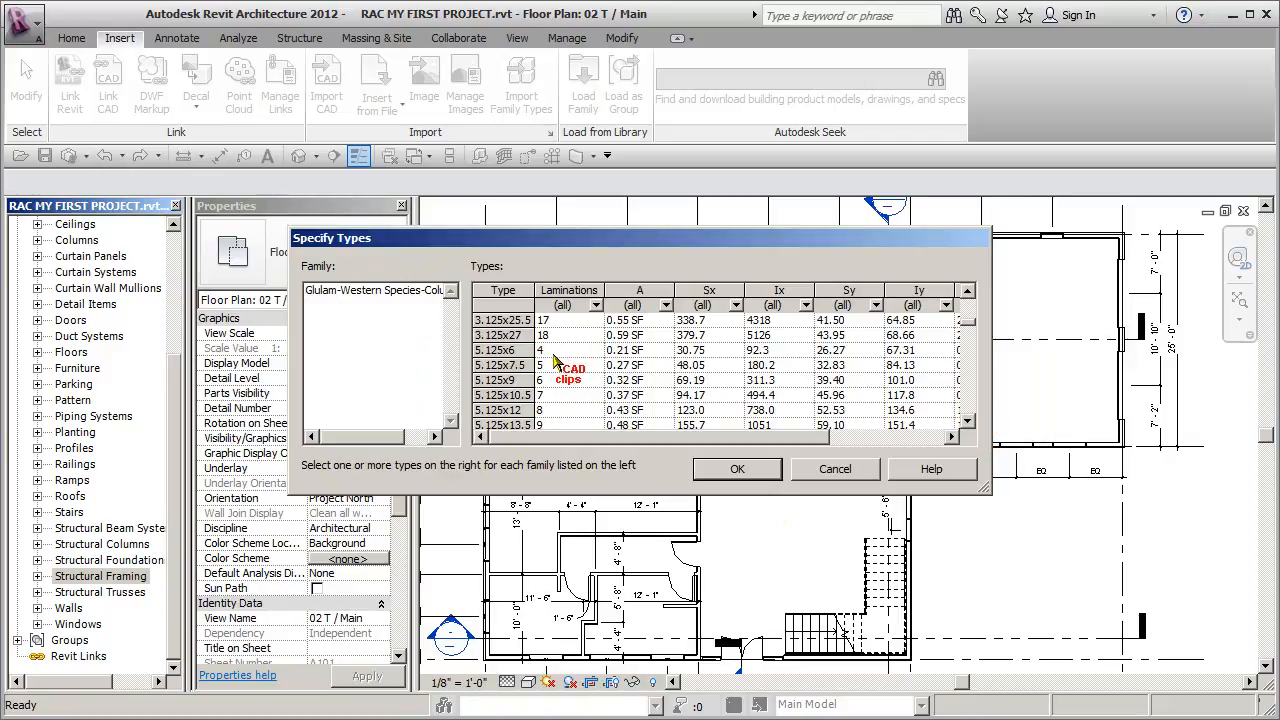
click(497, 335)
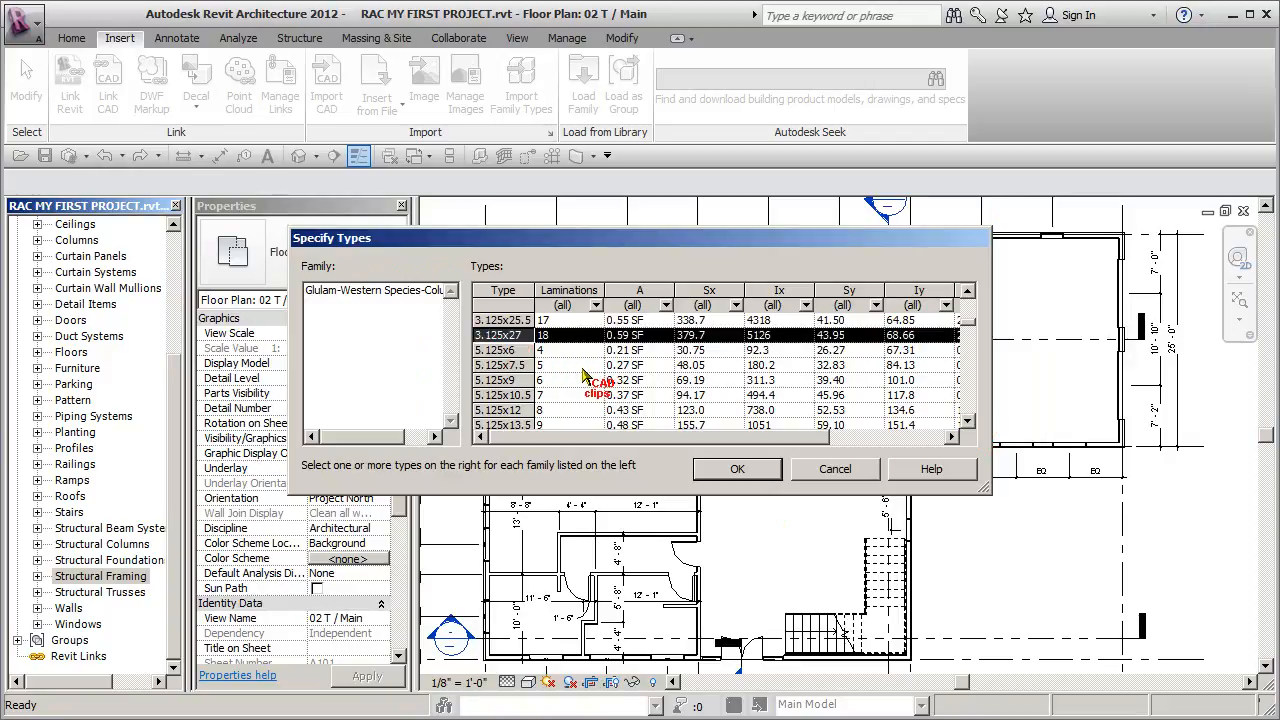
click(737, 470)
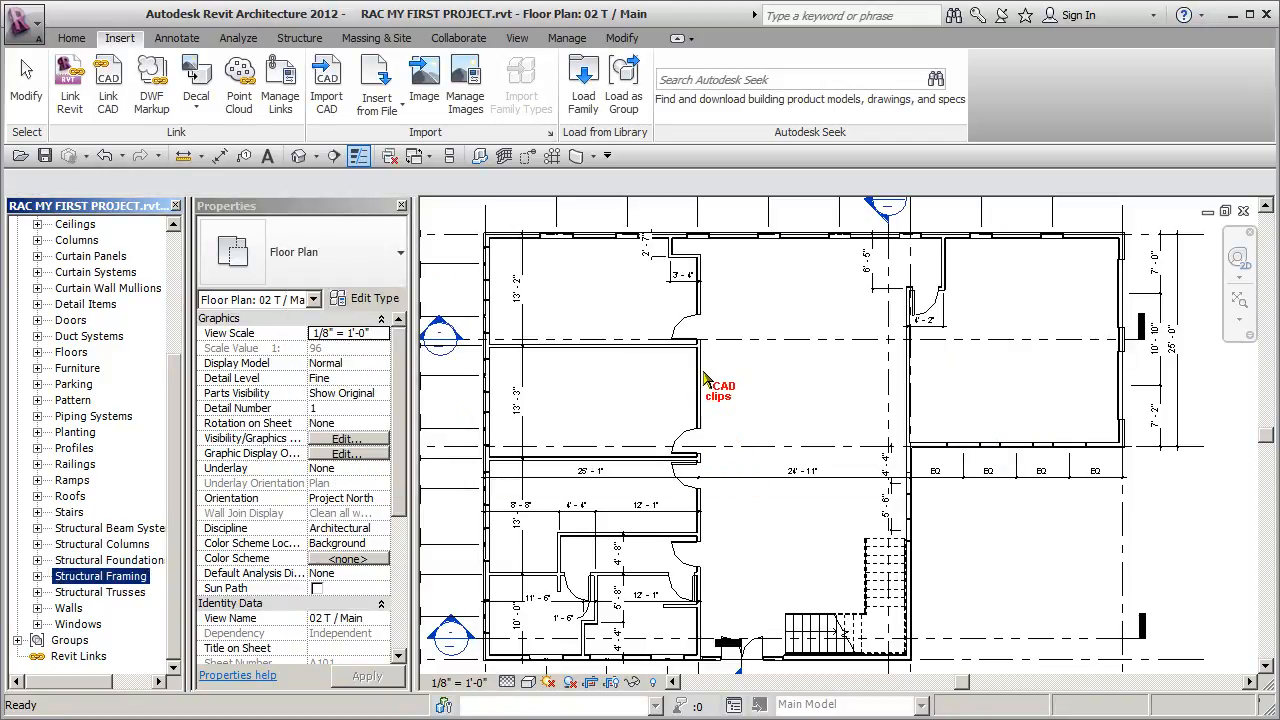
Check the properties of the 3.125x27 glulam column type under Structural Columns in the project, and collapse the category.
click(37, 544)
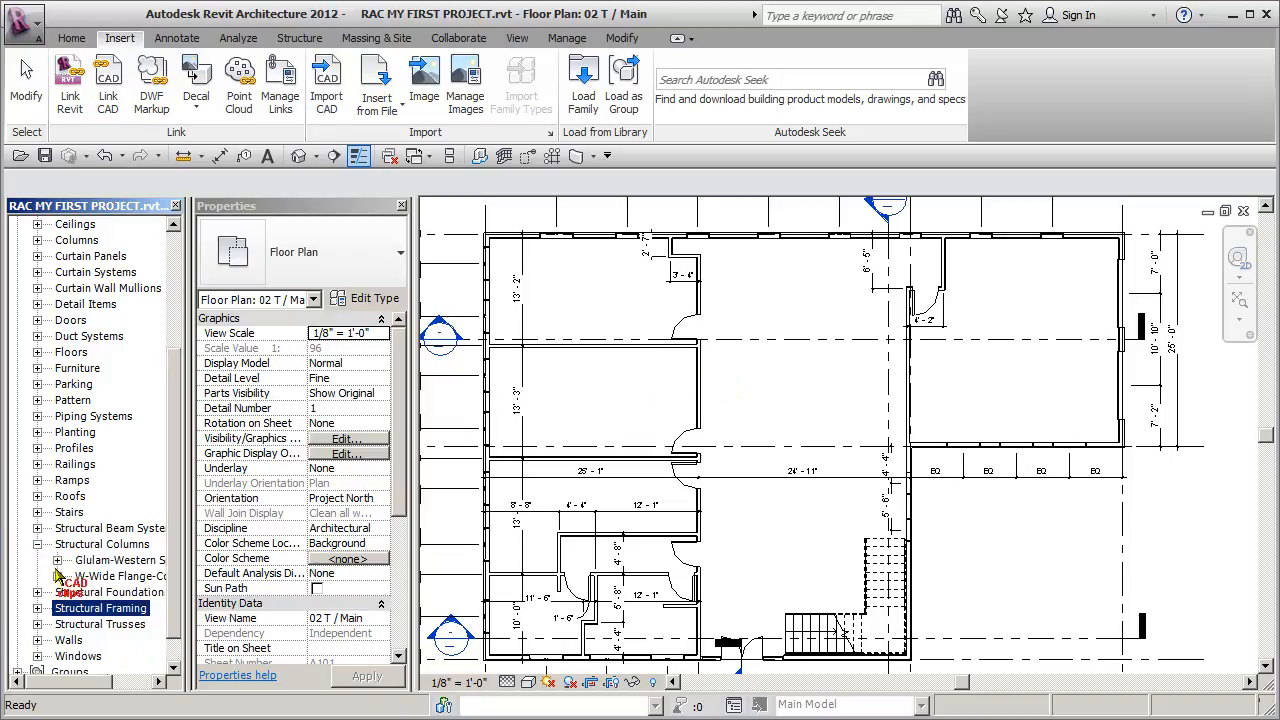
click(57, 560)
click(117, 576)
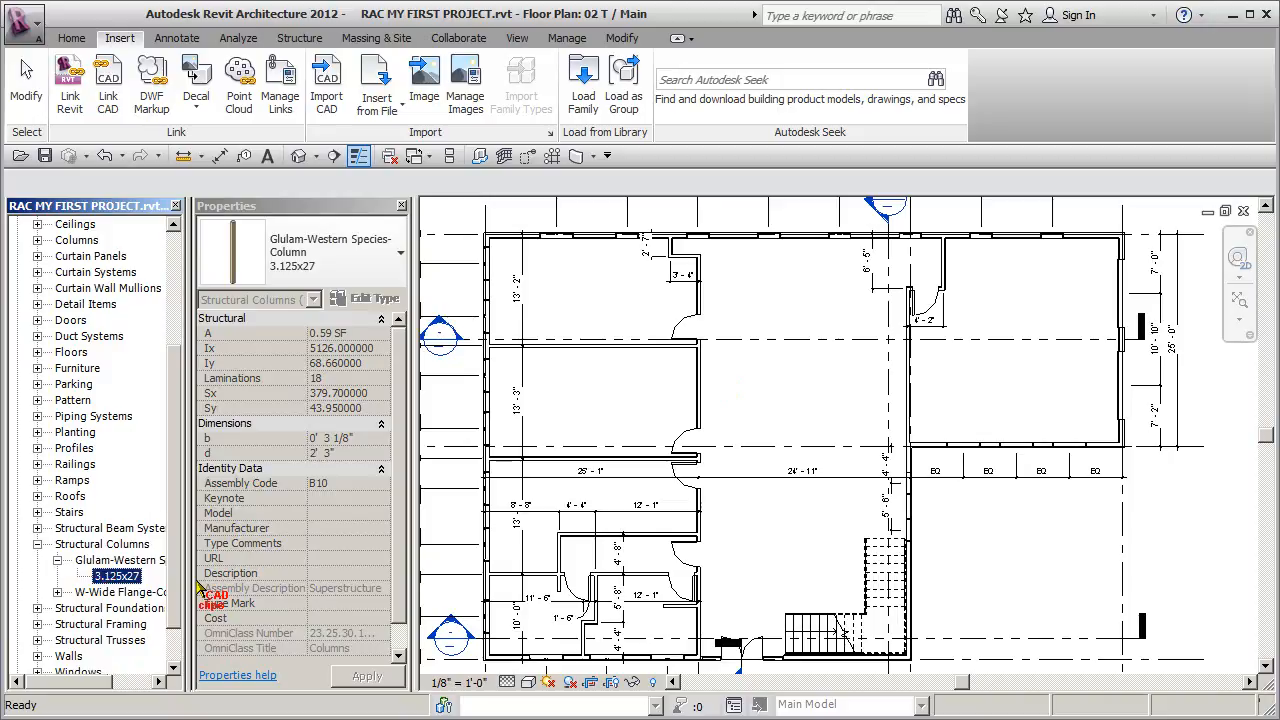
click(37, 544)
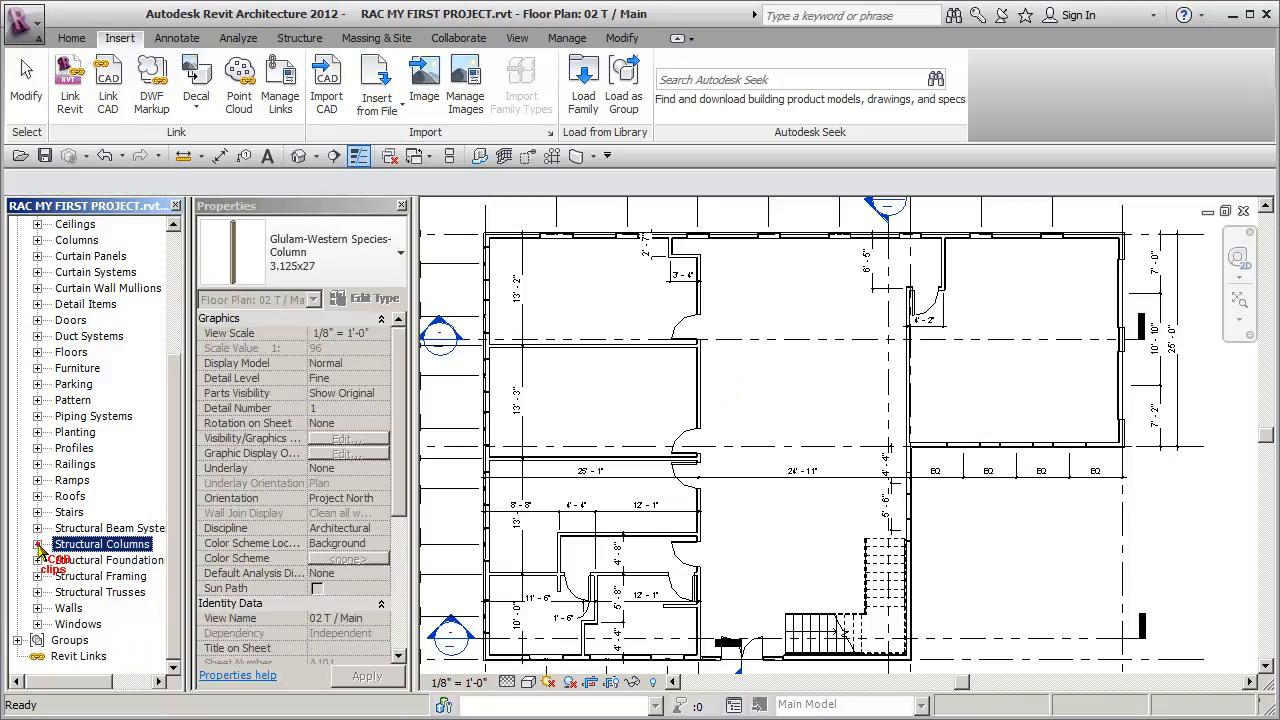
click(735, 425)
Load the family Concrete-Square-Column.rfa from the US Imperial library's Structural > Columns > Concrete folder.
middle_drag(746, 436, 750, 418)
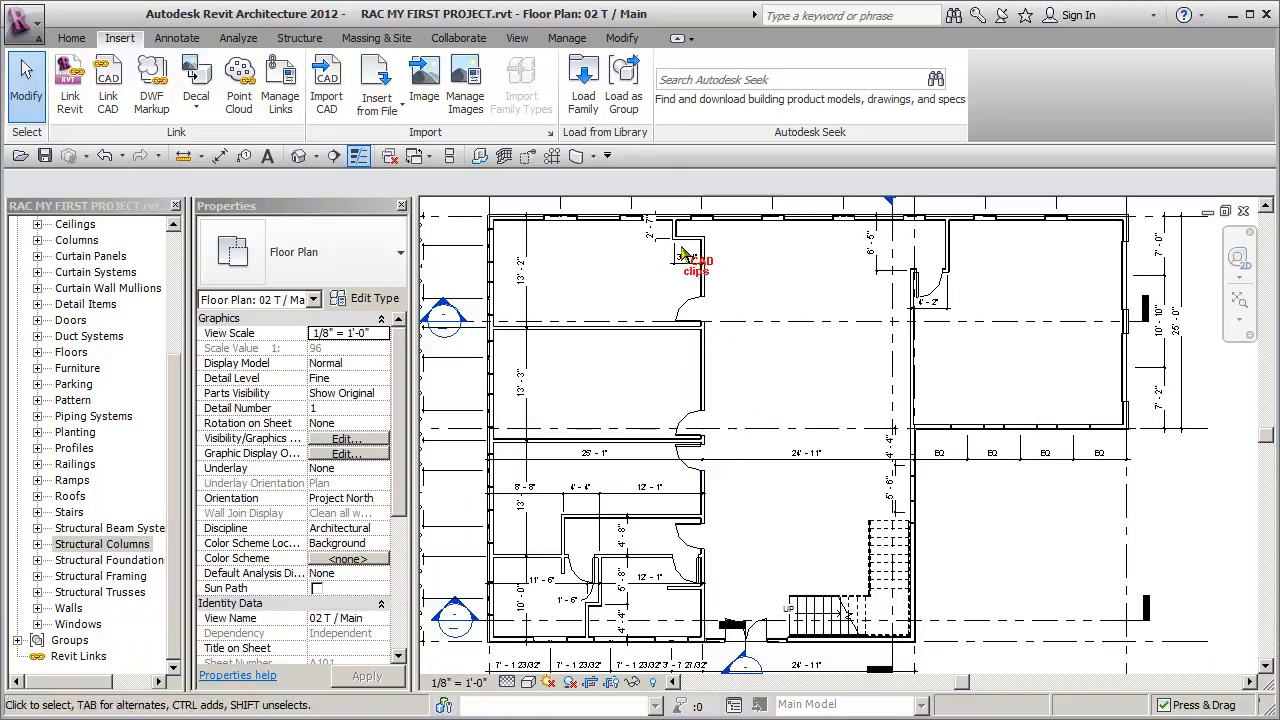
click(585, 95)
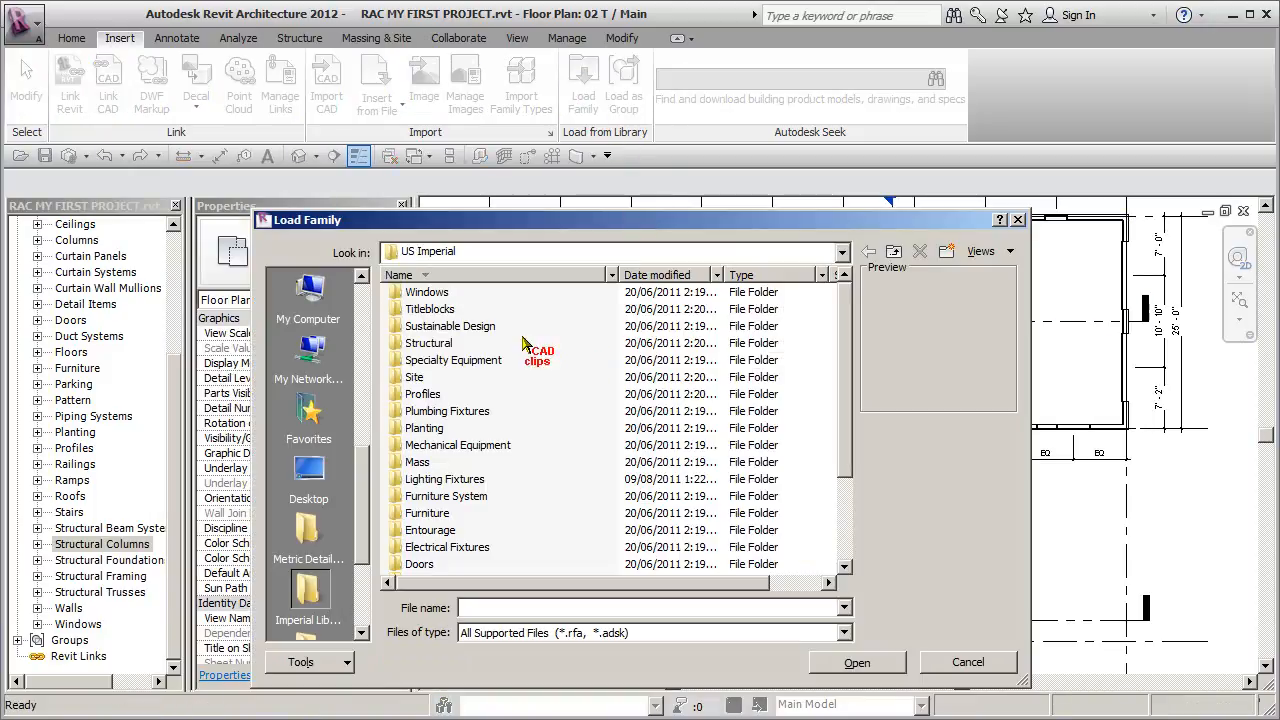
double_click(432, 344)
click(430, 345)
double_click(430, 345)
double_click(425, 343)
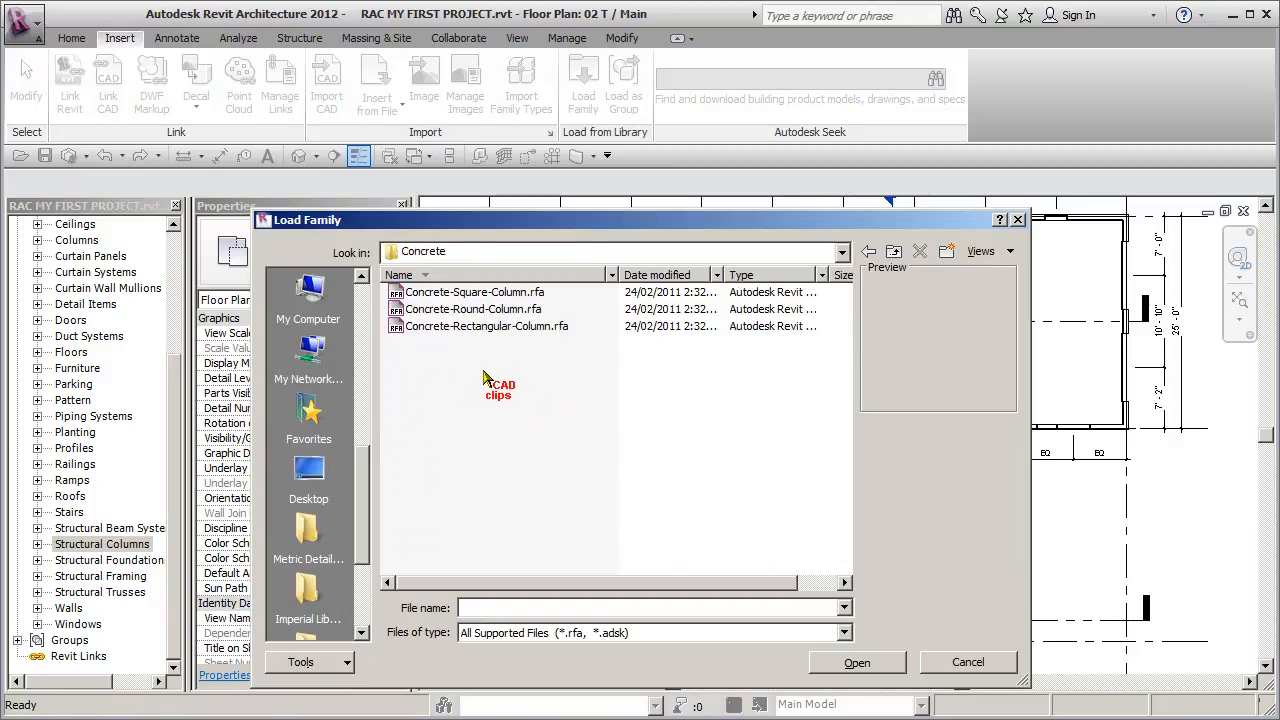
click(485, 293)
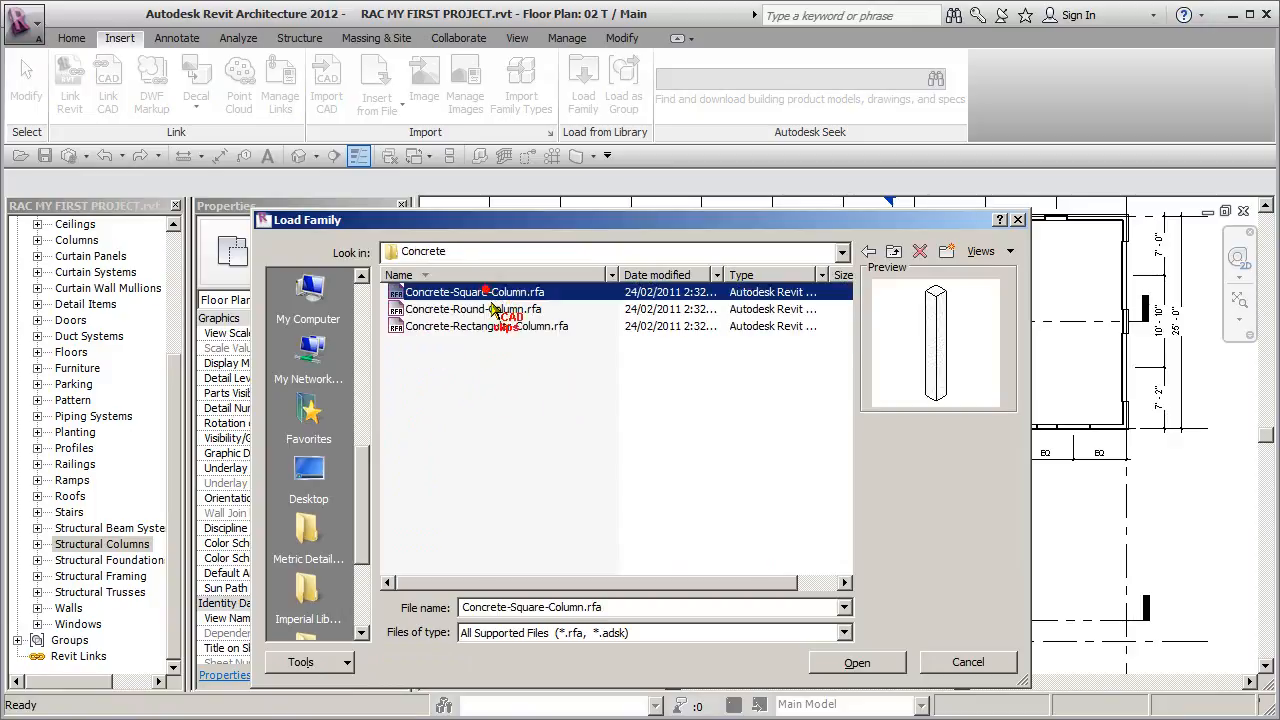
click(860, 663)
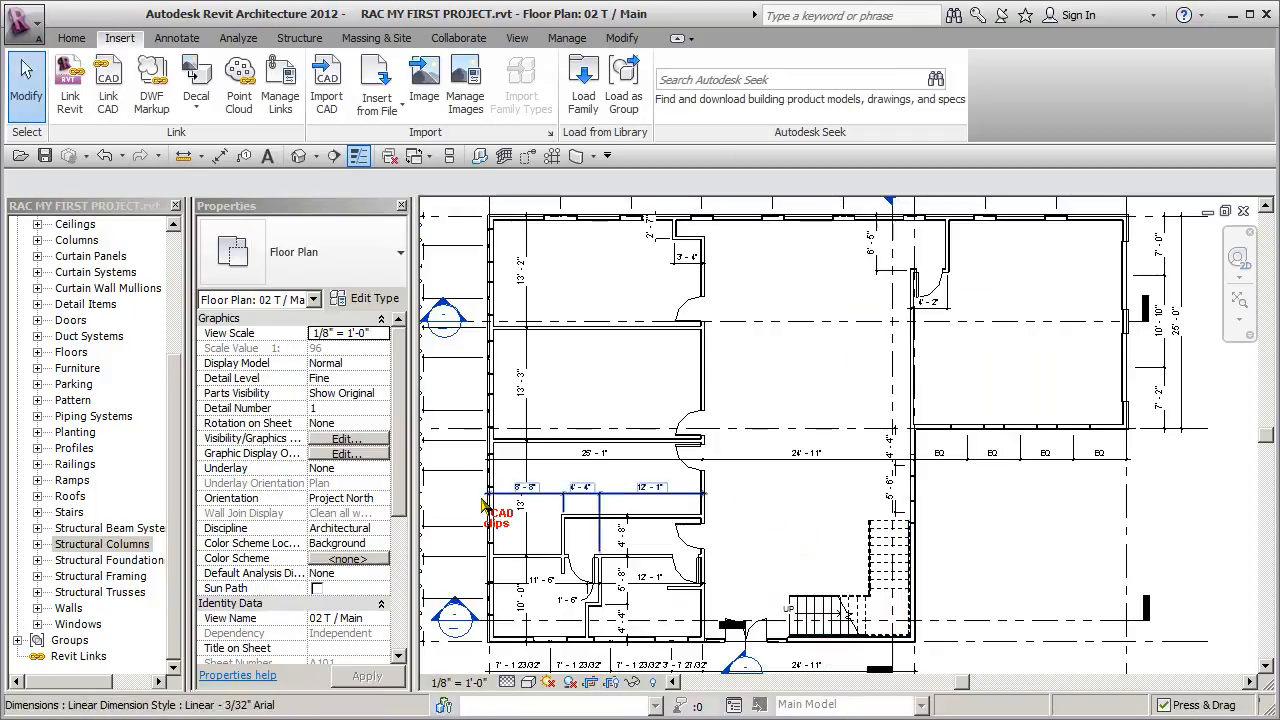
Check the properties of the 12 x 12, 18 x 18, 24 x 24 and 30 x 30 concrete square column types, and collapse Structural Columns.
click(40, 543)
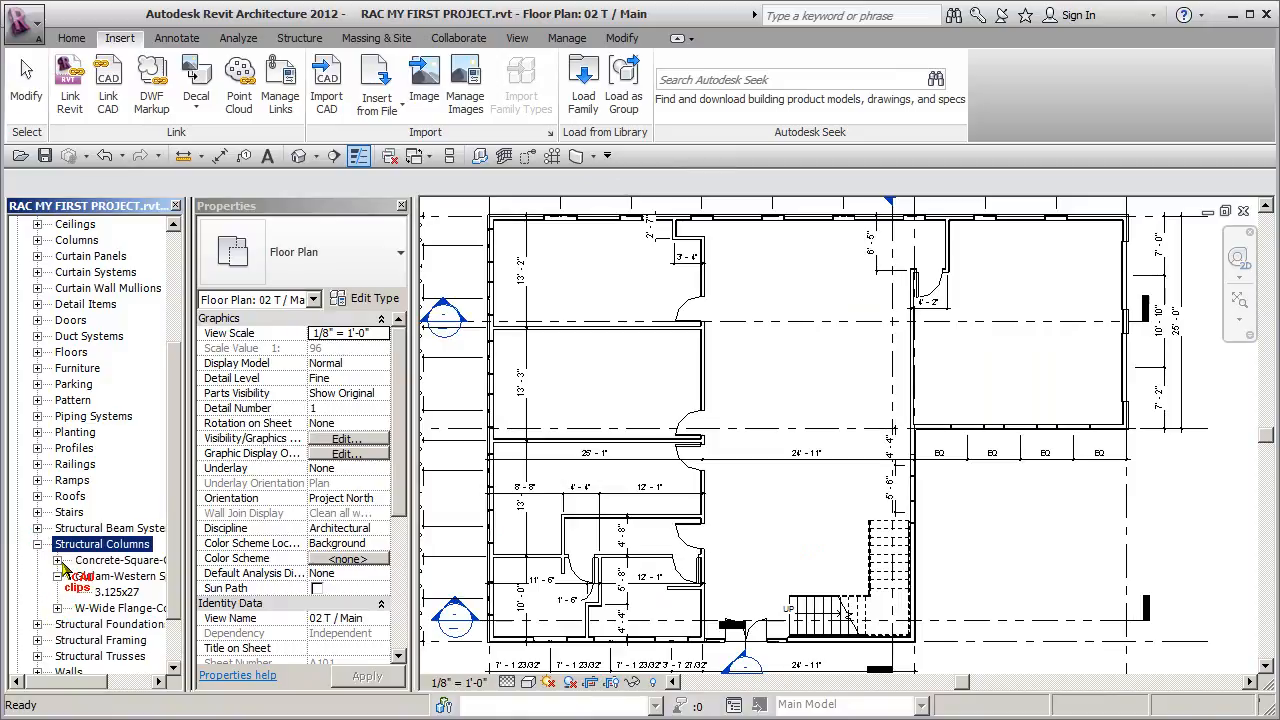
click(57, 560)
click(111, 577)
click(114, 592)
click(119, 608)
click(112, 624)
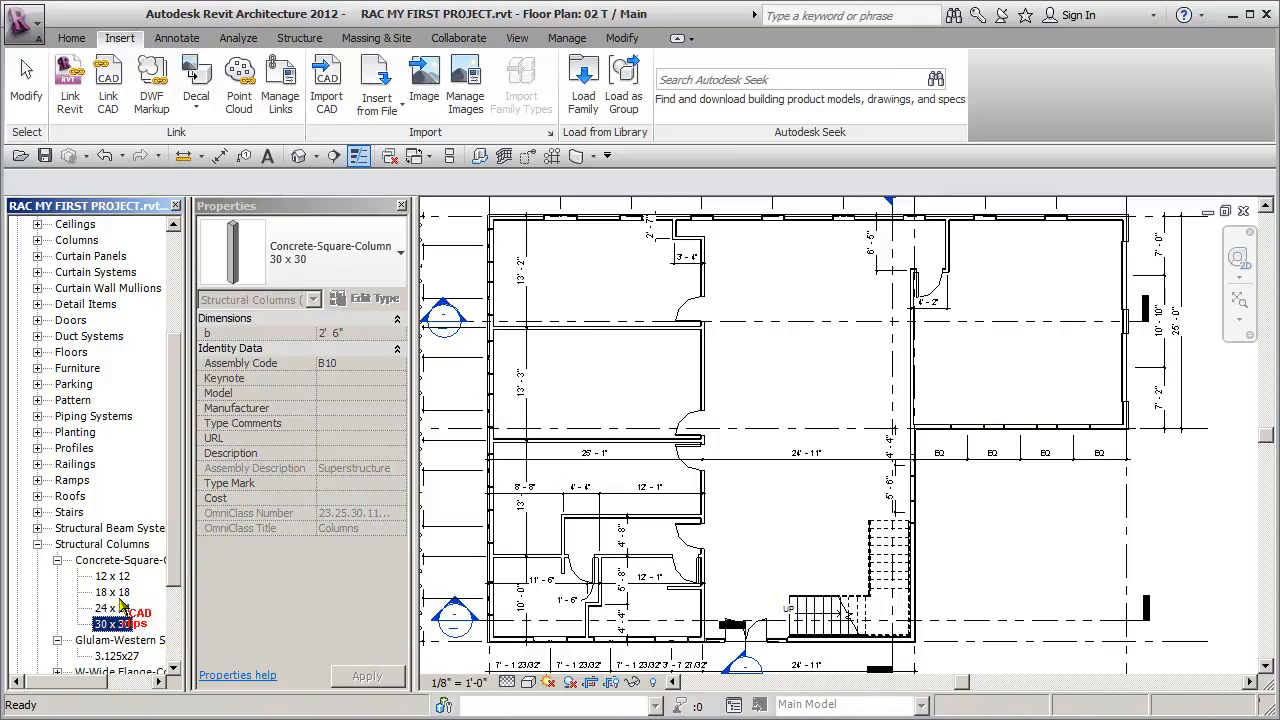
click(57, 560)
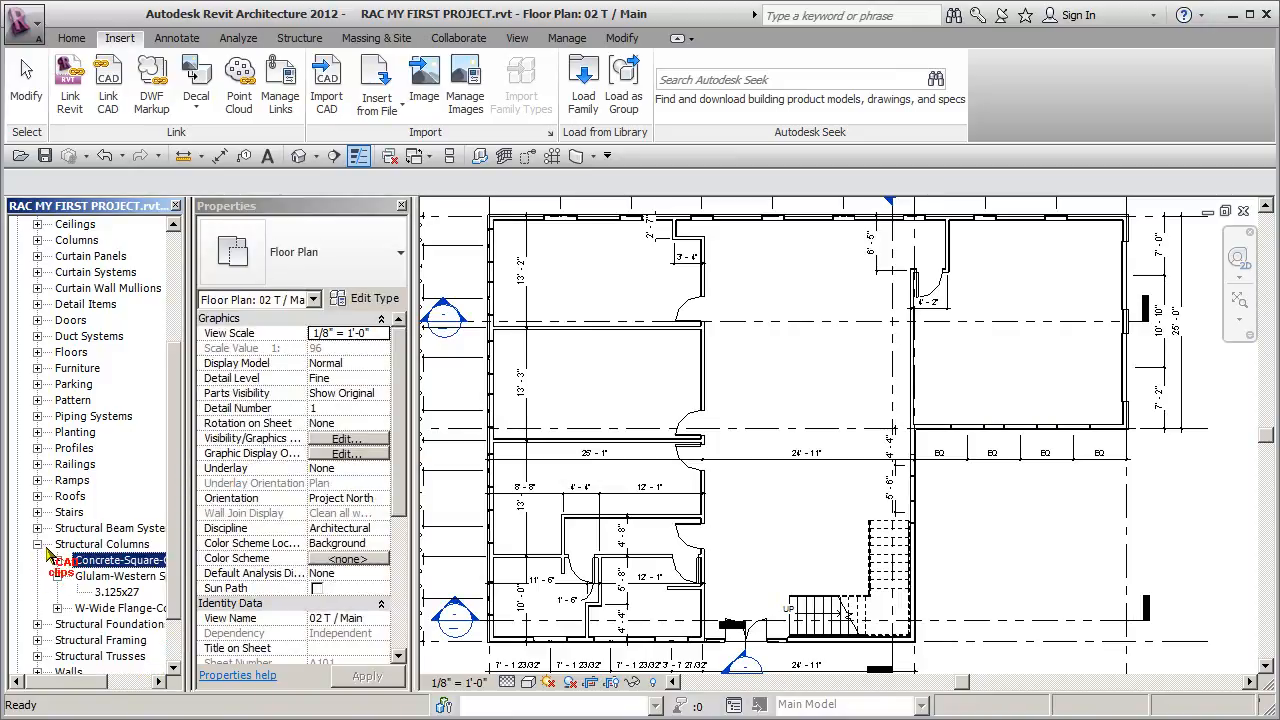
click(37, 545)
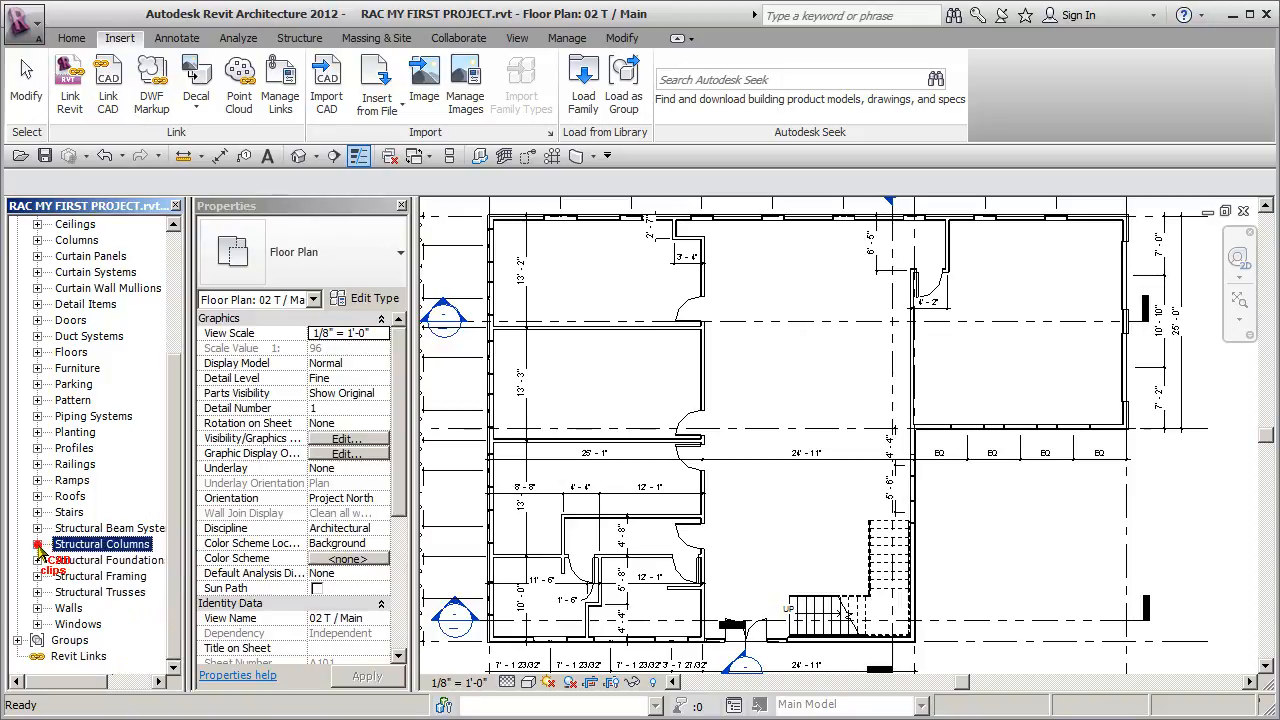
click(846, 388)
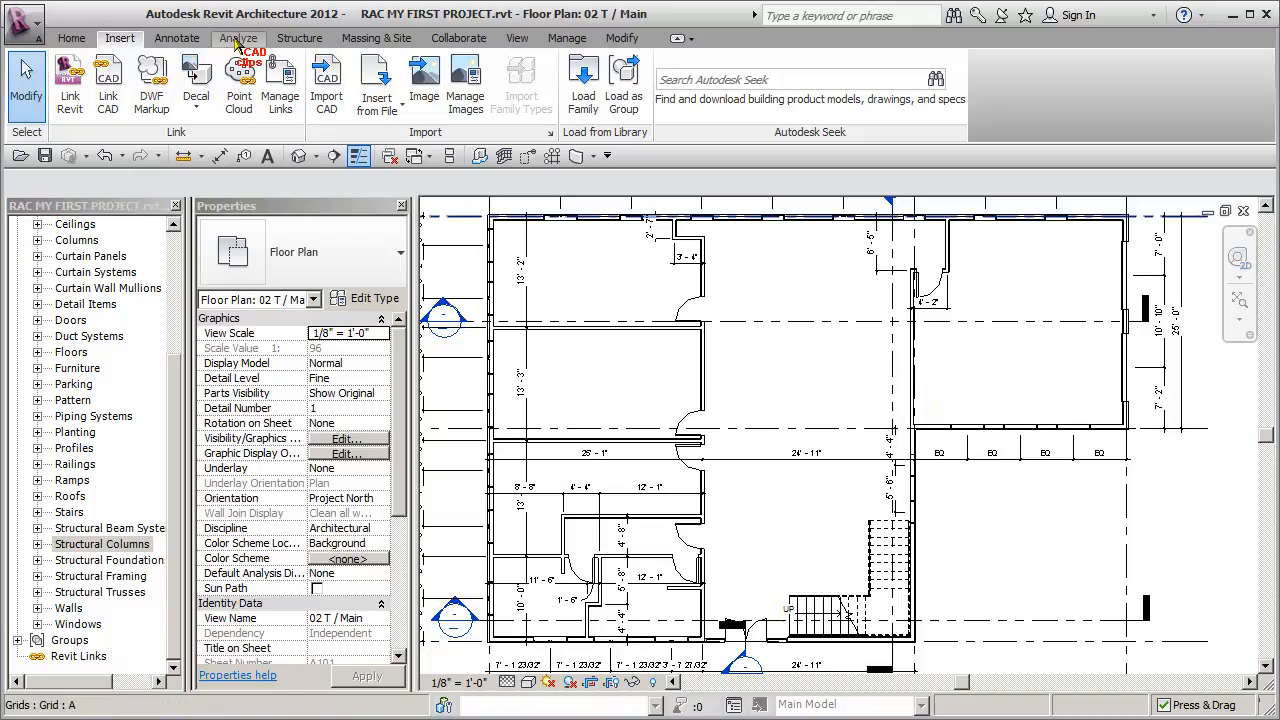
click(299, 38)
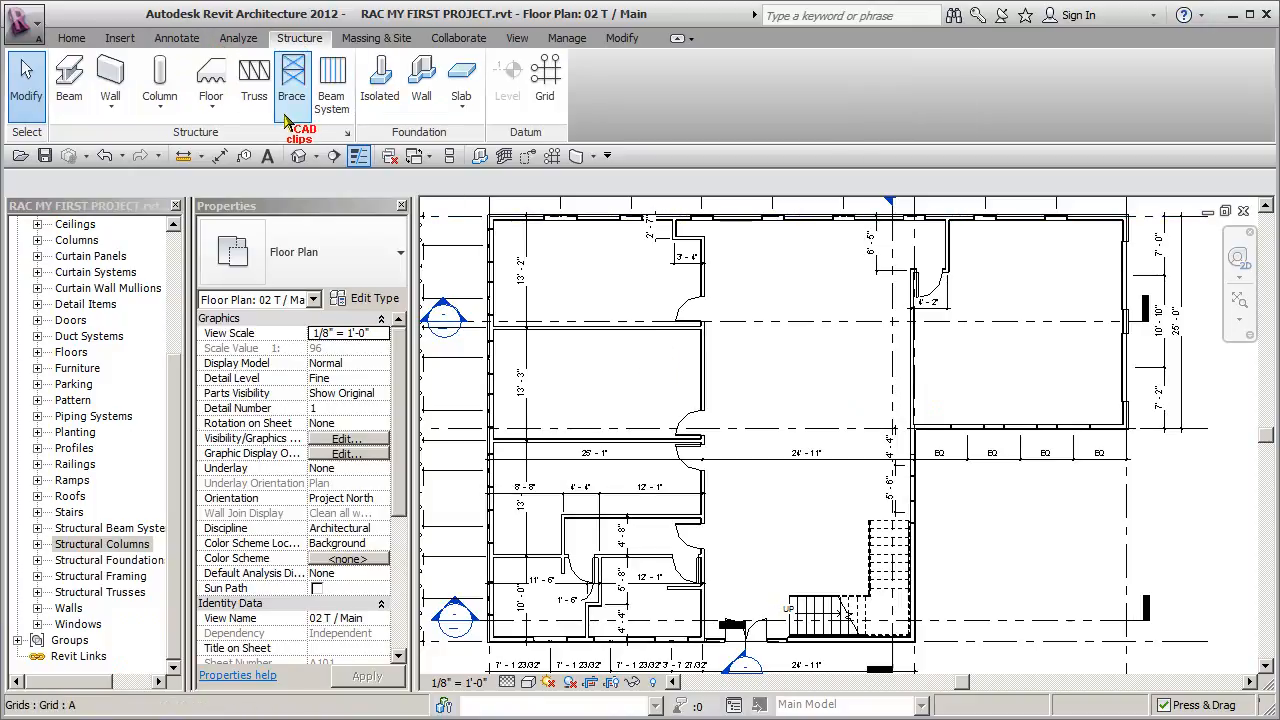
click(70, 75)
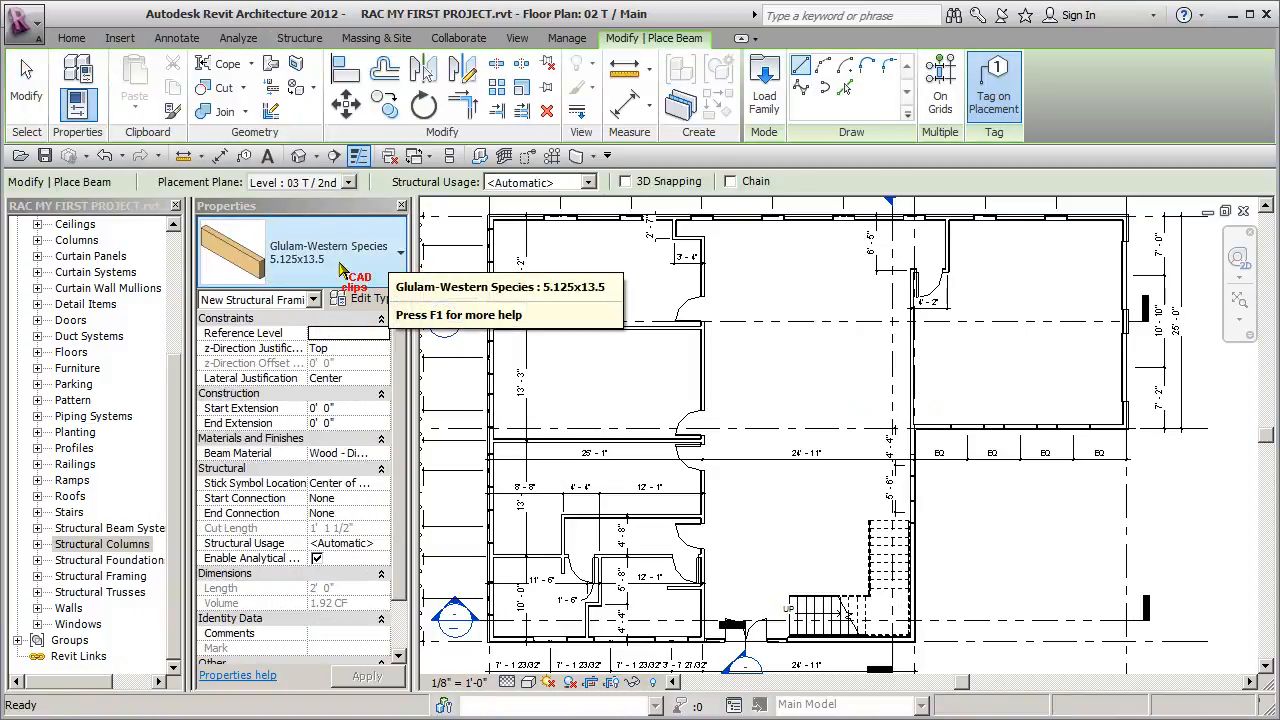
click(305, 270)
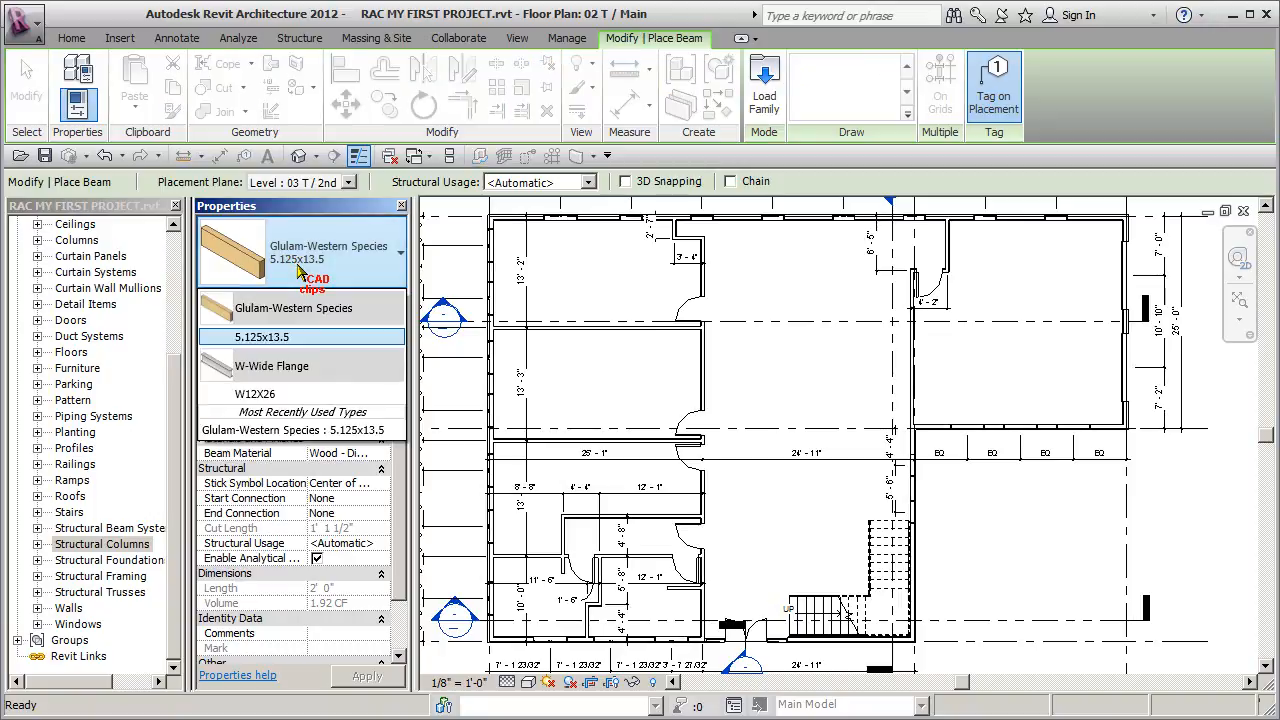
click(287, 341)
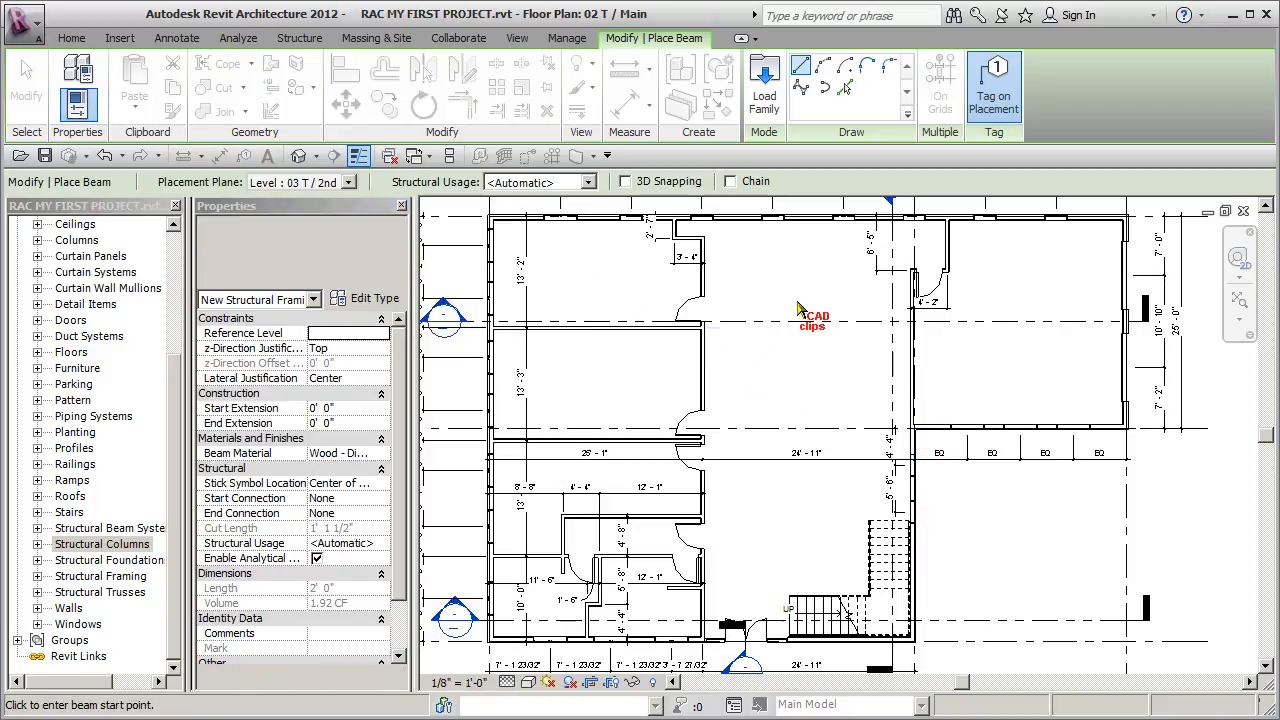
Expand the list of all project views in the Project Browser.
drag(173, 365, 171, 234)
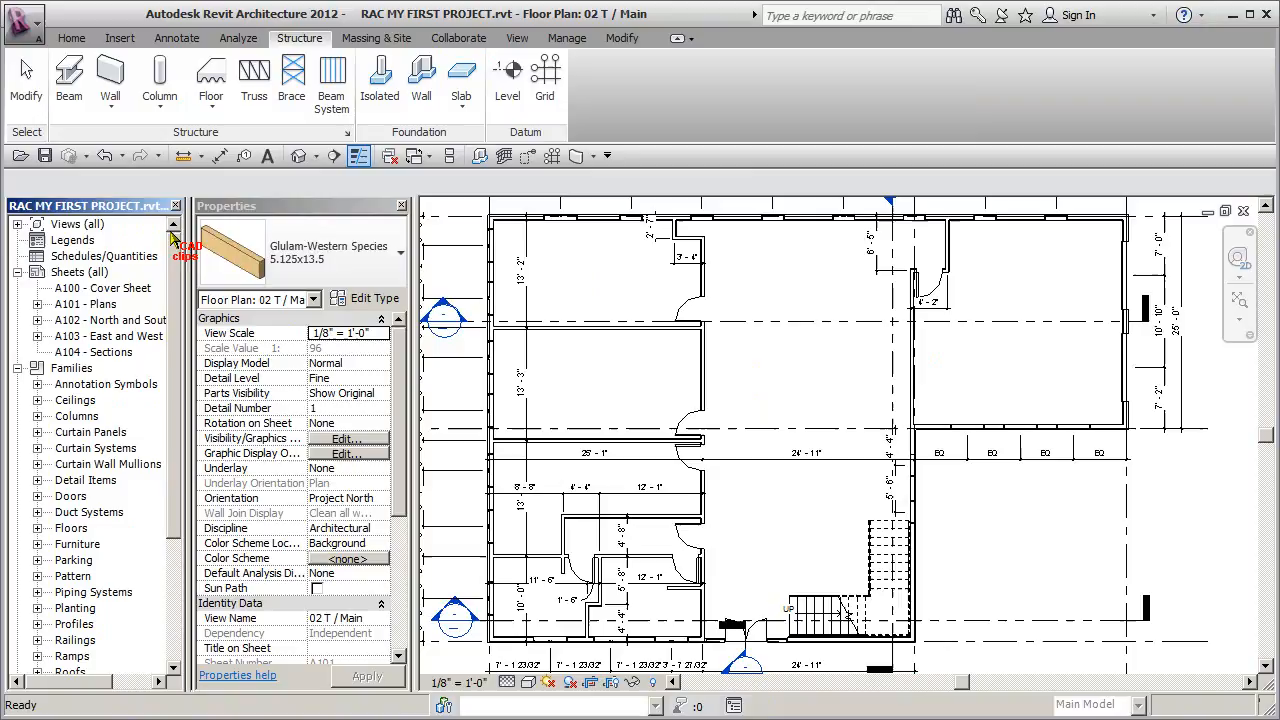
click(17, 224)
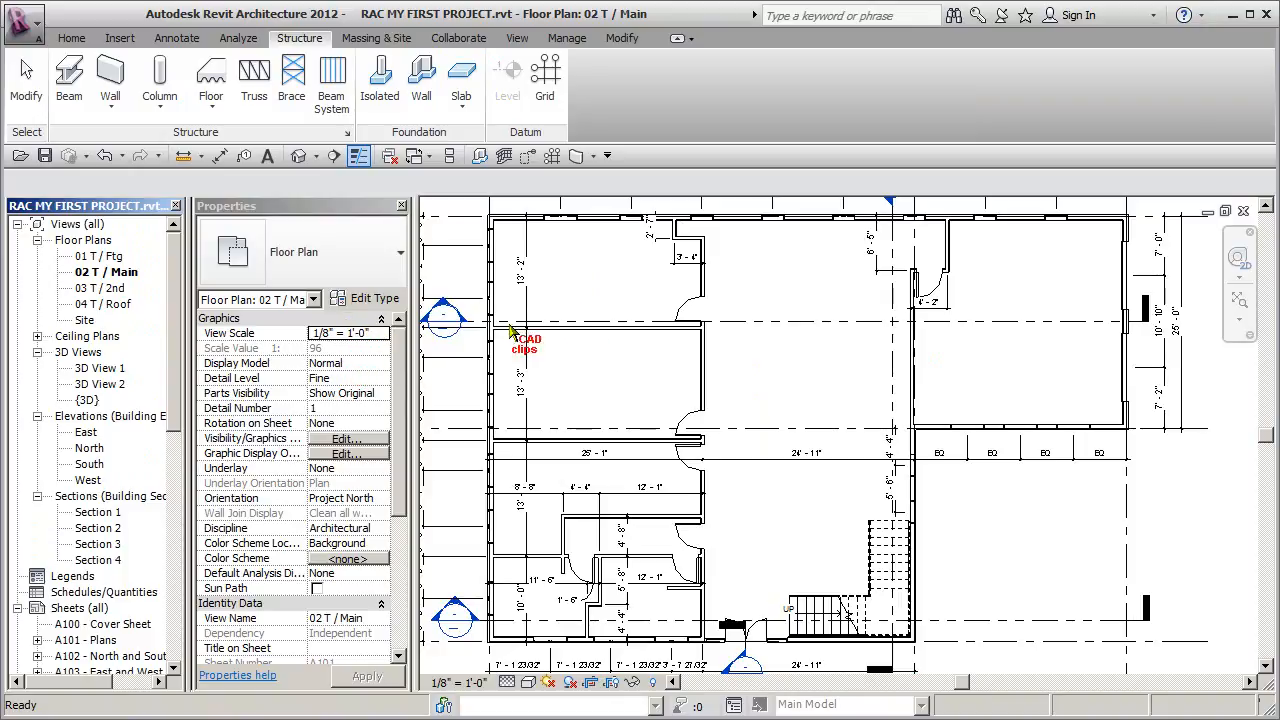
click(792, 291)
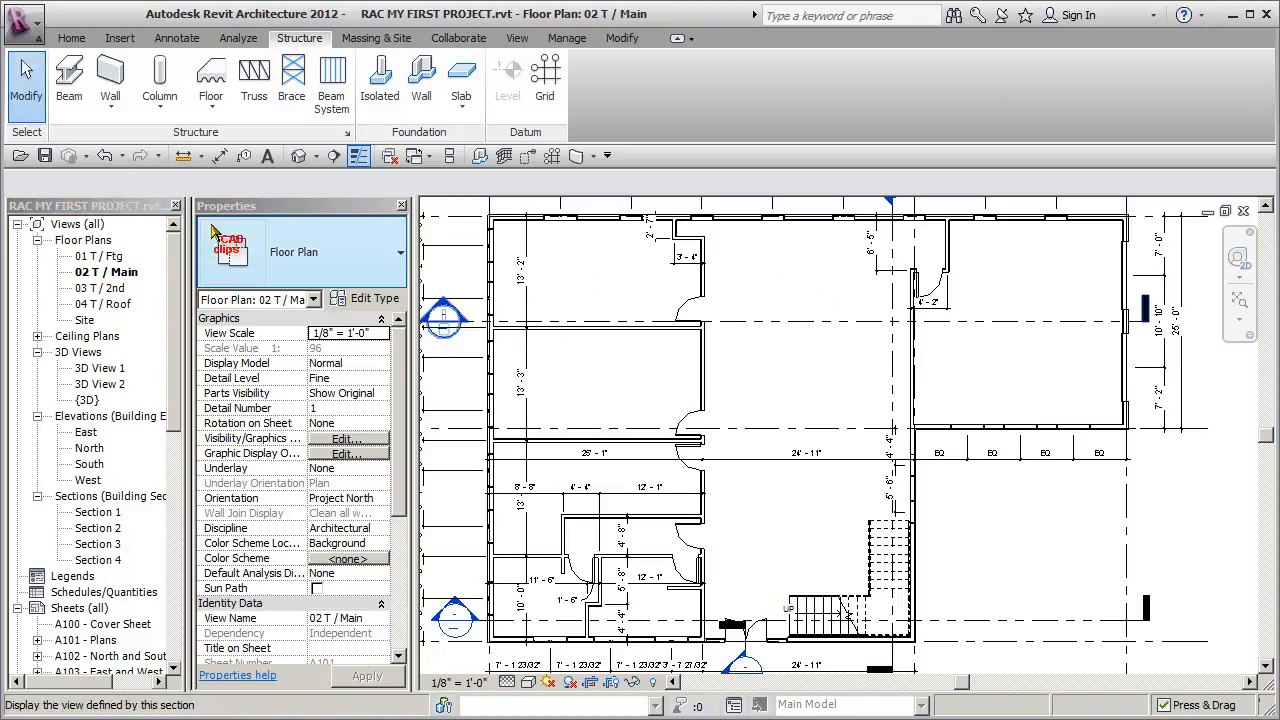
click(69, 78)
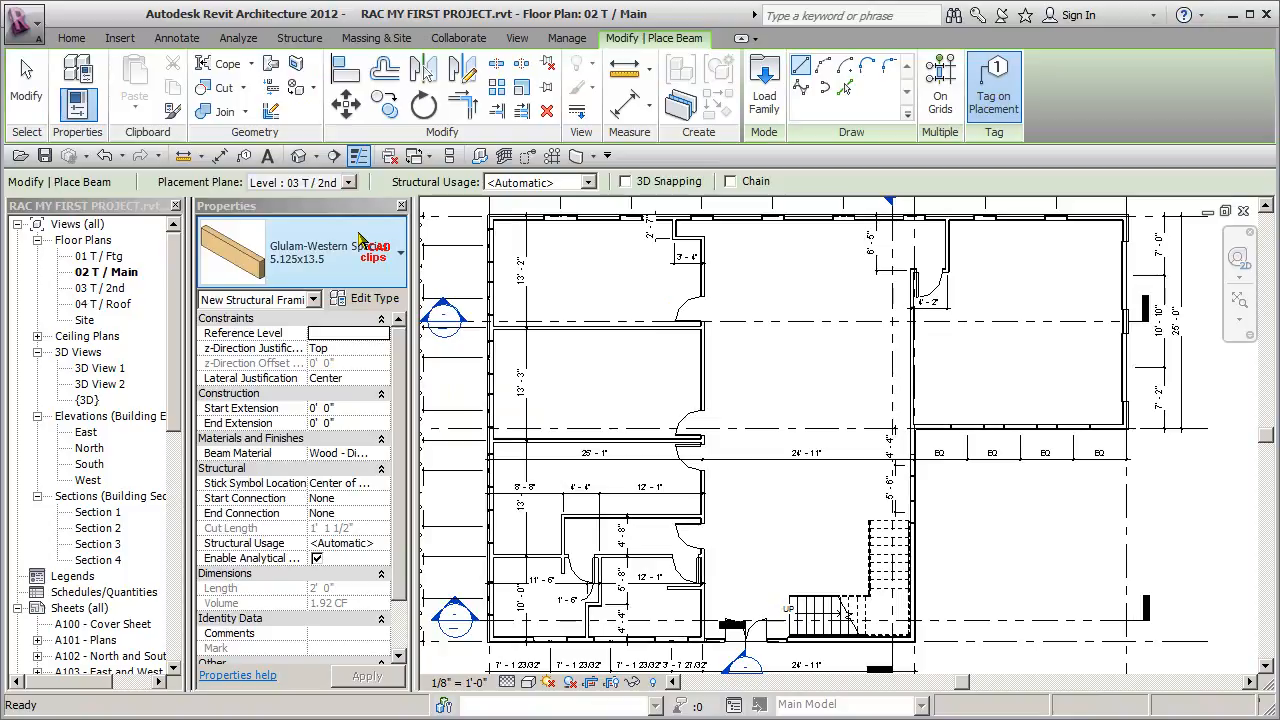
key(Escape)
key(Escape)
Open Section 4 from its marker in the plan and examine how the partition walls meet the second-level floor structure.
middle_drag(688, 370, 761, 386)
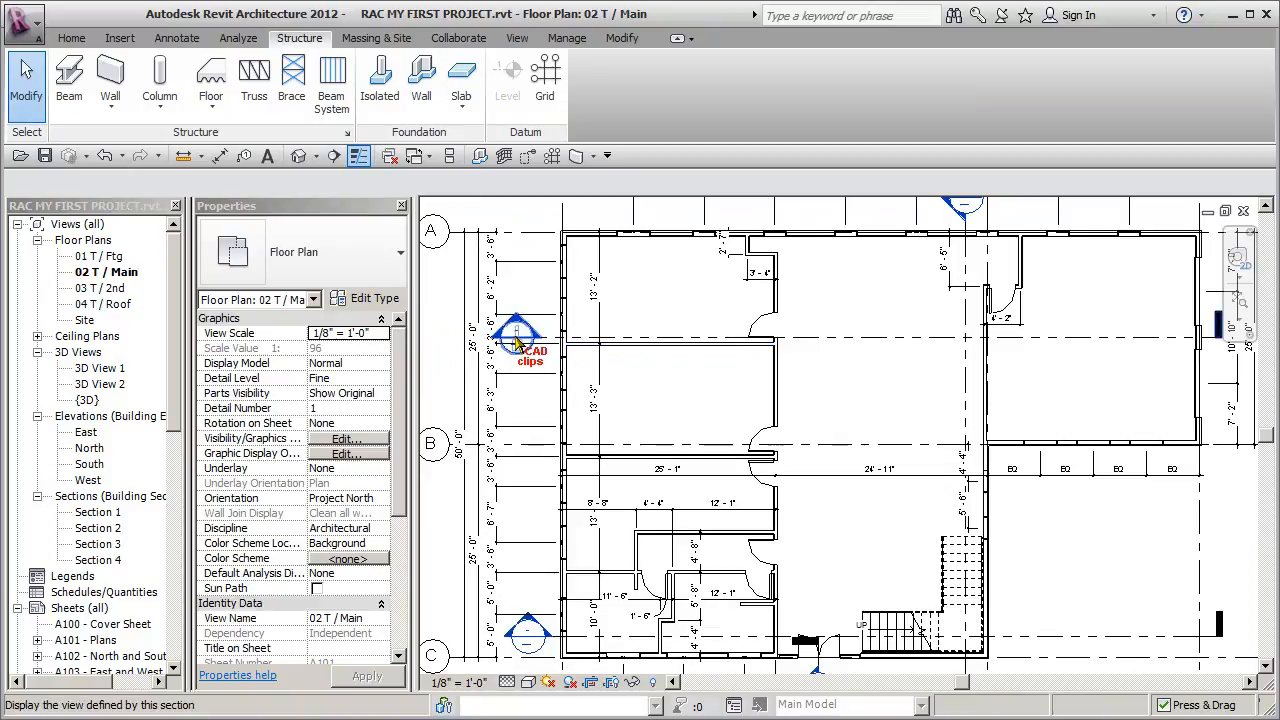
double_click(517, 341)
middle_drag(1005, 538, 791, 540)
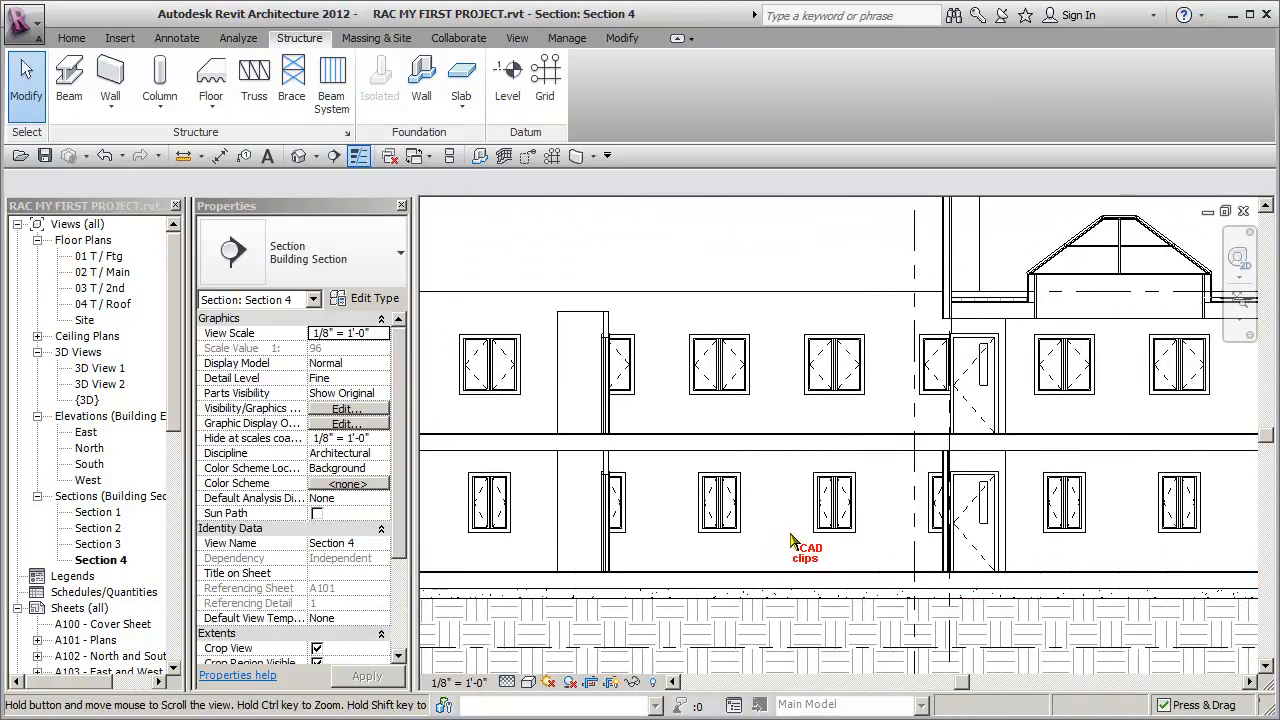
scroll(945, 475, up, 5)
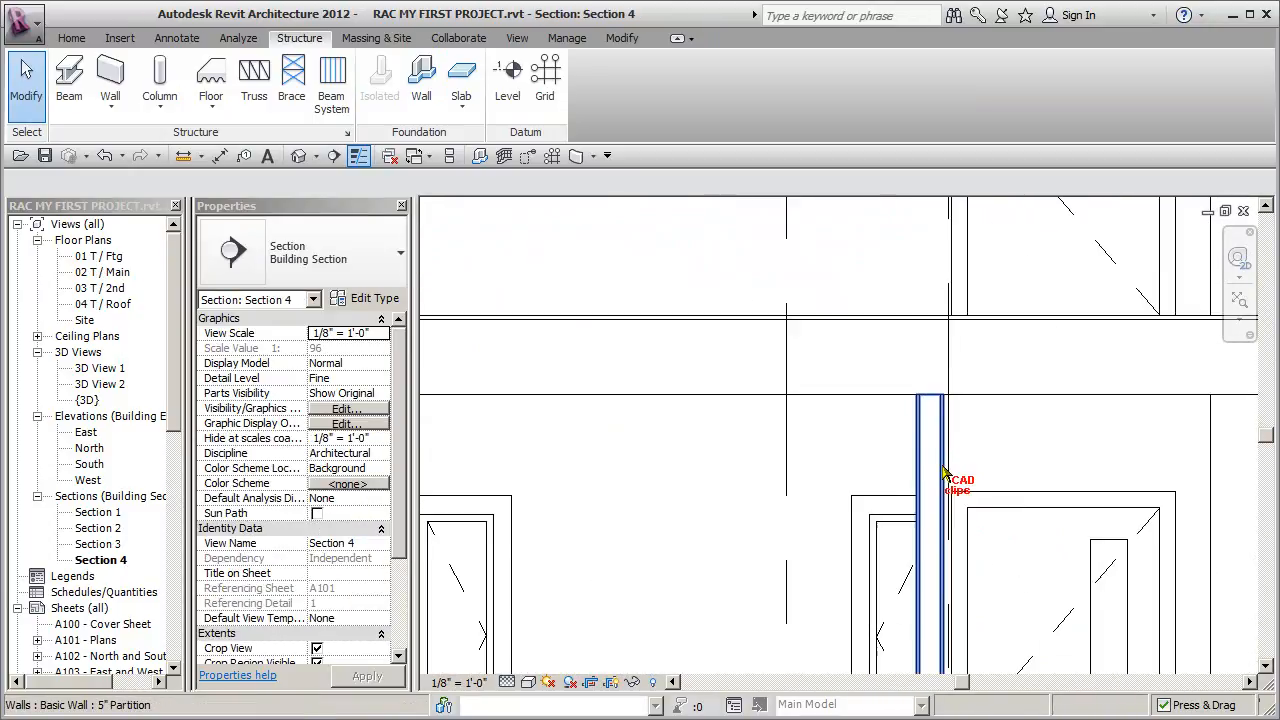
scroll(923, 365, down, 5)
middle_drag(1000, 388, 522, 414)
scroll(1110, 400, down, 2)
scroll(777, 400, up, 6)
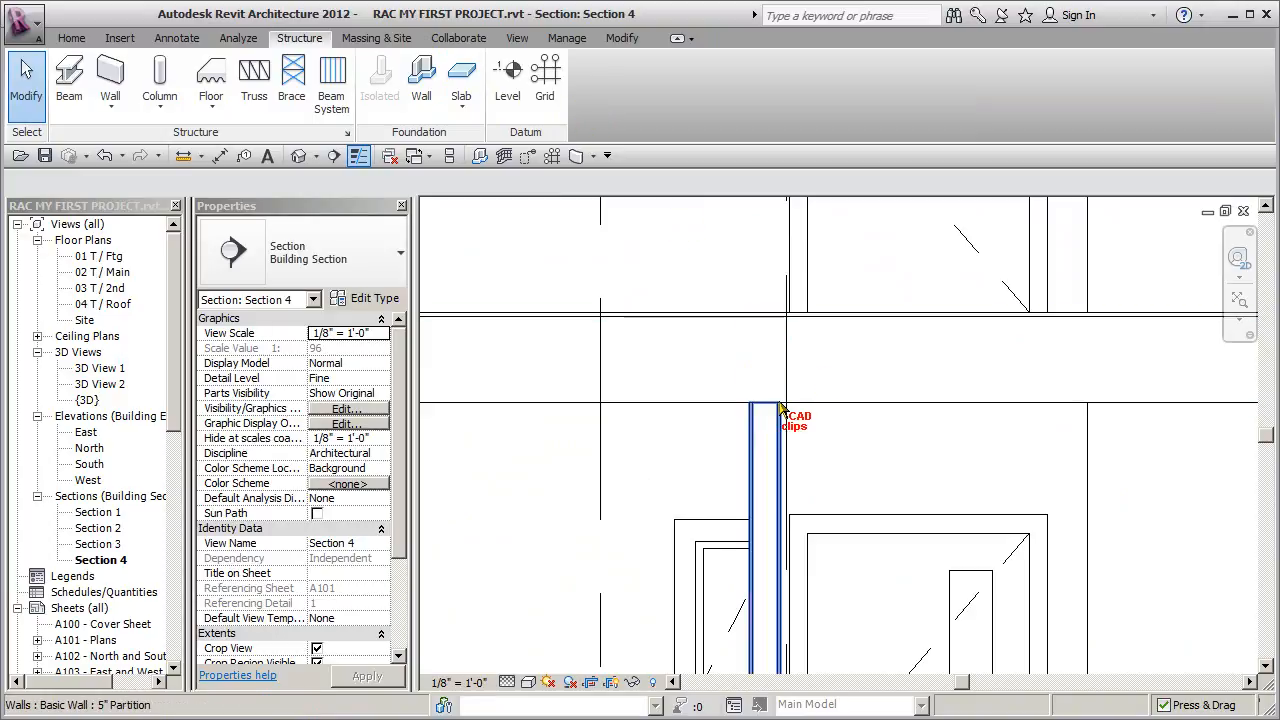
middle_drag(434, 396, 797, 394)
scroll(781, 393, down, 2)
middle_drag(494, 400, 1023, 398)
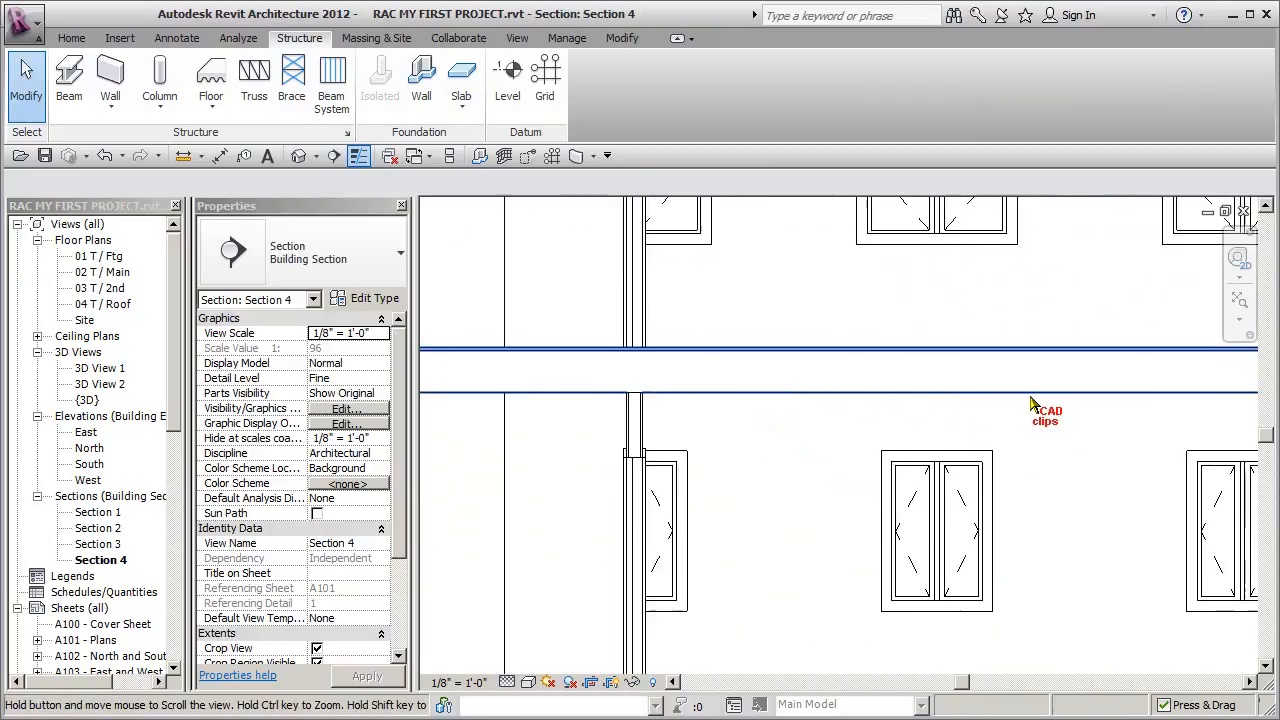
scroll(679, 398, up, 2)
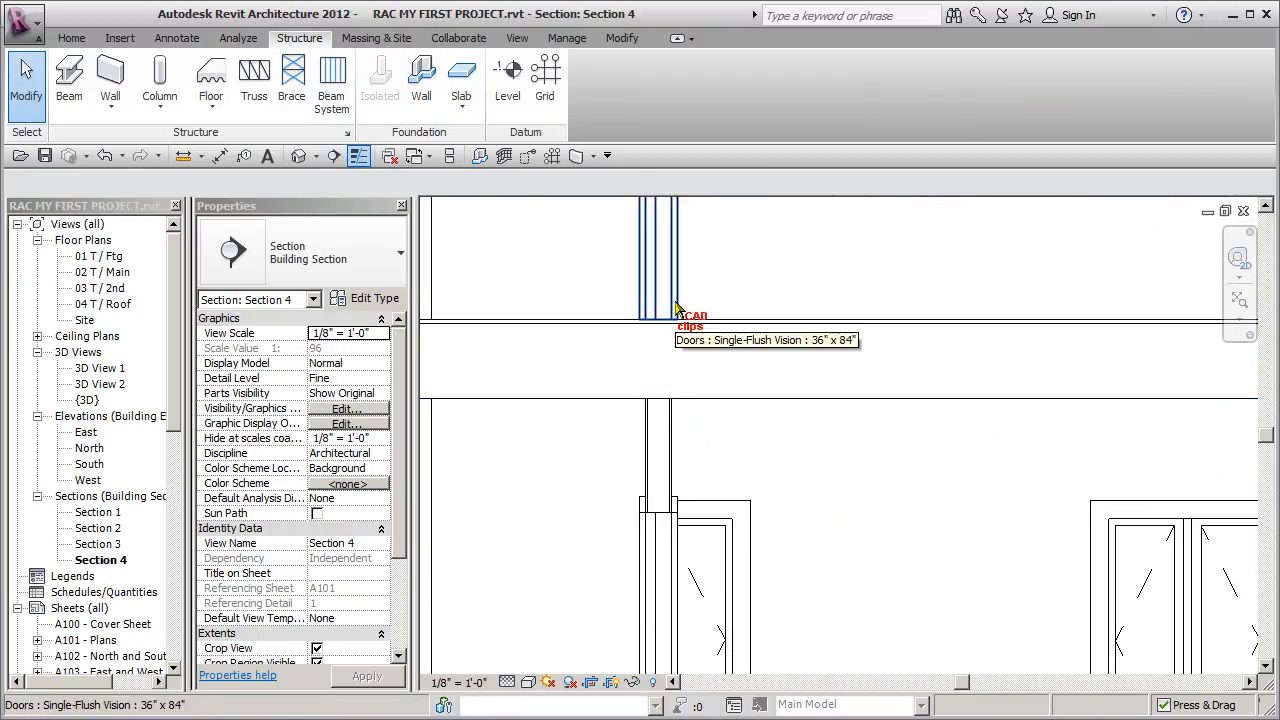
scroll(677, 308, up, 2)
scroll(700, 307, down, 3)
middle_drag(708, 306, 722, 384)
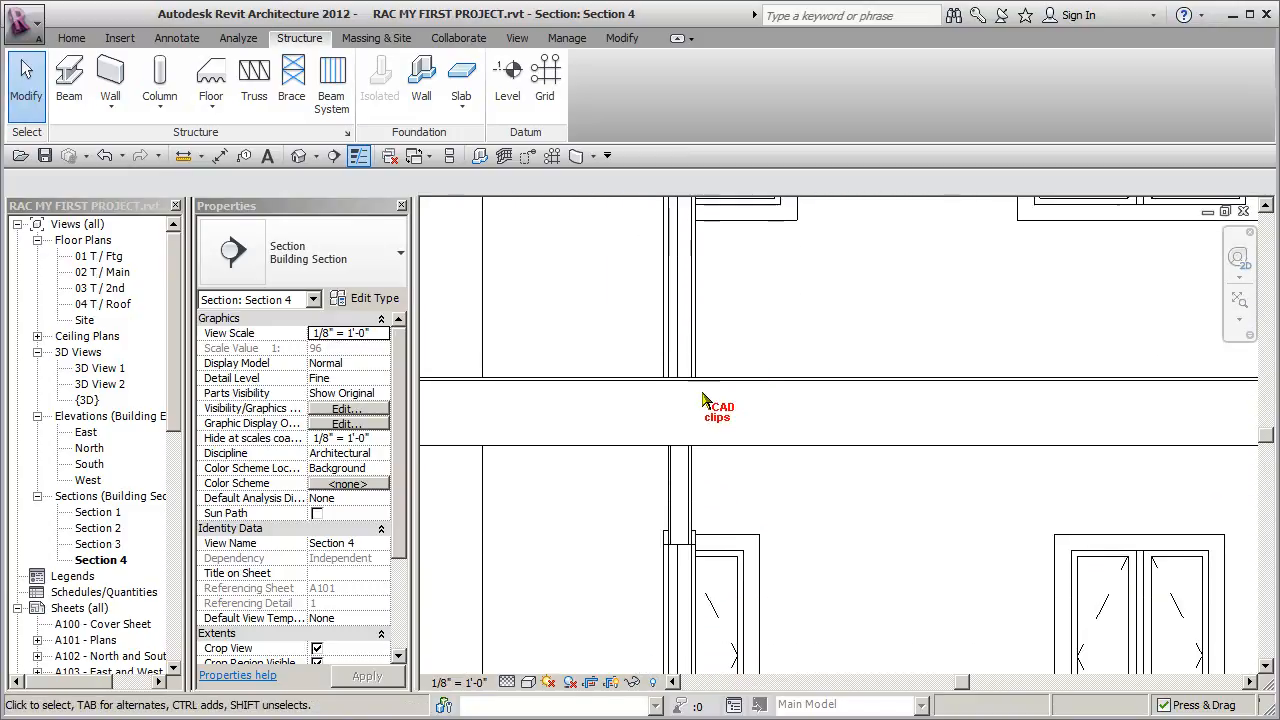
scroll(679, 407, down, 4)
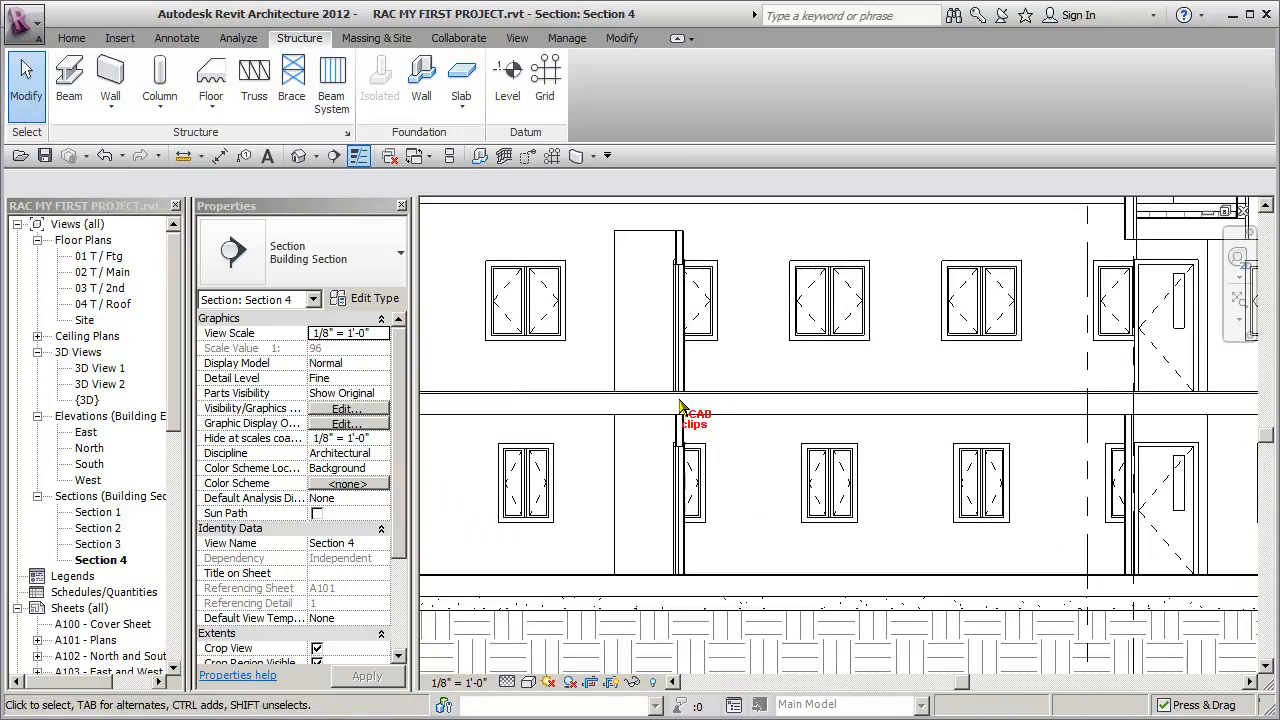
middle_drag(845, 390, 833, 402)
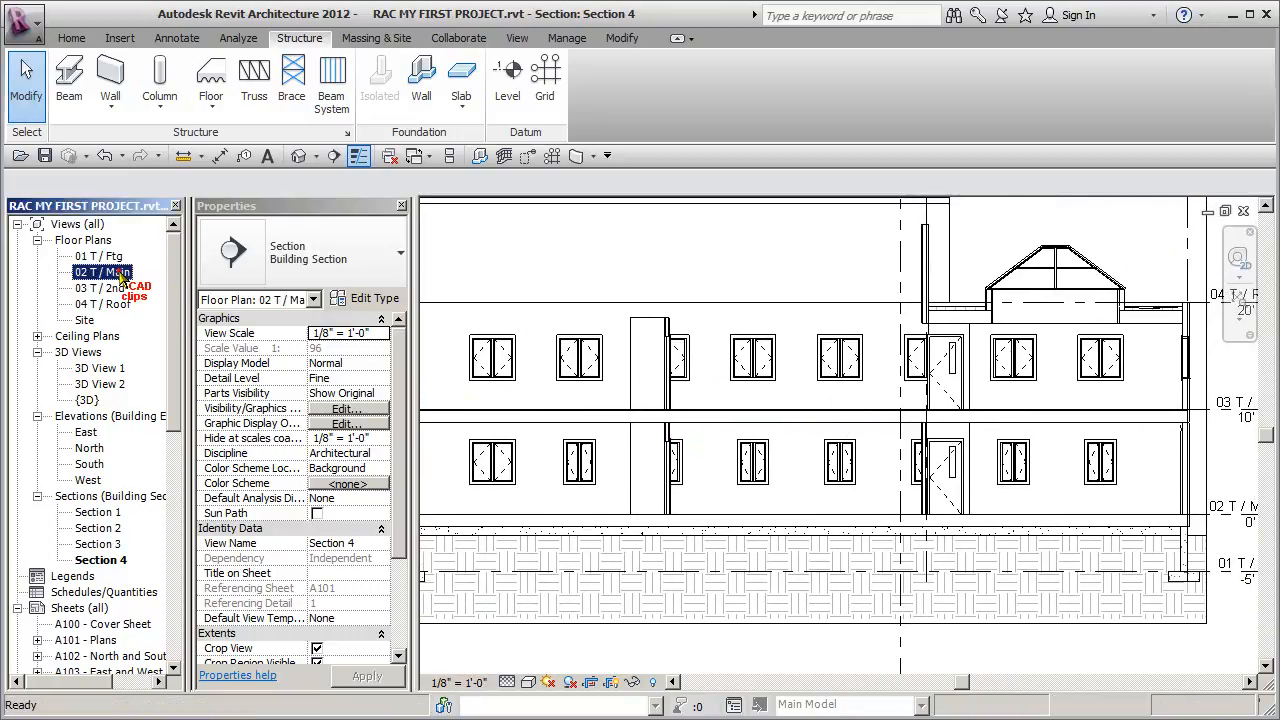
Return to the floor plan 02 T / Main.
double_click(119, 276)
middle_drag(760, 432, 695, 405)
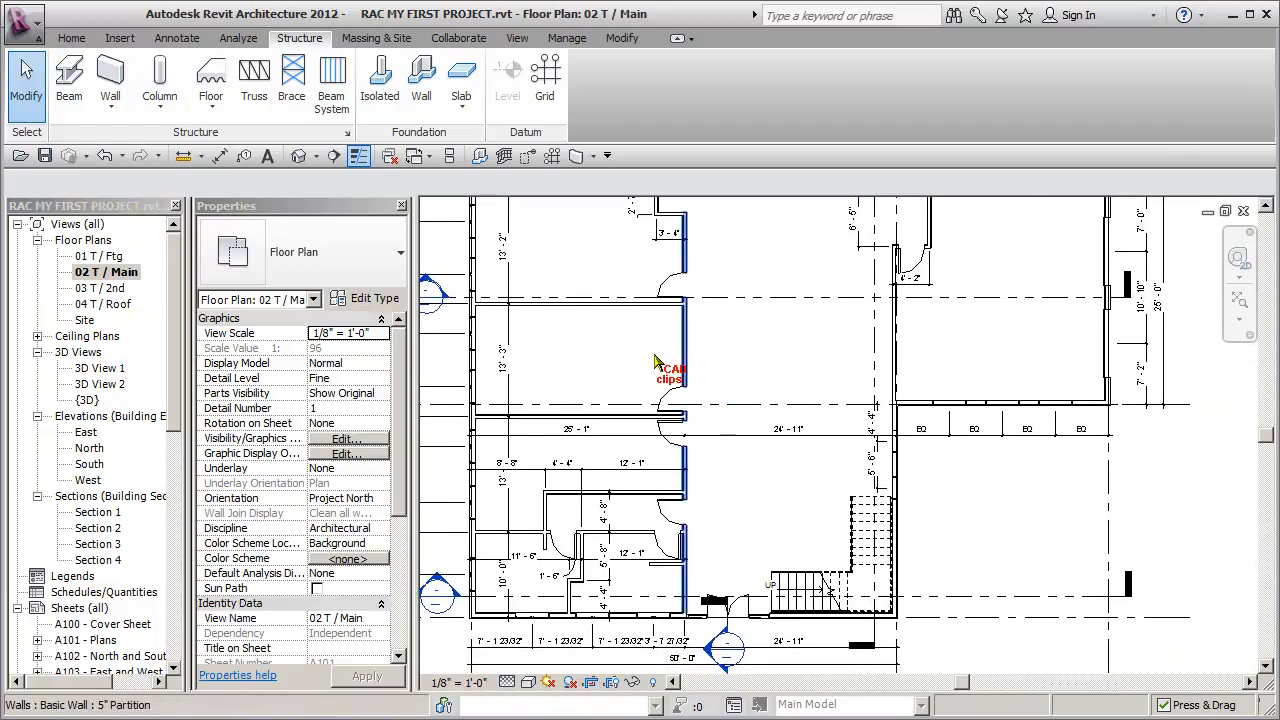
Place a Glulam-Western Species 5.125x13.5 beam on Level : 03 T / 2nd along the grid 2 partition, from grid B to the north exterior wall.
click(70, 72)
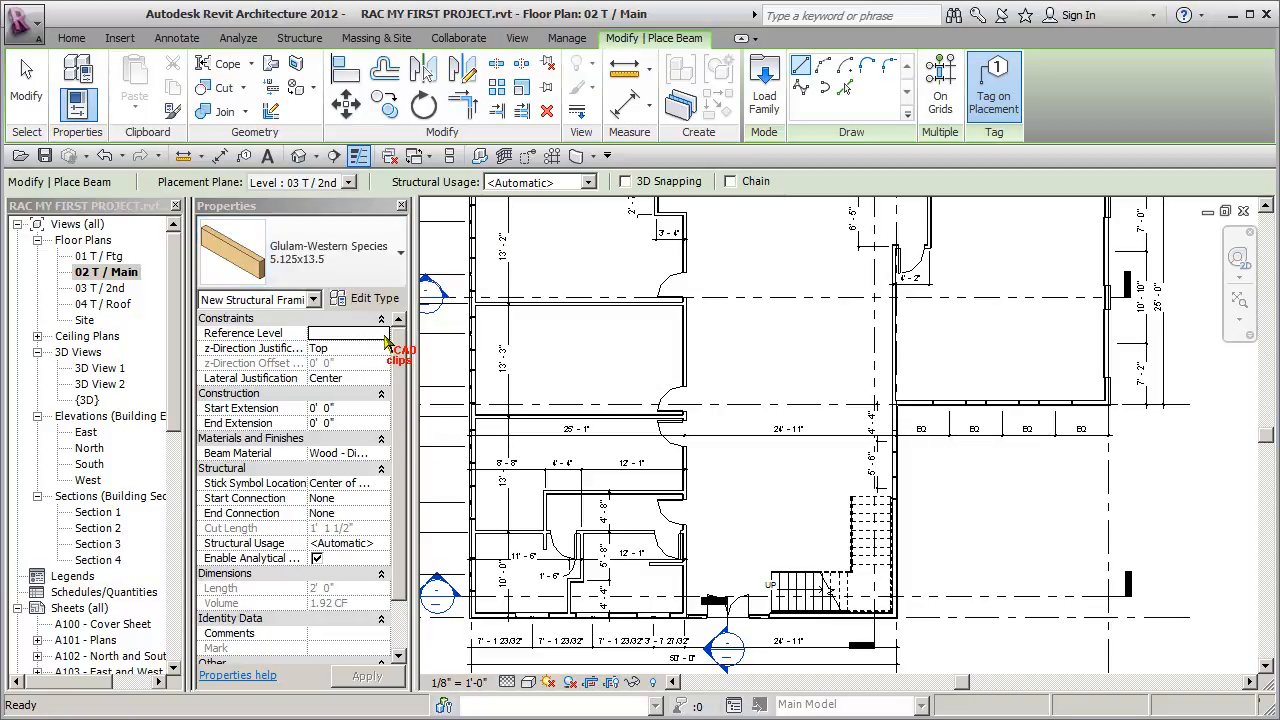
click(350, 183)
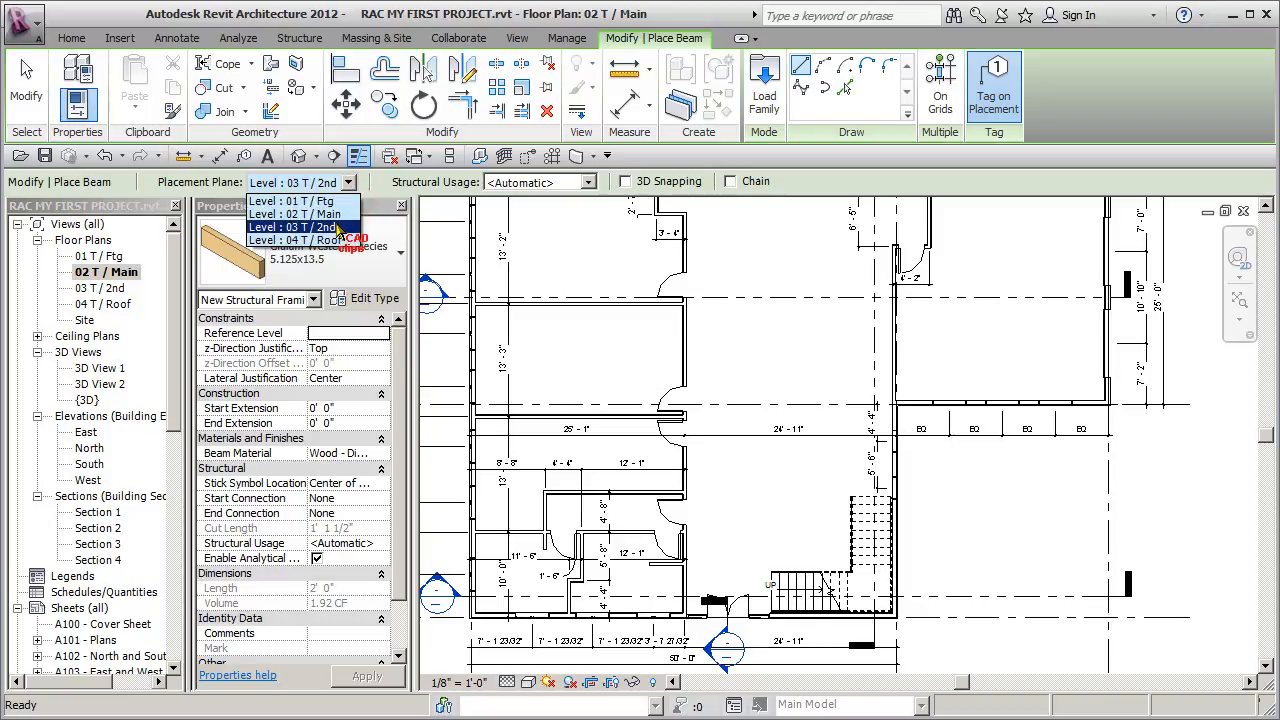
click(336, 227)
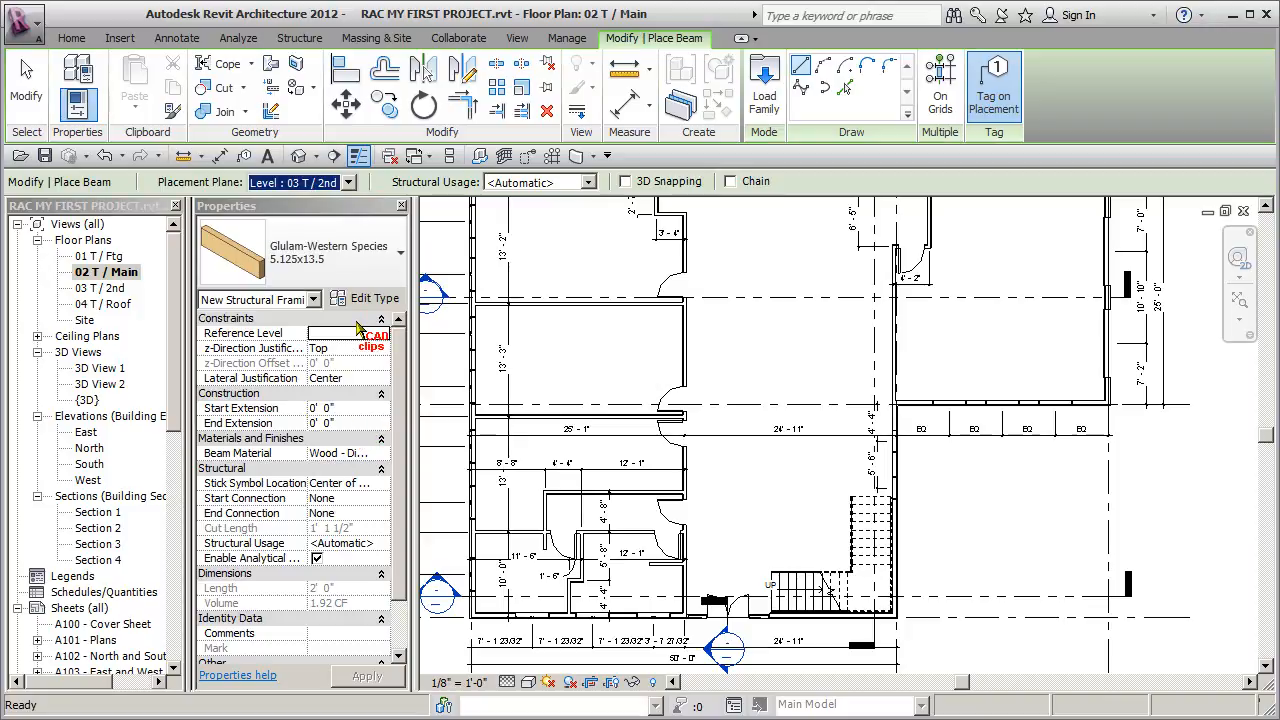
middle_drag(811, 391, 736, 452)
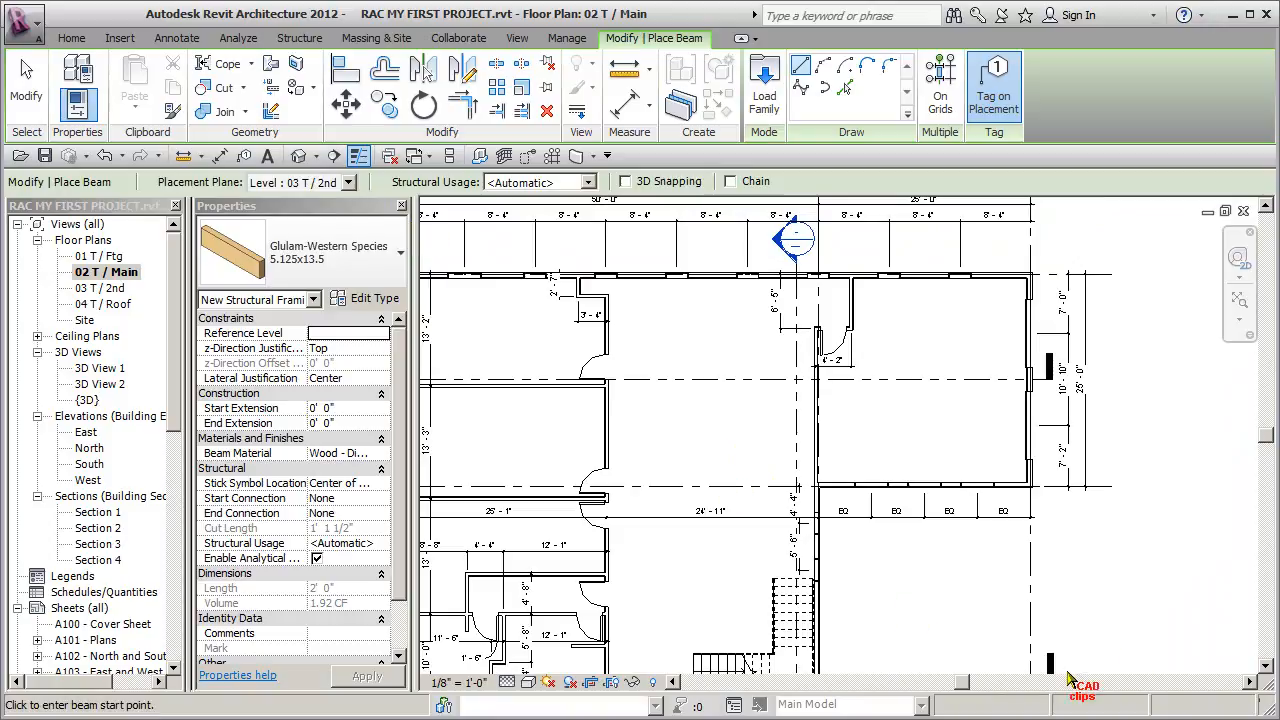
scroll(826, 494, up, 2)
scroll(826, 494, up, 3)
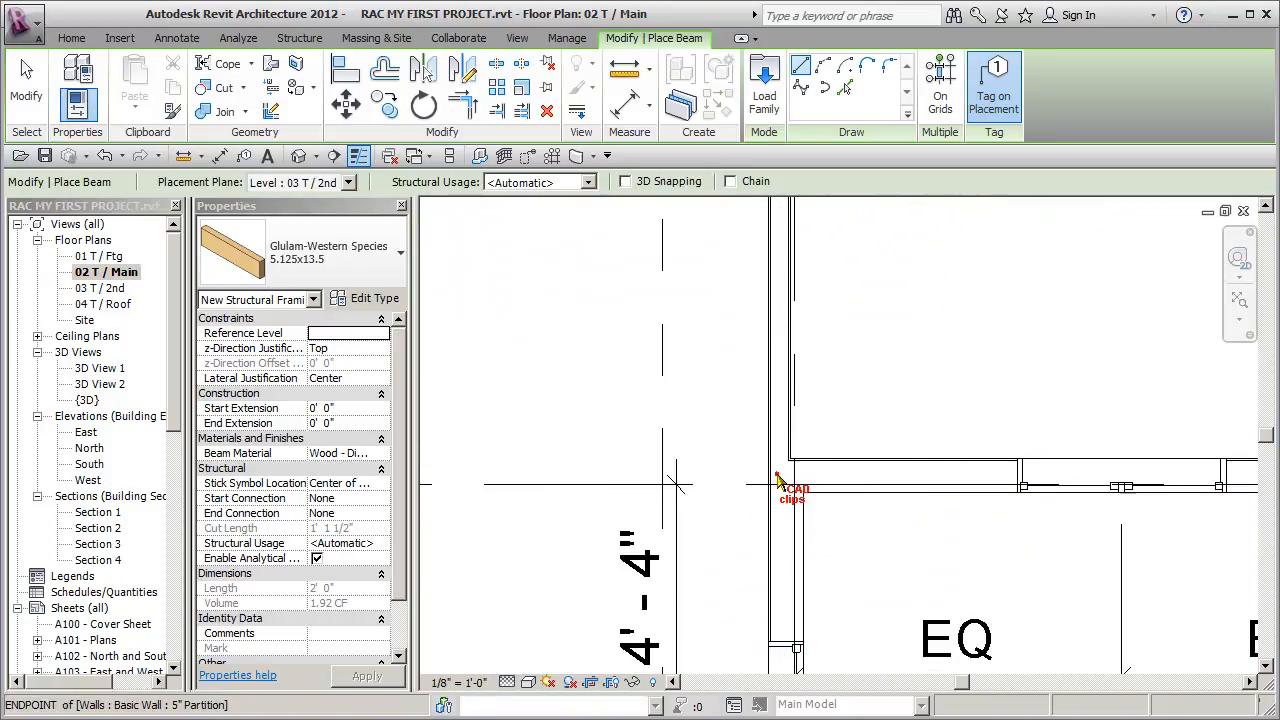
click(779, 477)
scroll(799, 362, down, 2)
middle_drag(799, 305, 735, 660)
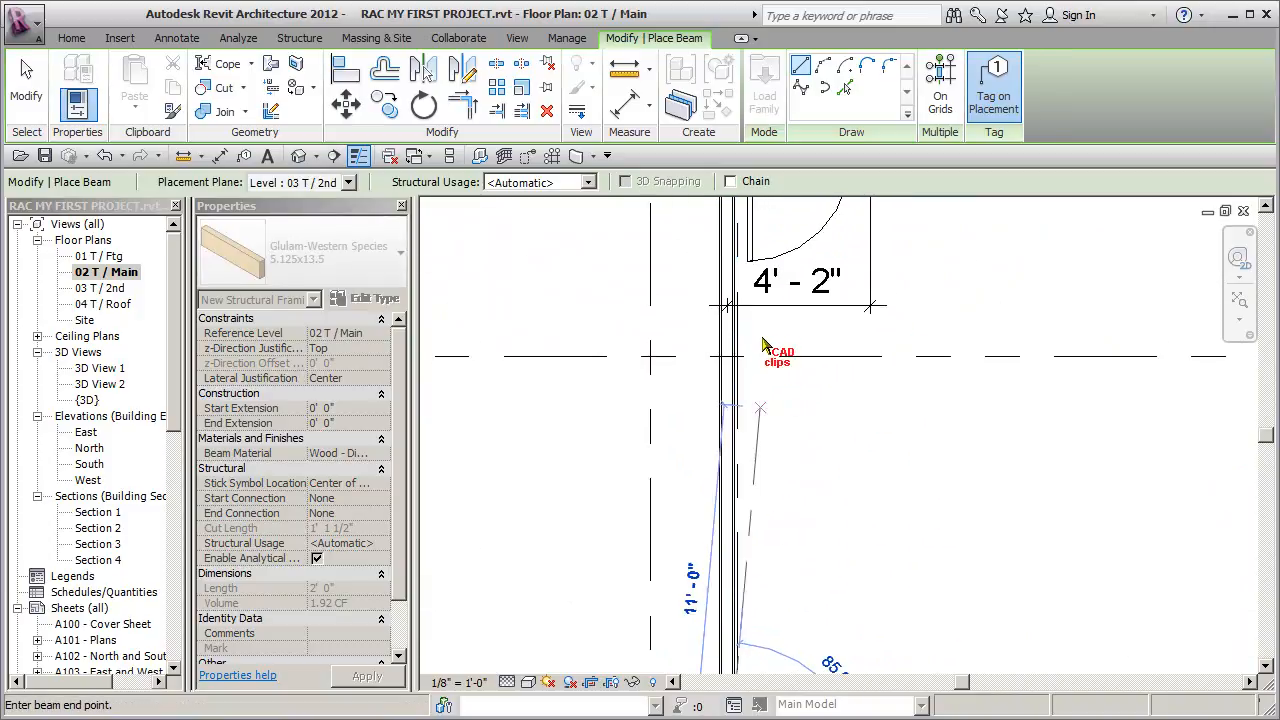
middle_drag(749, 326, 706, 425)
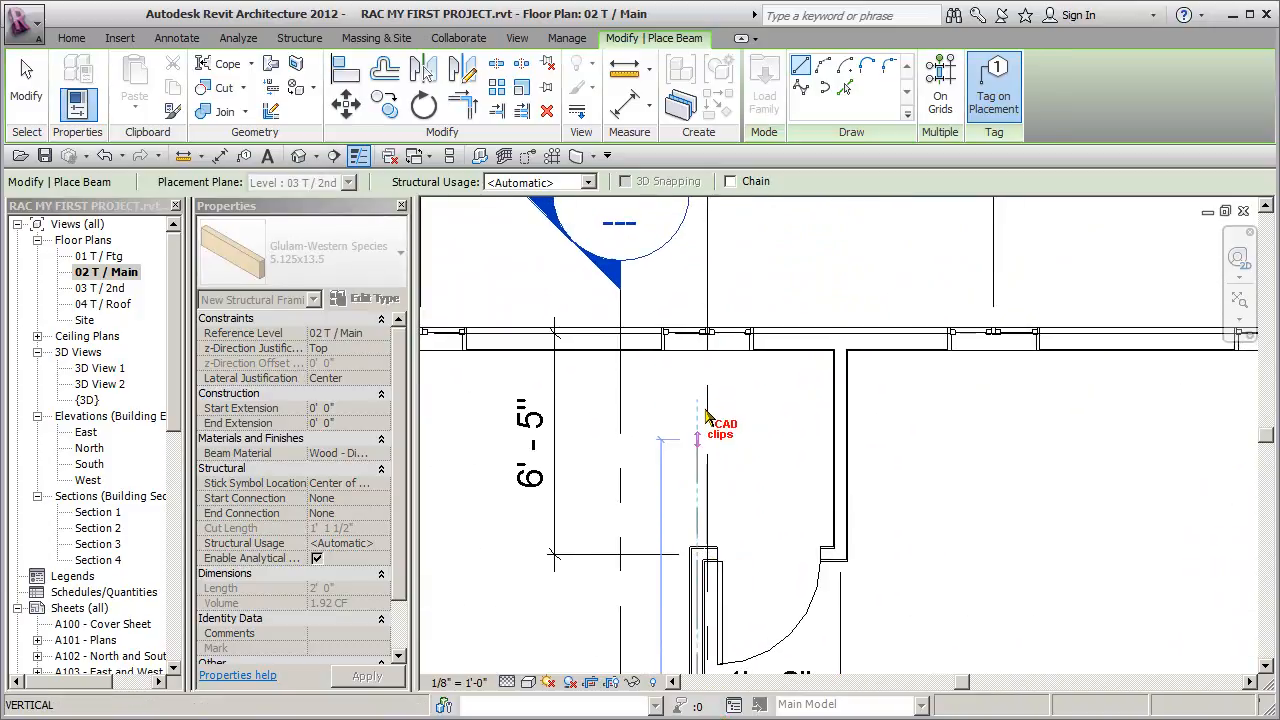
click(710, 345)
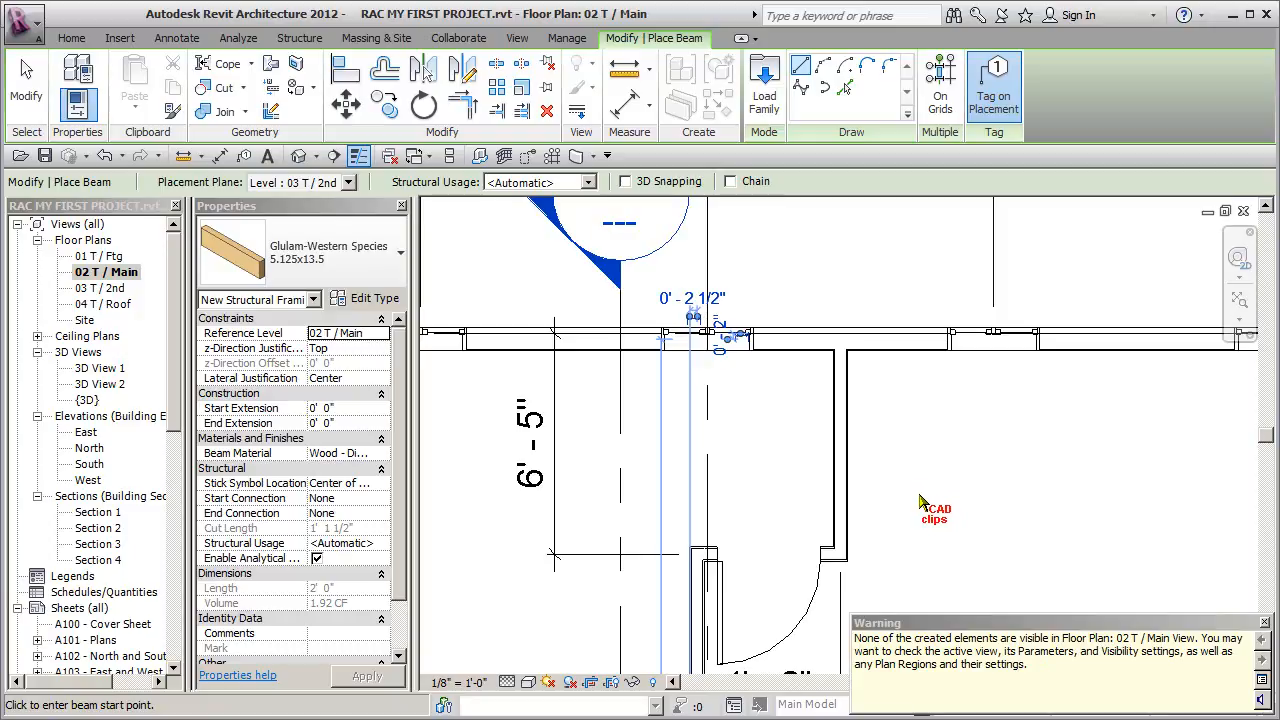
key(Escape)
Restart the Beam command for the long partition wall west of the entrance doors and save the project.
scroll(918, 496, down, 1)
middle_drag(885, 508, 1009, 429)
scroll(809, 503, down, 1)
scroll(808, 503, down, 1)
middle_drag(808, 503, 994, 358)
middle_drag(825, 477, 843, 230)
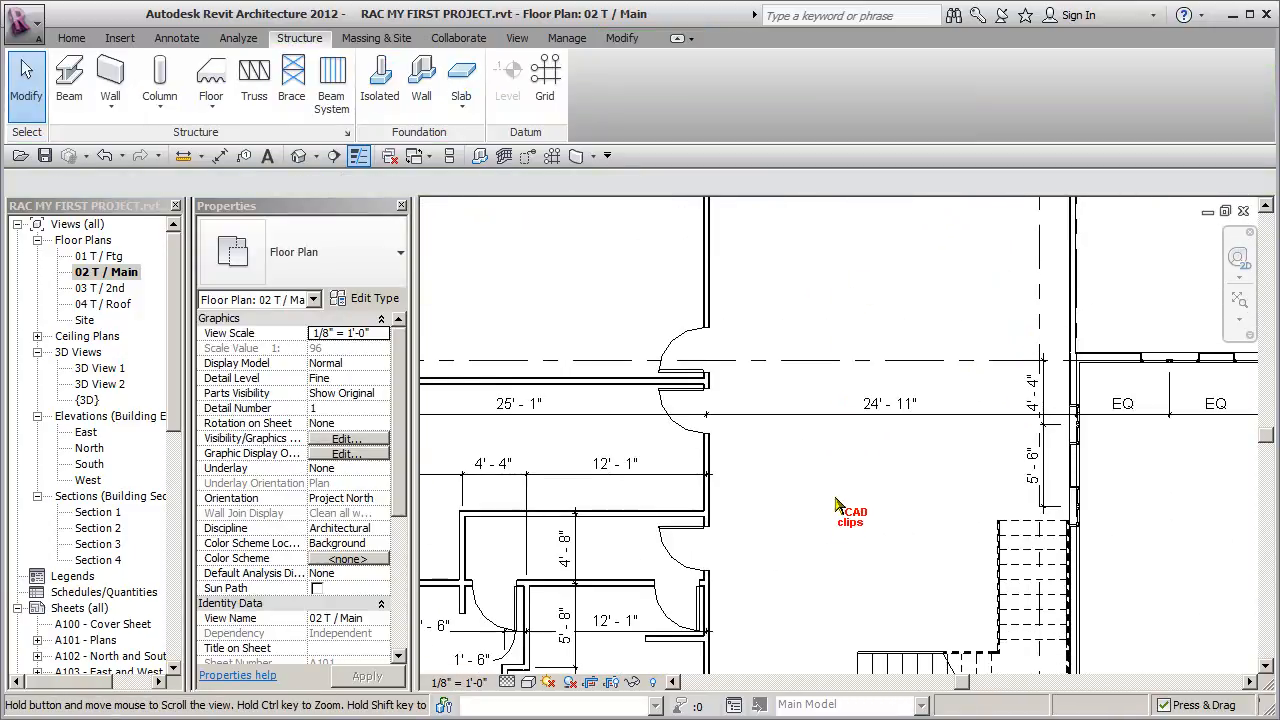
middle_drag(834, 503, 842, 258)
scroll(706, 490, up, 2)
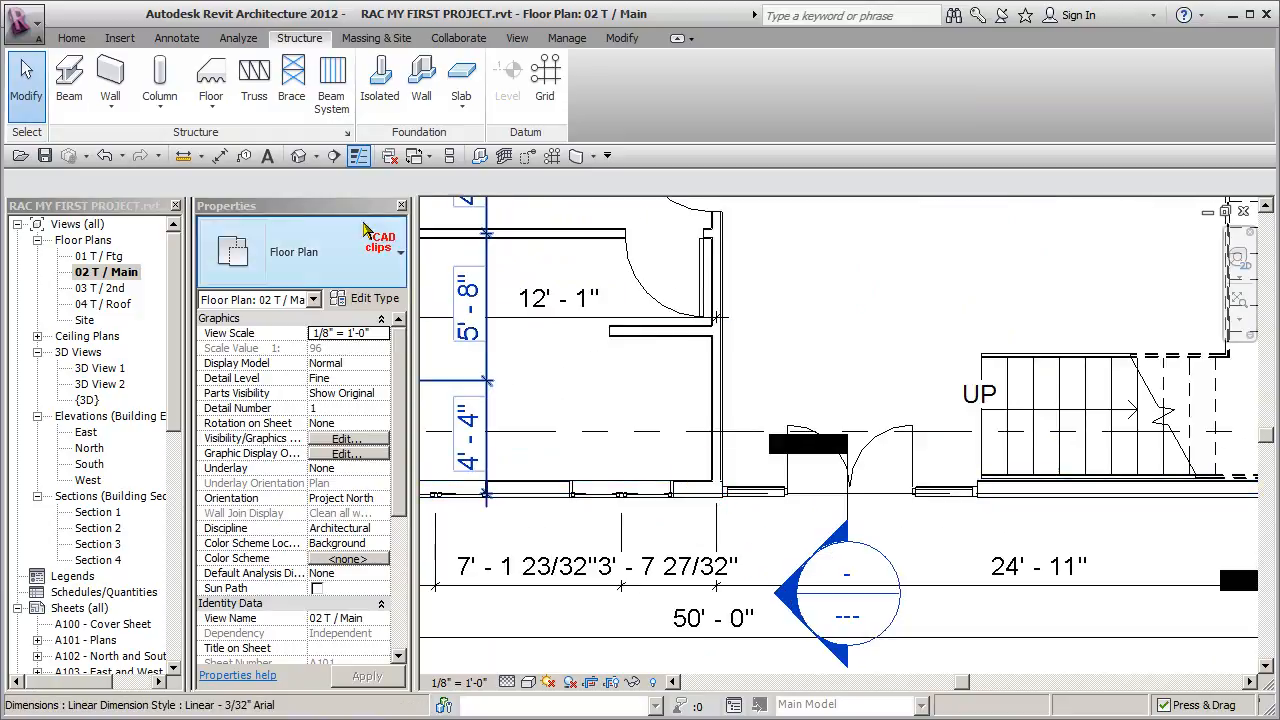
click(116, 92)
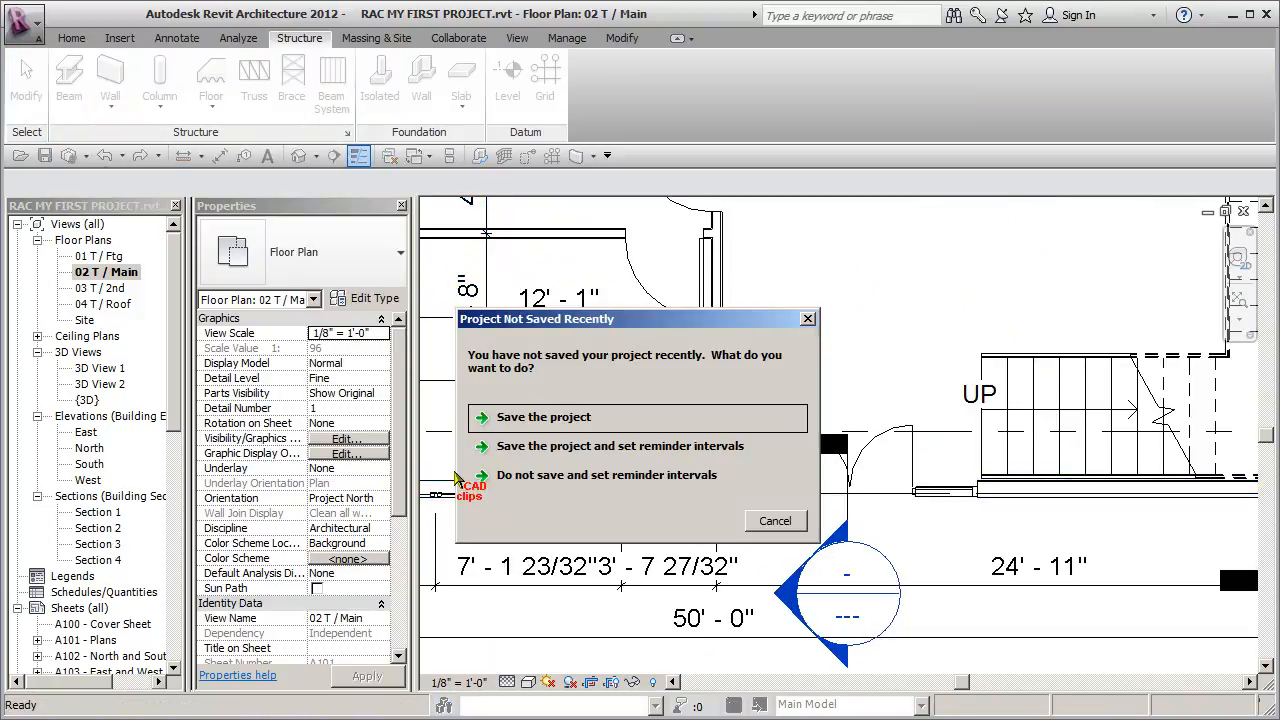
click(549, 420)
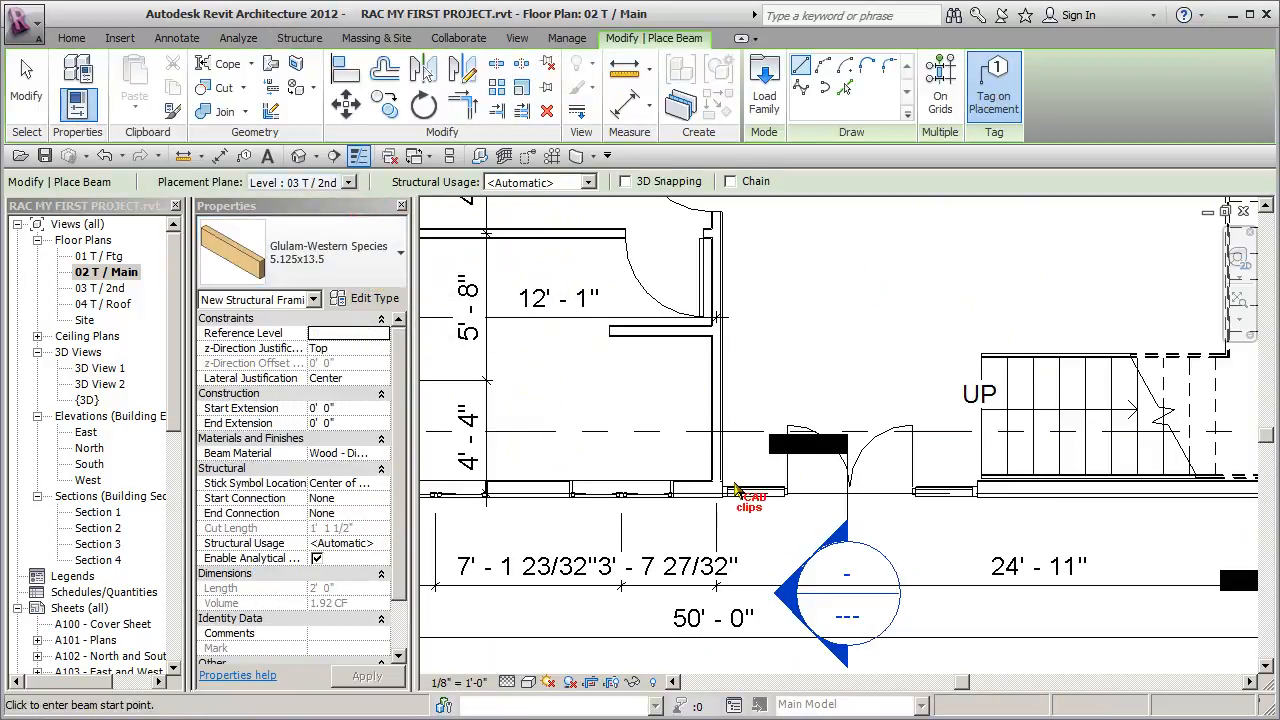
Place a second 5.125x13.5 glulam beam centred on the long partition wall, from the south exterior wall to the north exterior wall.
scroll(700, 500, up, 3)
click(697, 500)
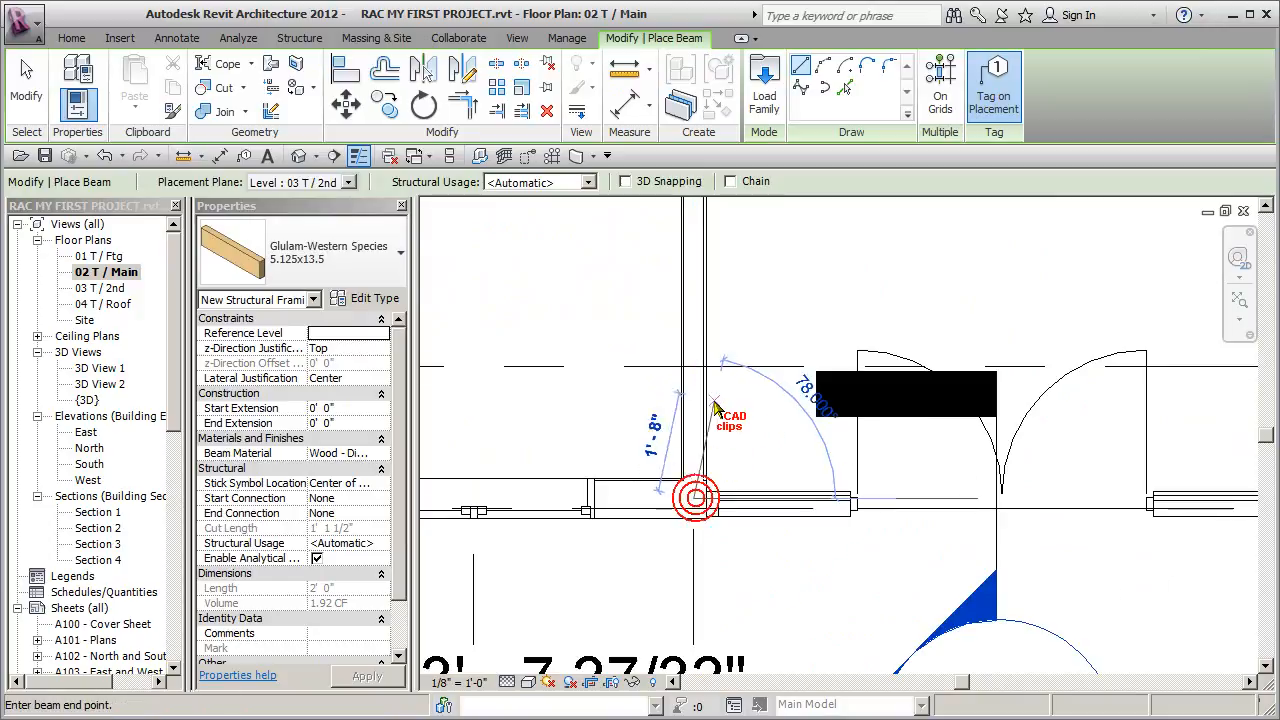
scroll(720, 495, down, 5)
middle_drag(712, 610, 706, 659)
middle_drag(728, 286, 726, 580)
middle_drag(731, 503, 732, 625)
scroll(693, 492, up, 4)
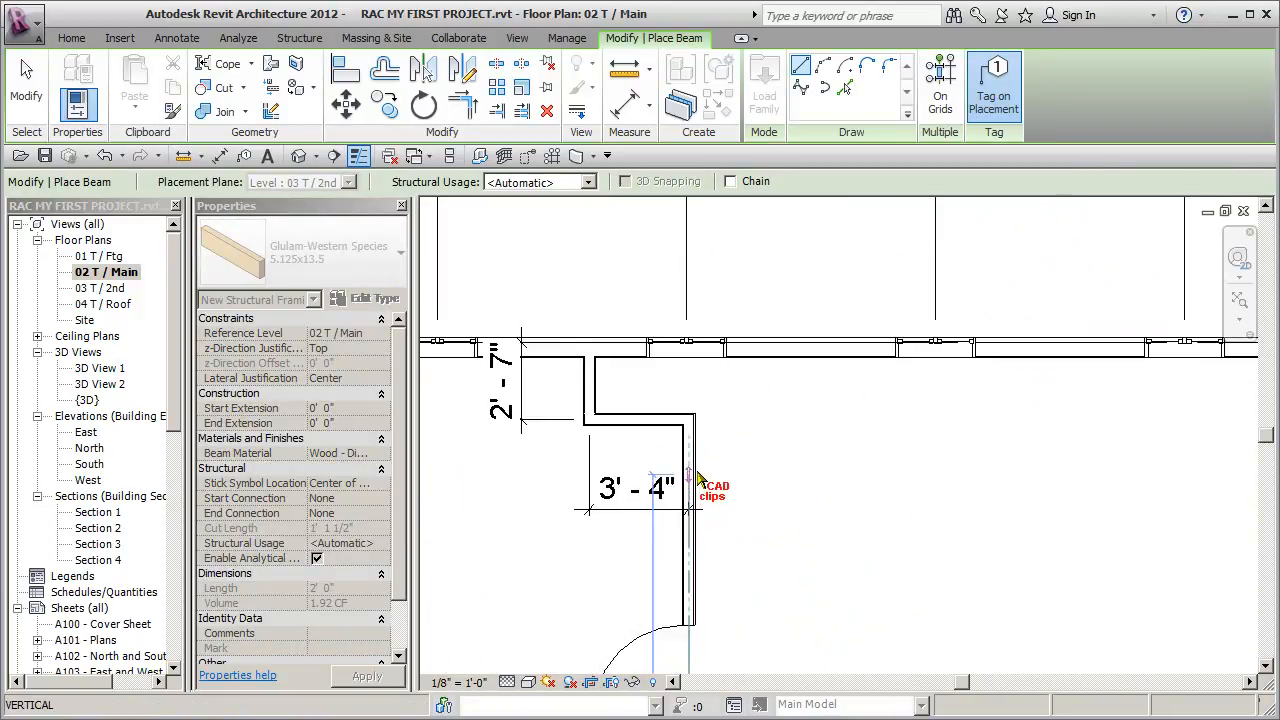
click(685, 298)
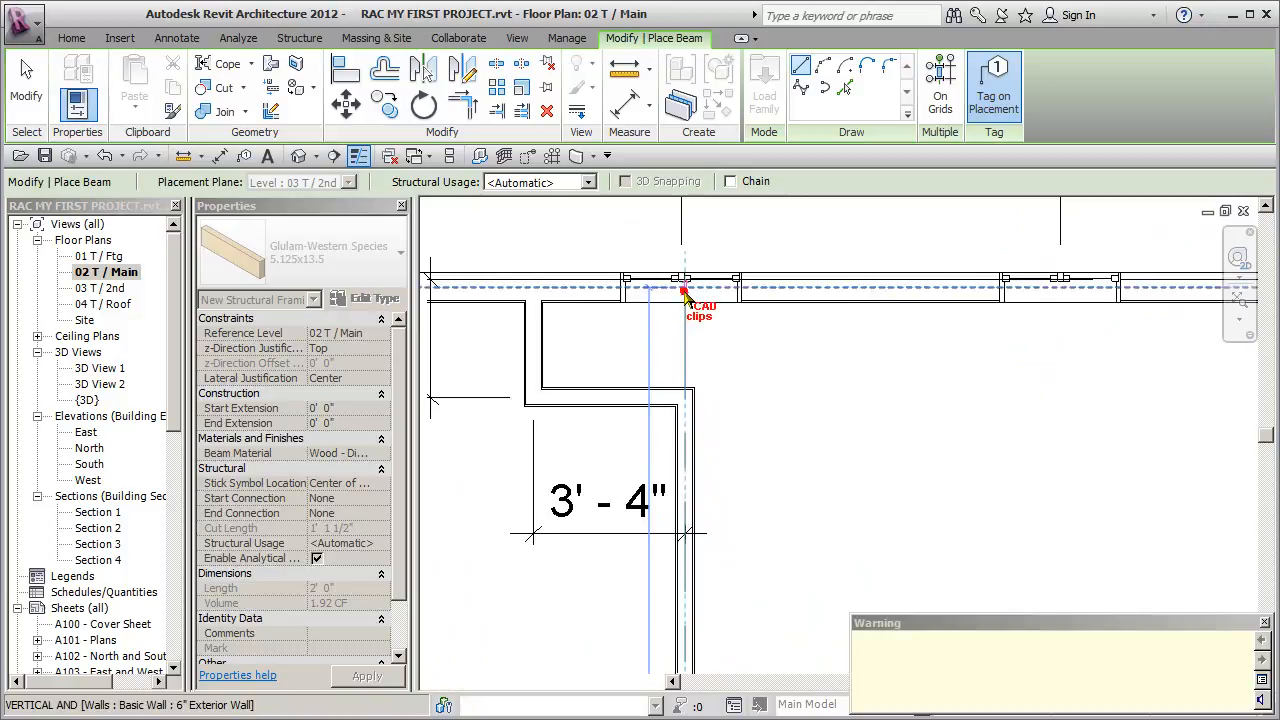
click(1264, 624)
scroll(814, 557, down, 5)
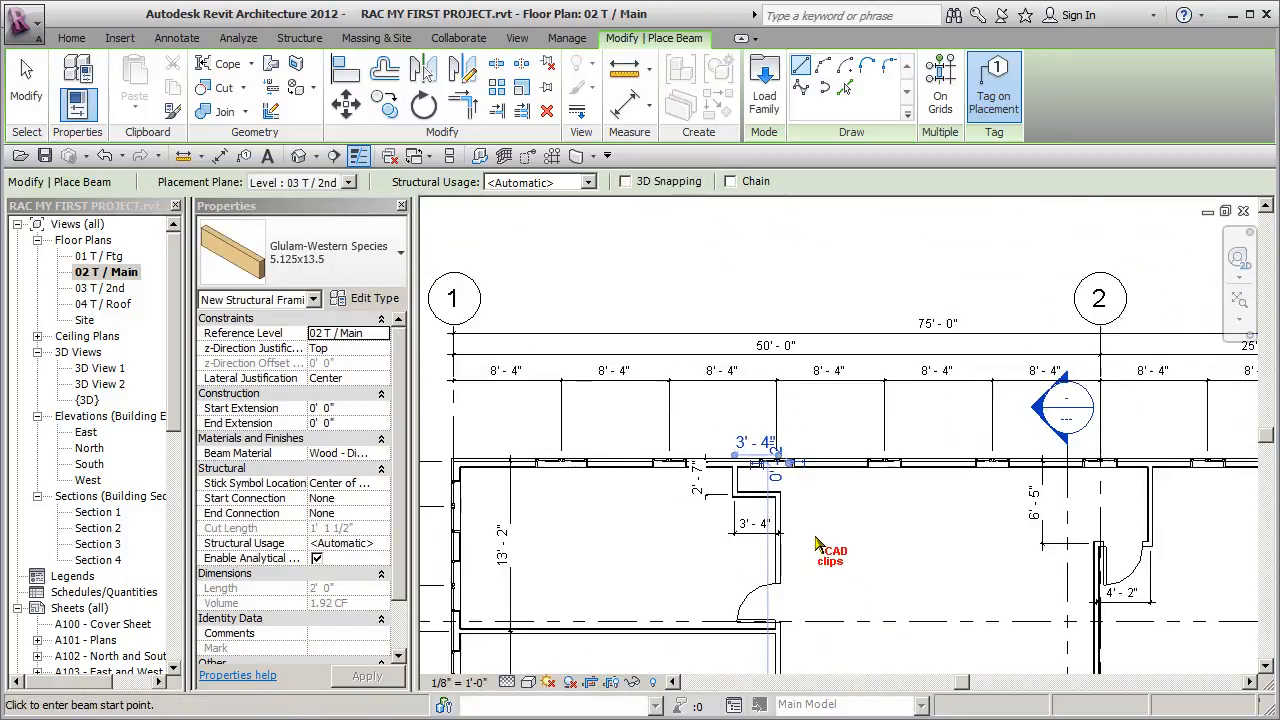
middle_drag(824, 487, 829, 463)
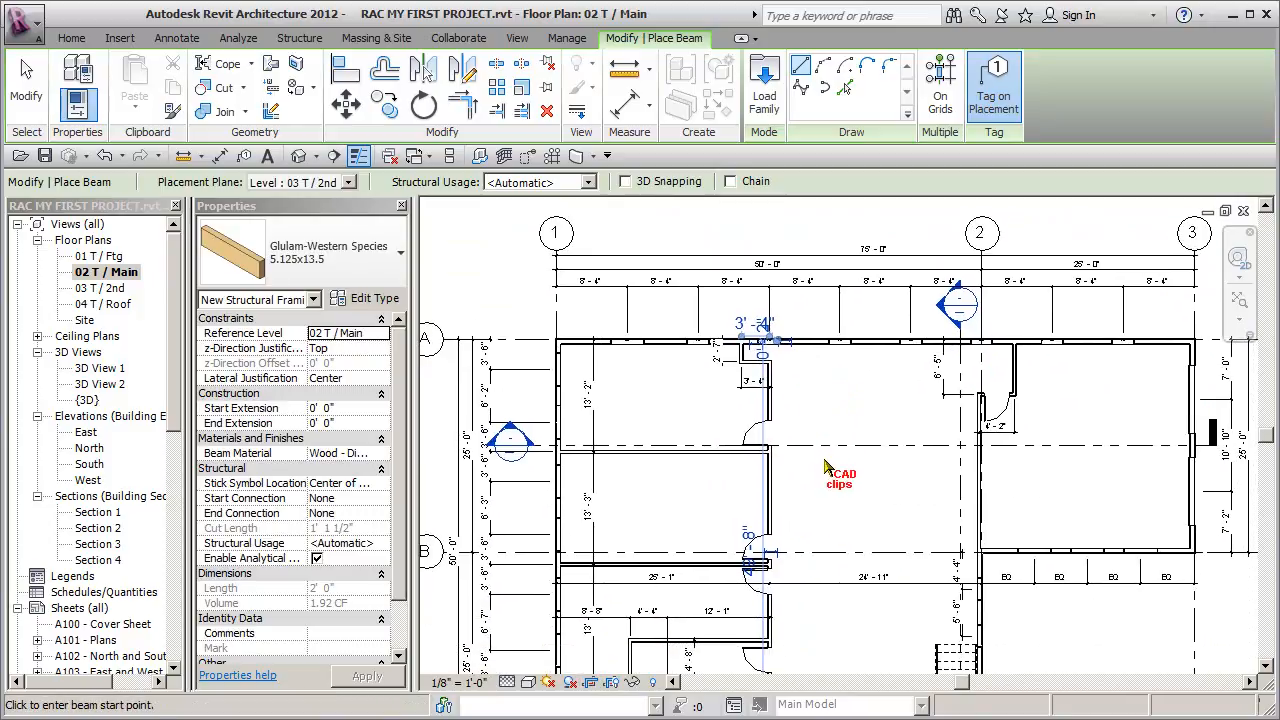
key(Escape)
key(Escape)
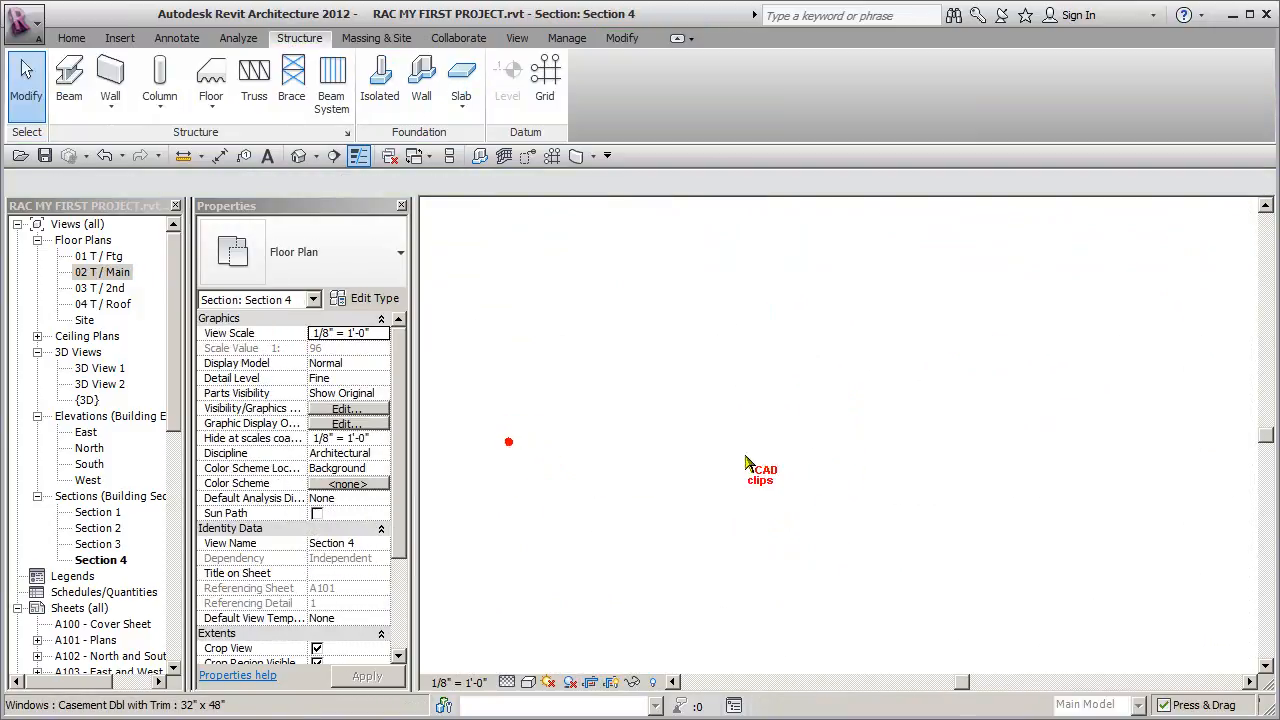
In Section 4, set the start and end level offsets of the beam near grid 2 to -.75" and turn off thin lines.
scroll(937, 432, up, 4)
scroll(937, 432, up, 4)
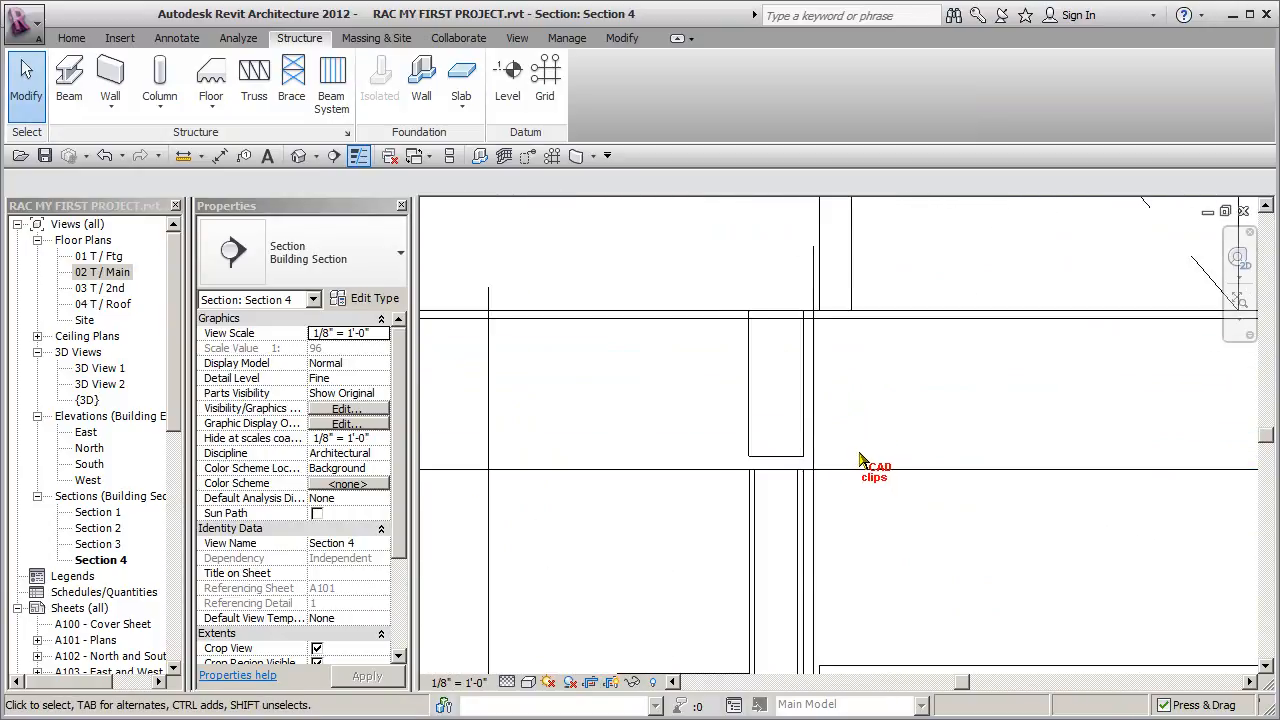
click(804, 418)
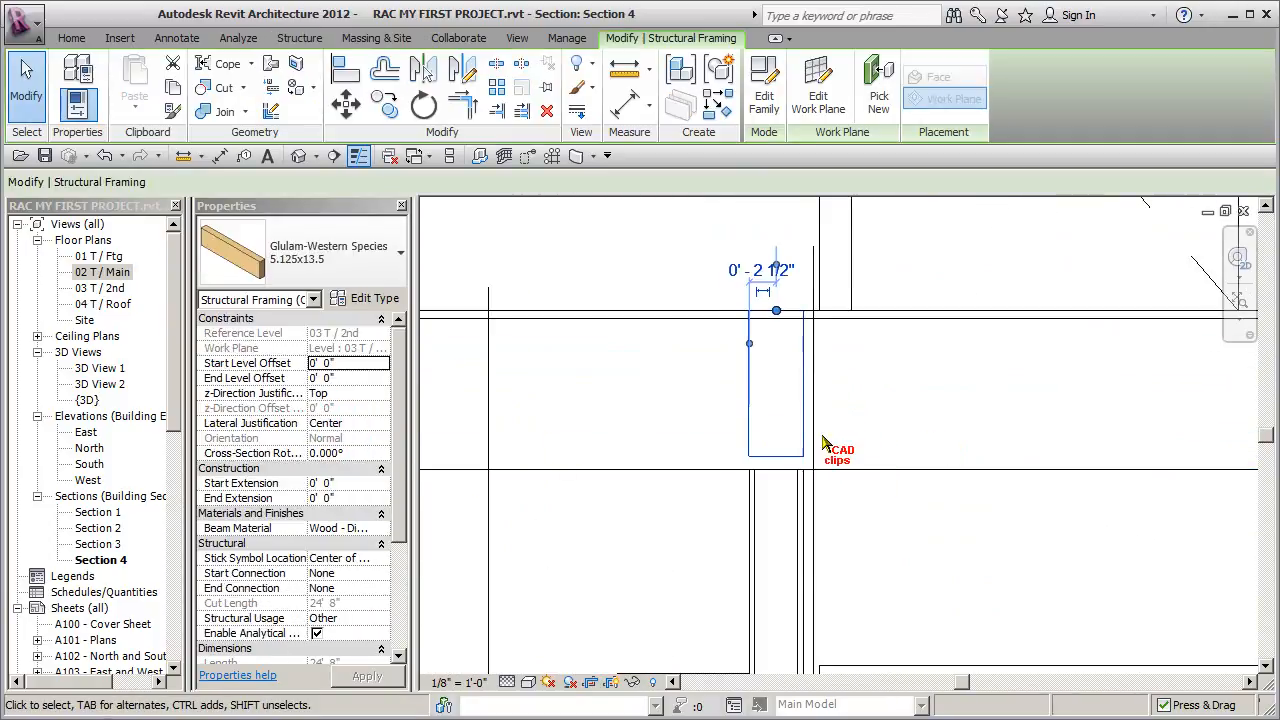
click(354, 365)
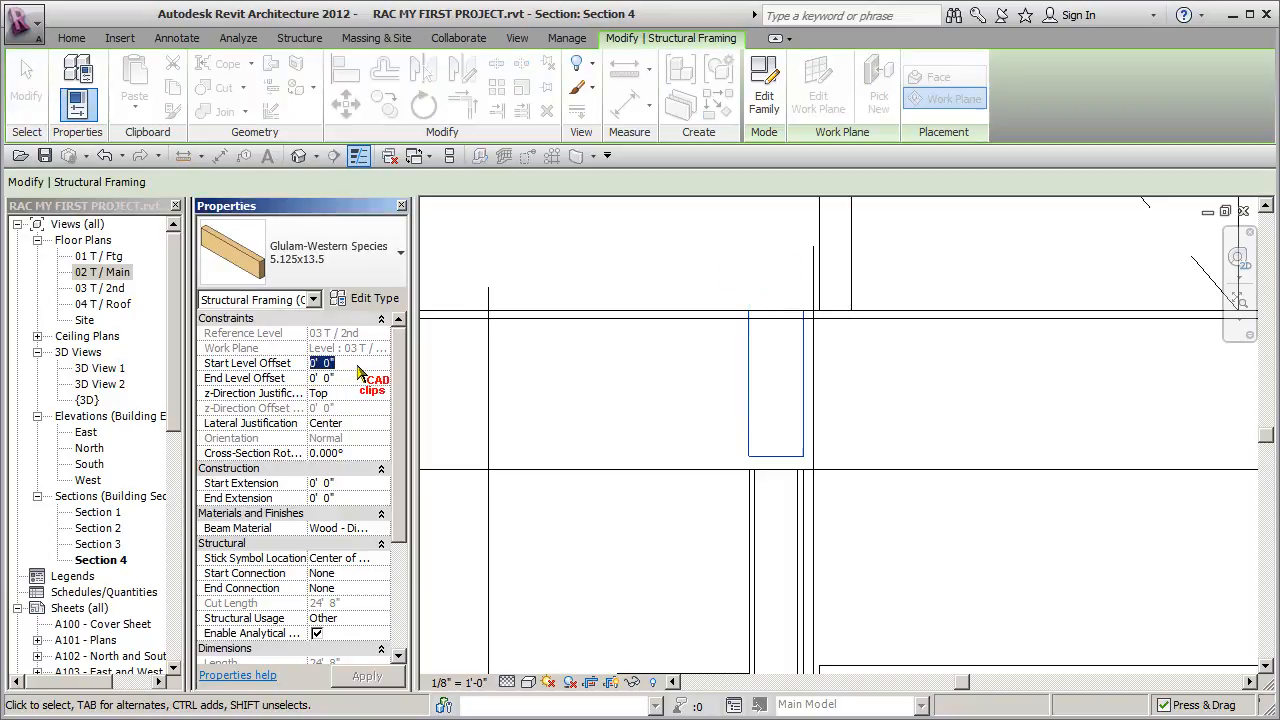
text(-.75)
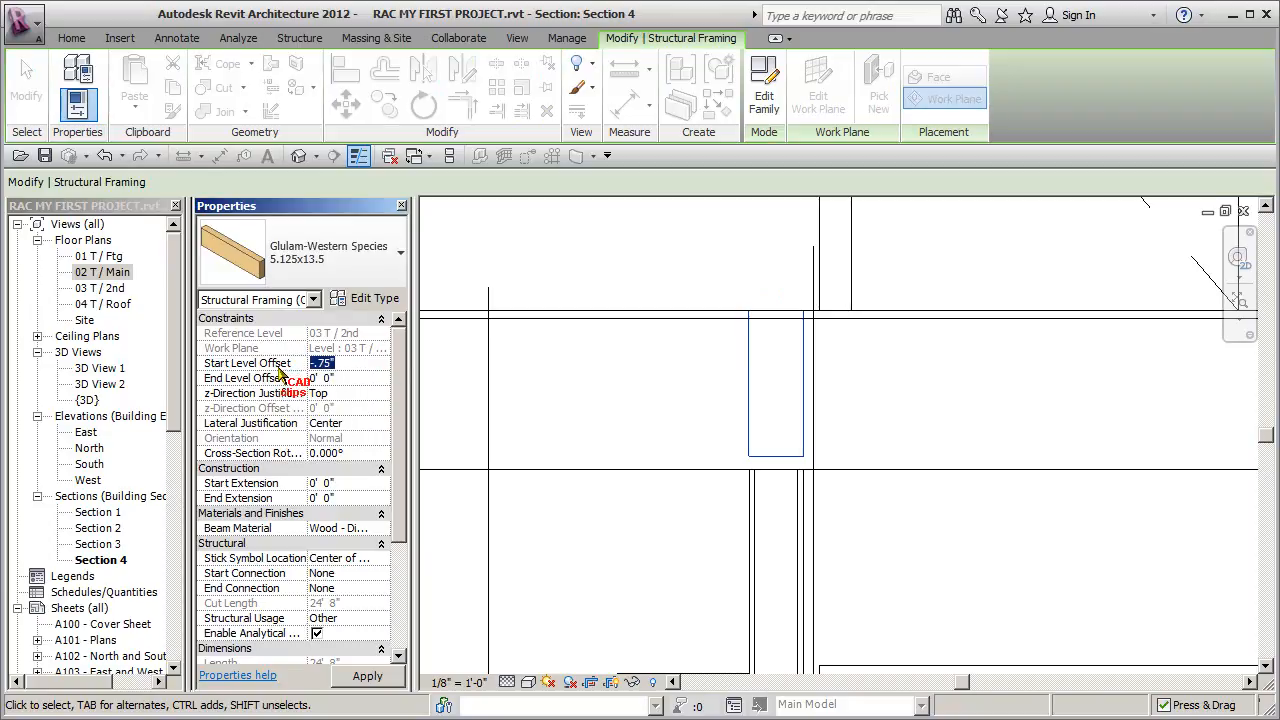
click(352, 376)
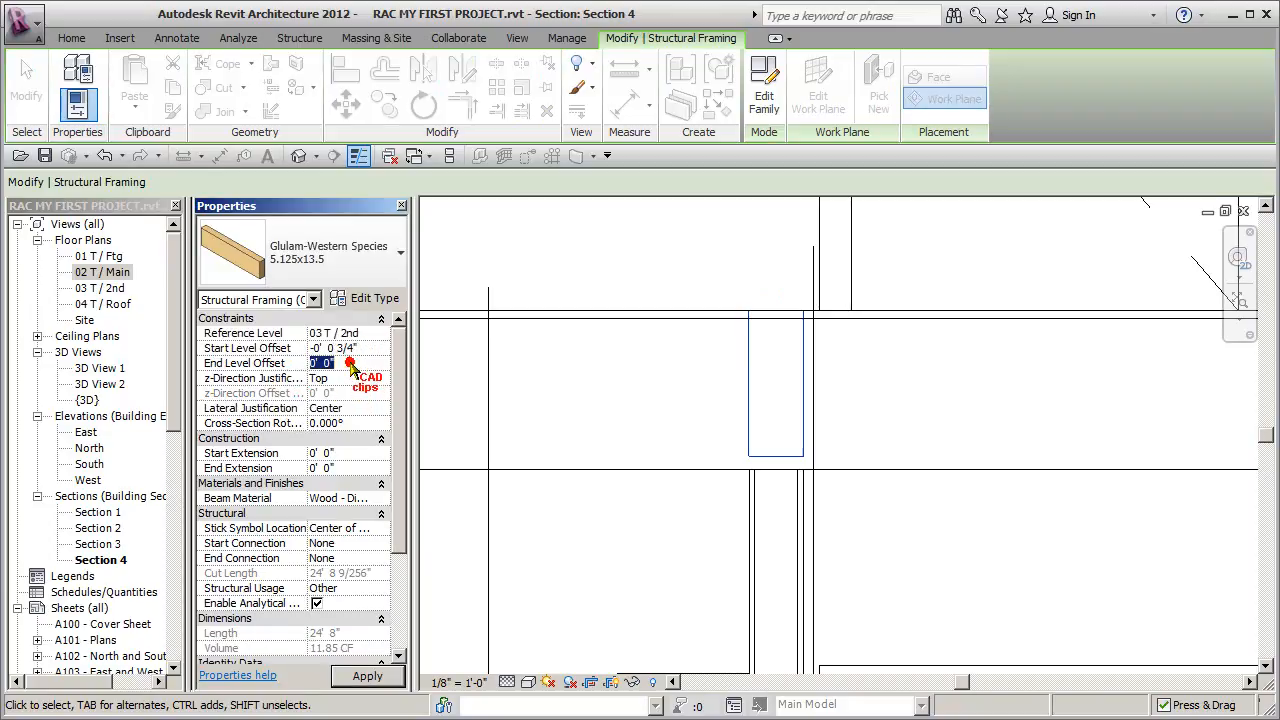
text(-.75")
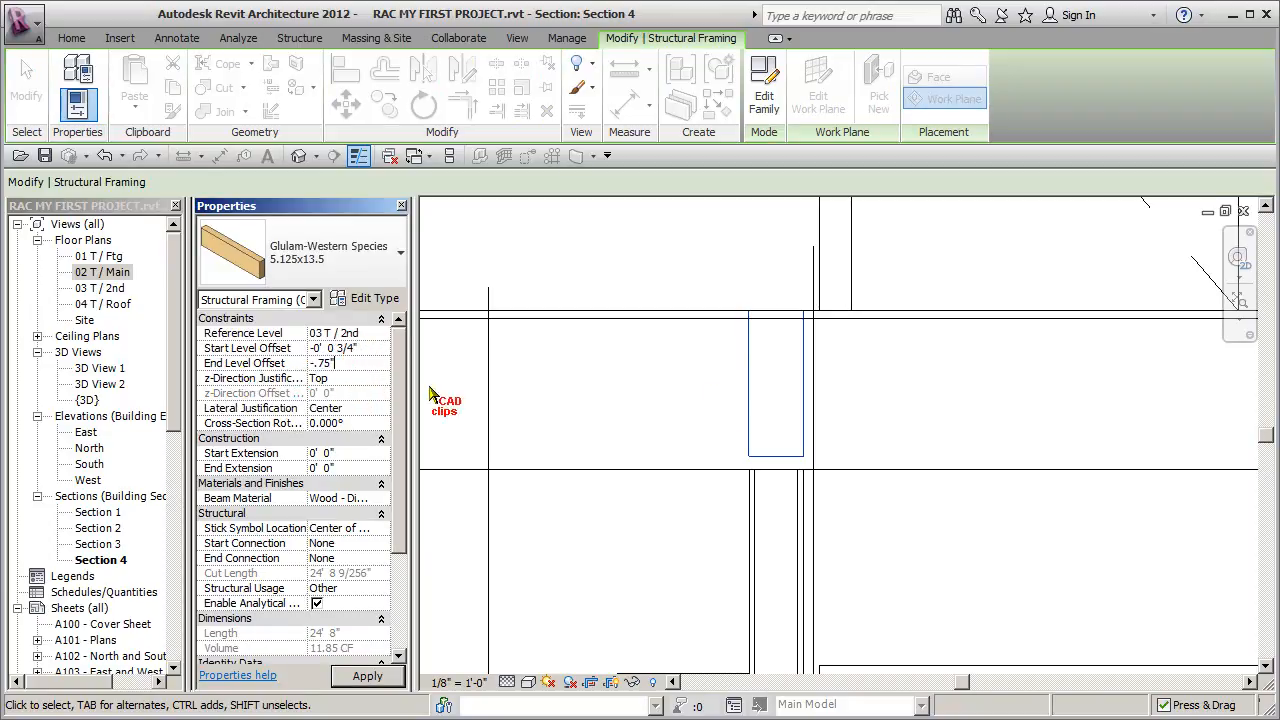
click(886, 406)
click(806, 399)
click(878, 418)
key(t)
key(l)
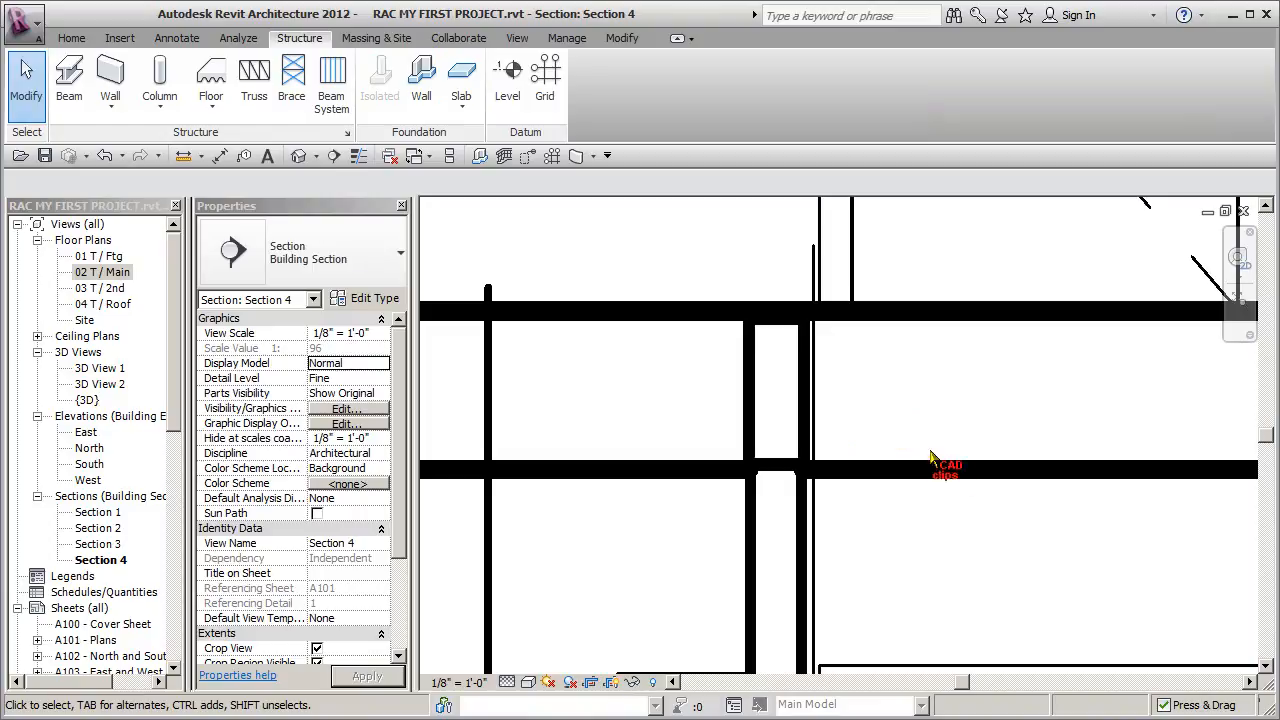
Set the start and end level offsets of the other glulam beam, above the long partition wall, to -.75".
scroll(940, 467, down, 5)
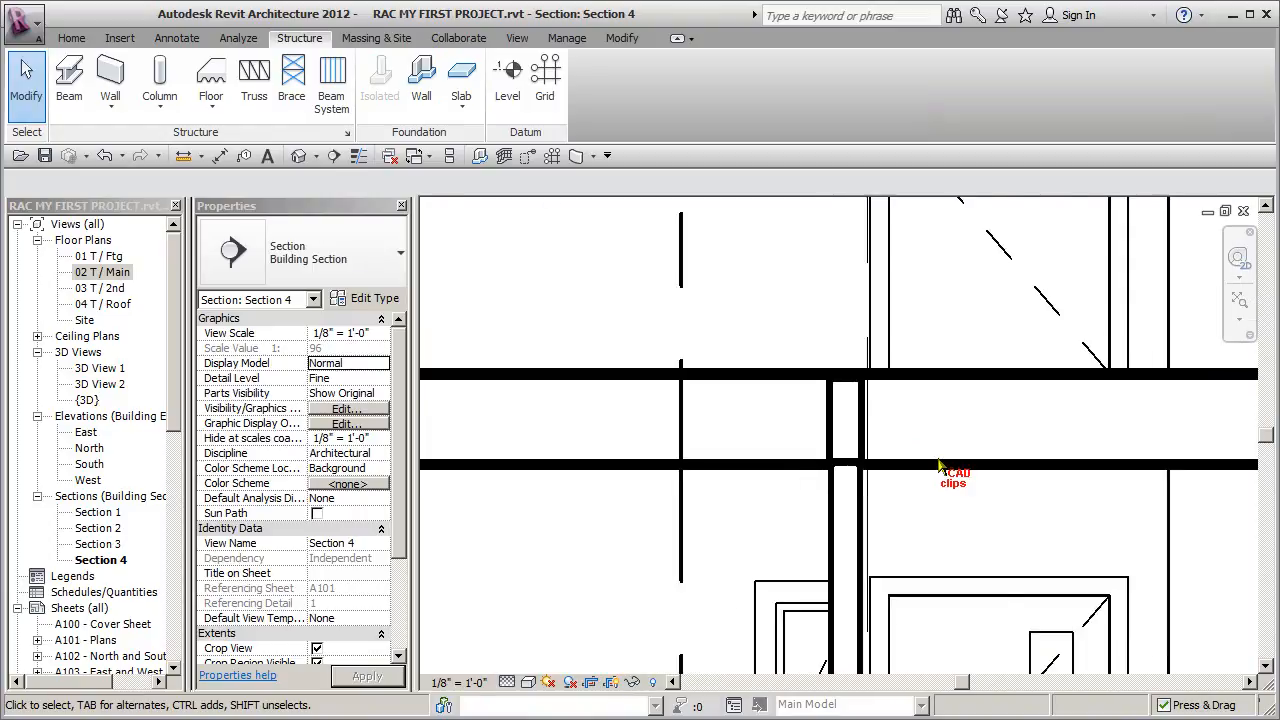
middle_drag(825, 492, 798, 488)
scroll(680, 474, up, 3)
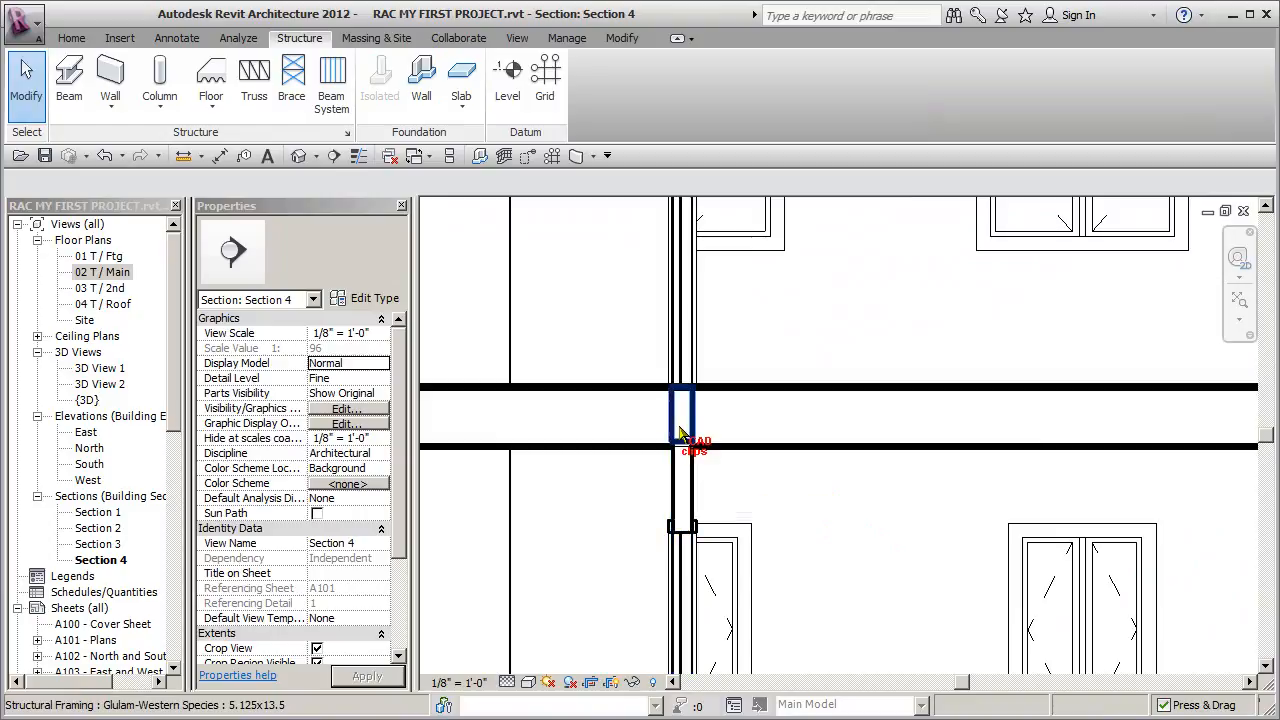
click(684, 438)
click(360, 366)
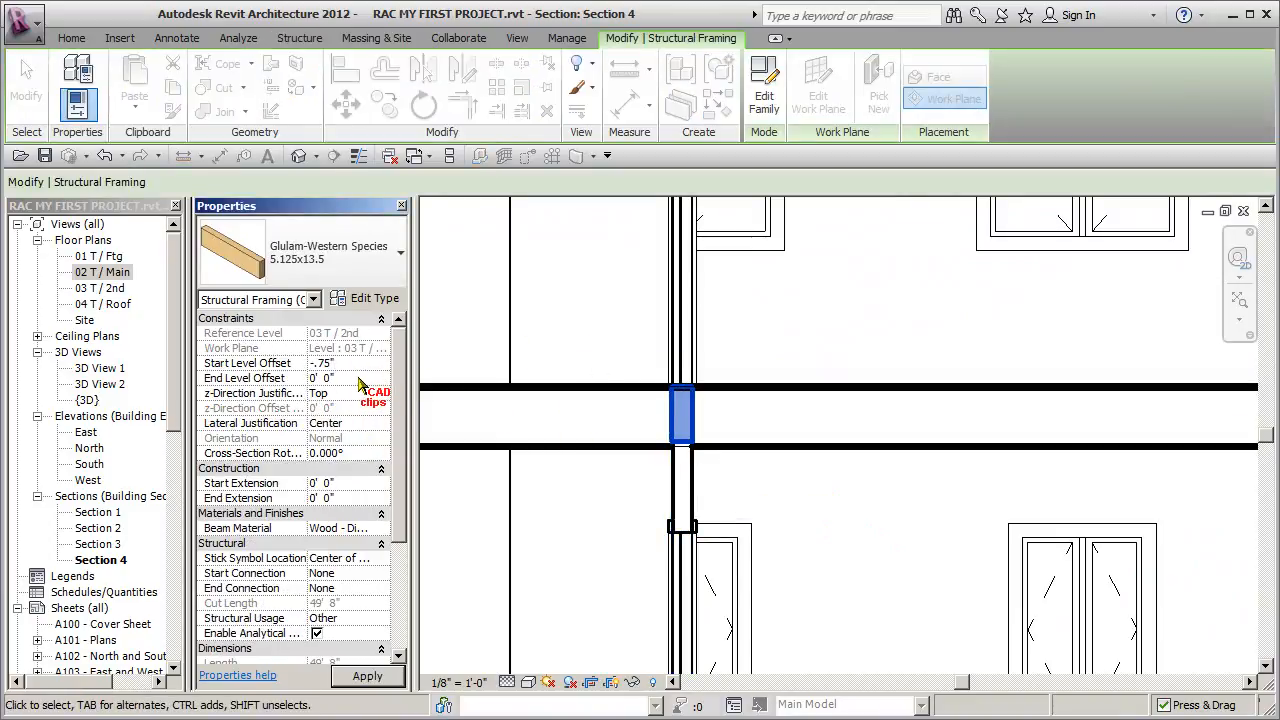
key(Return)
click(357, 376)
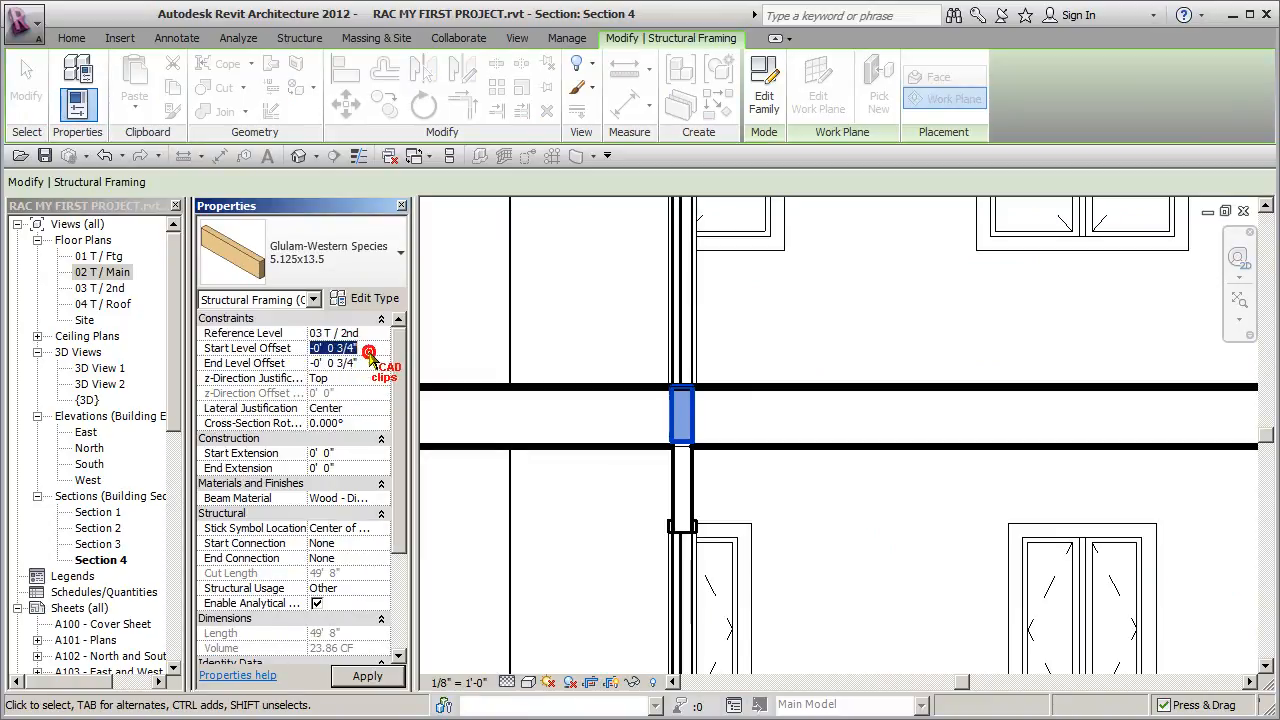
click(768, 486)
Open the default 3D view and hide the main 6" Top Chord roof element.
scroll(770, 476, down, 2)
scroll(768, 476, down, 5)
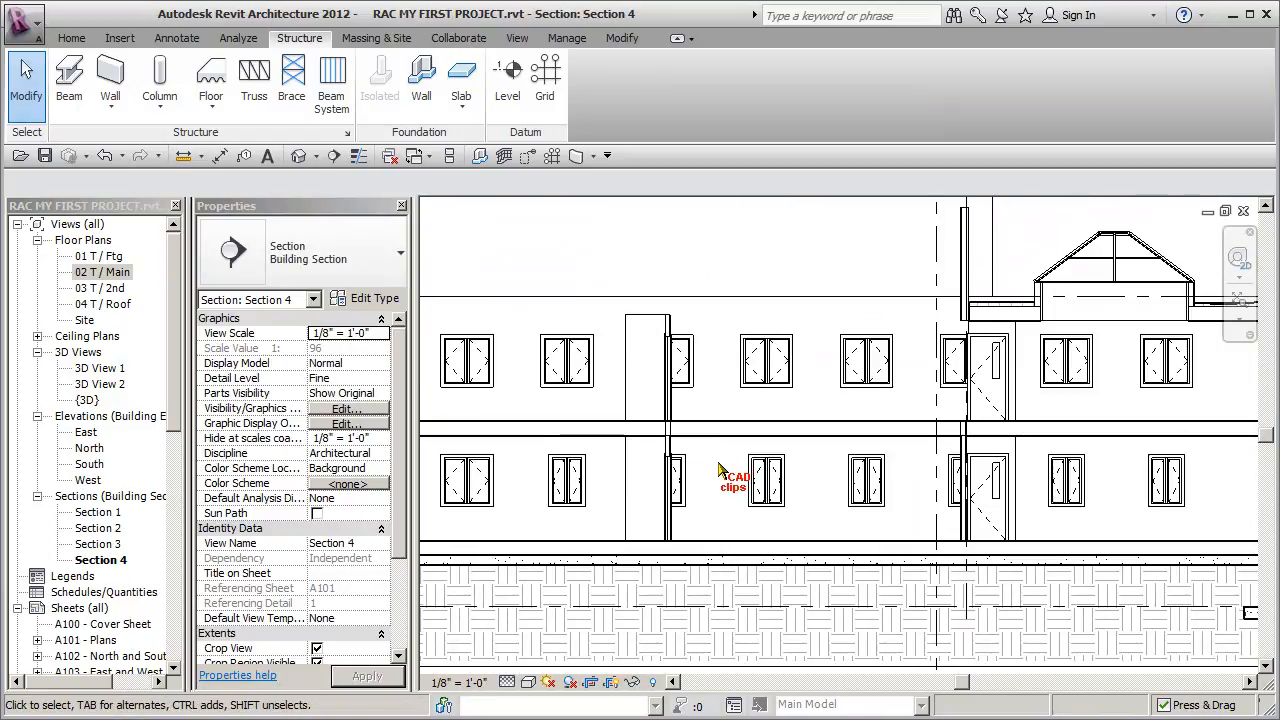
click(298, 155)
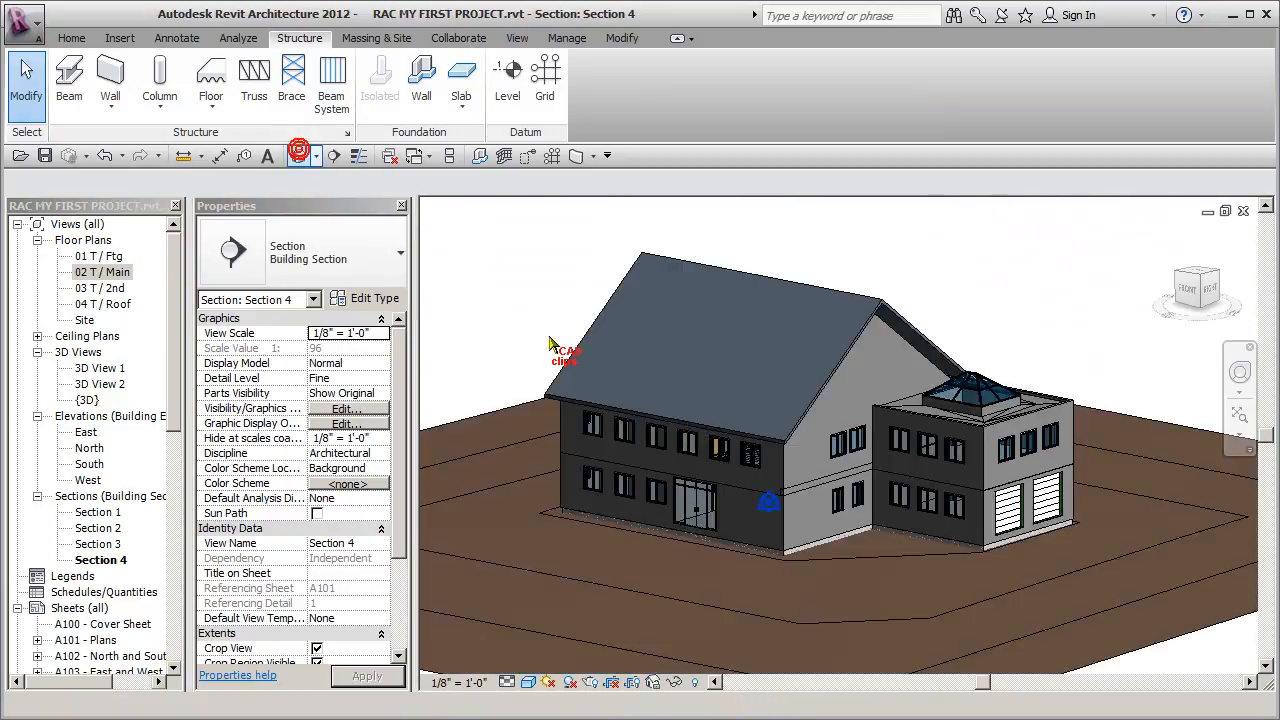
shift+middle_drag(816, 506, 800, 480)
click(892, 333)
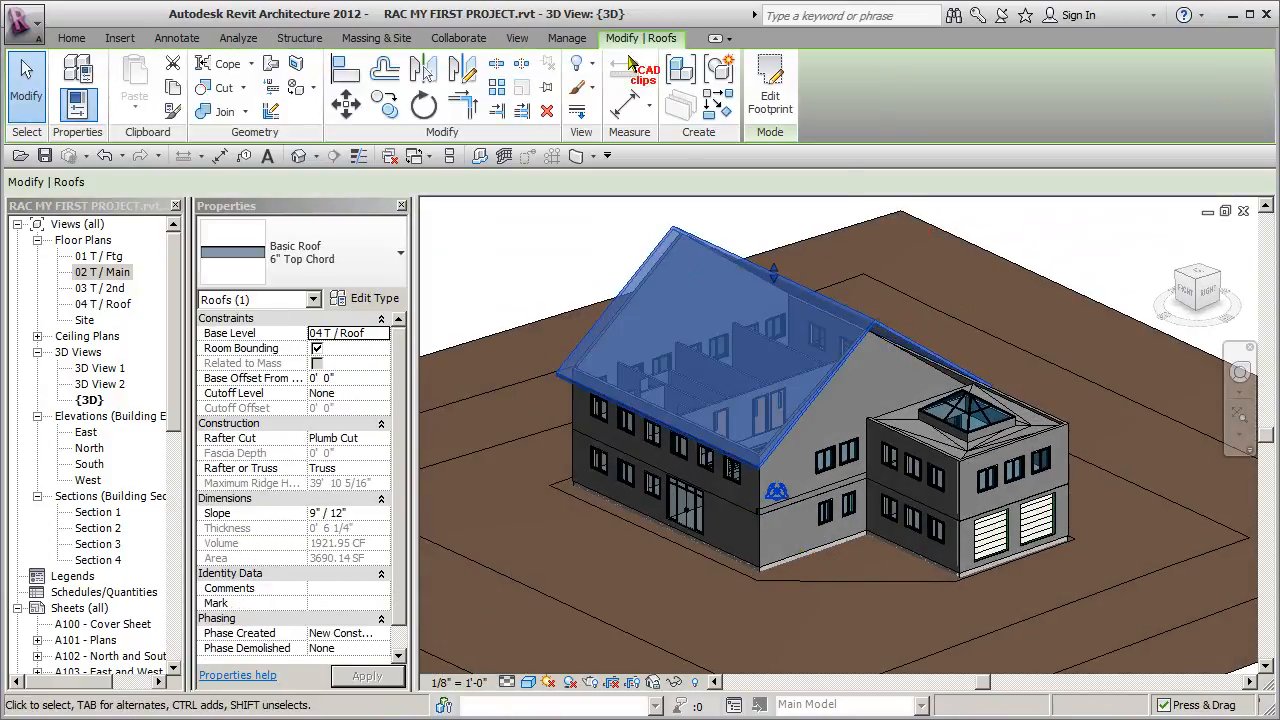
click(593, 65)
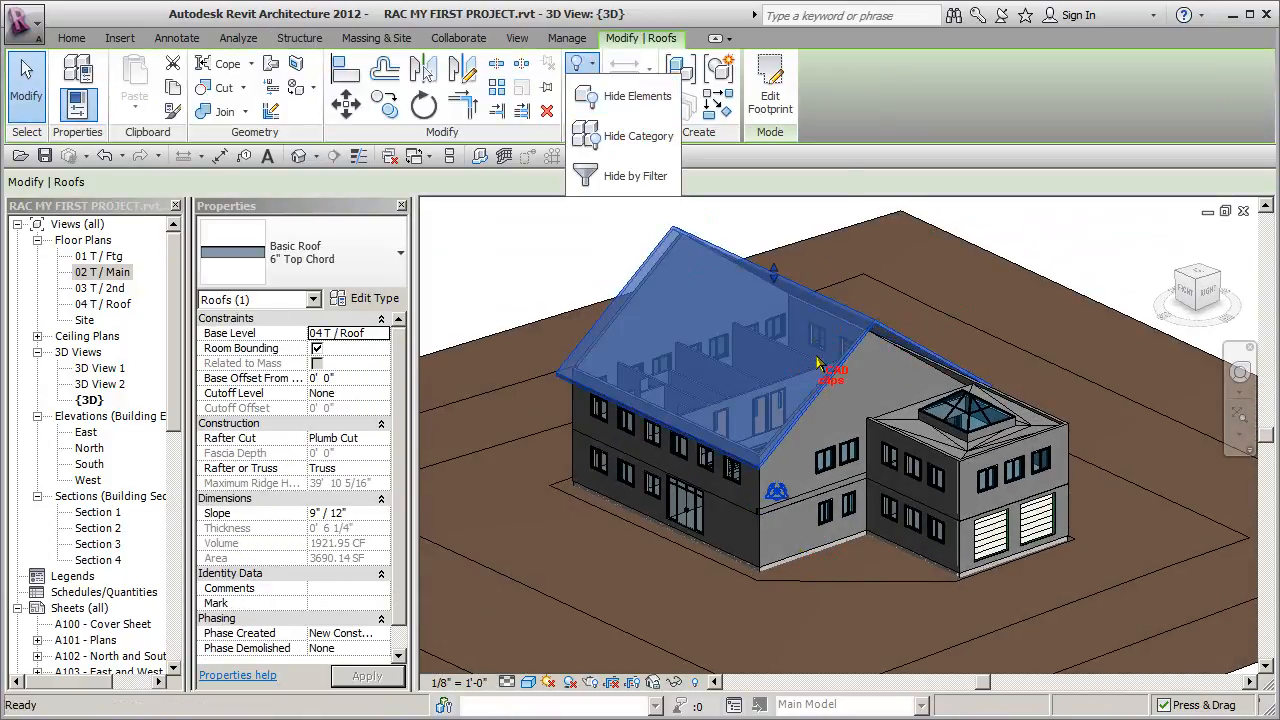
click(636, 96)
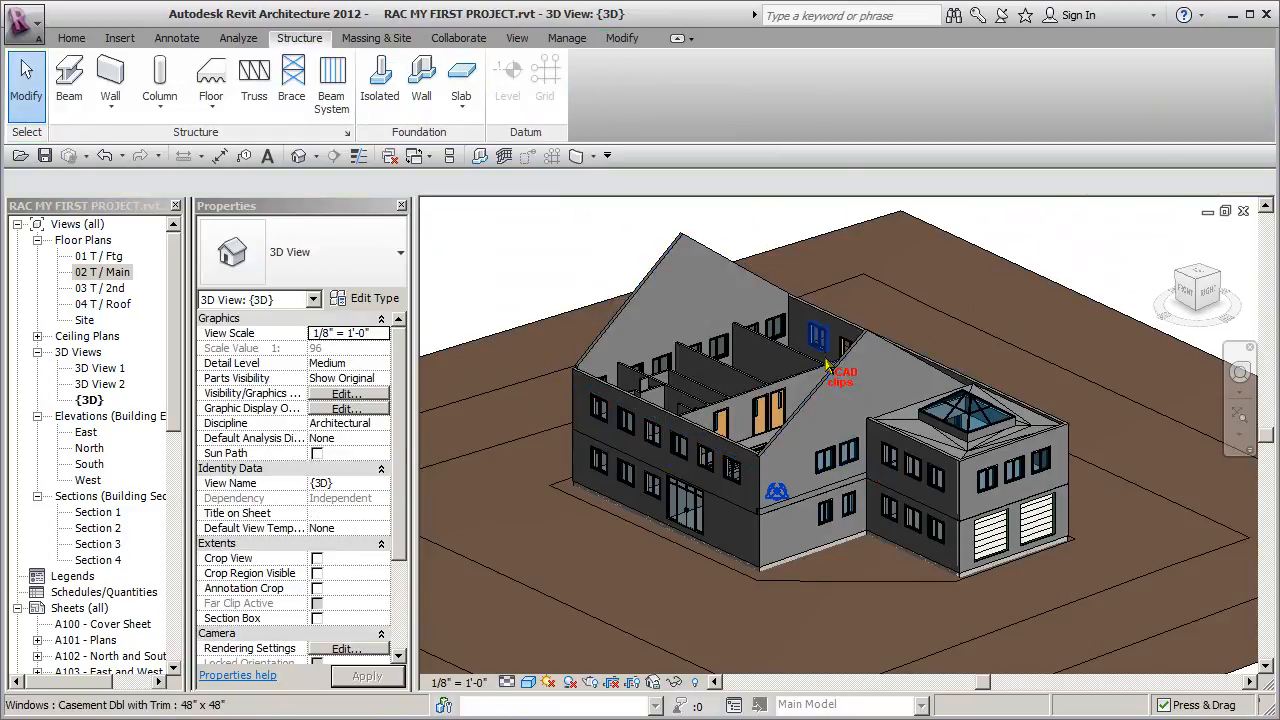
Select all second-level walls, windows and roof elements above the upper floor and hide them in the 3D view.
shift+middle_drag(874, 424, 1092, 338)
drag(1110, 334, 528, 420)
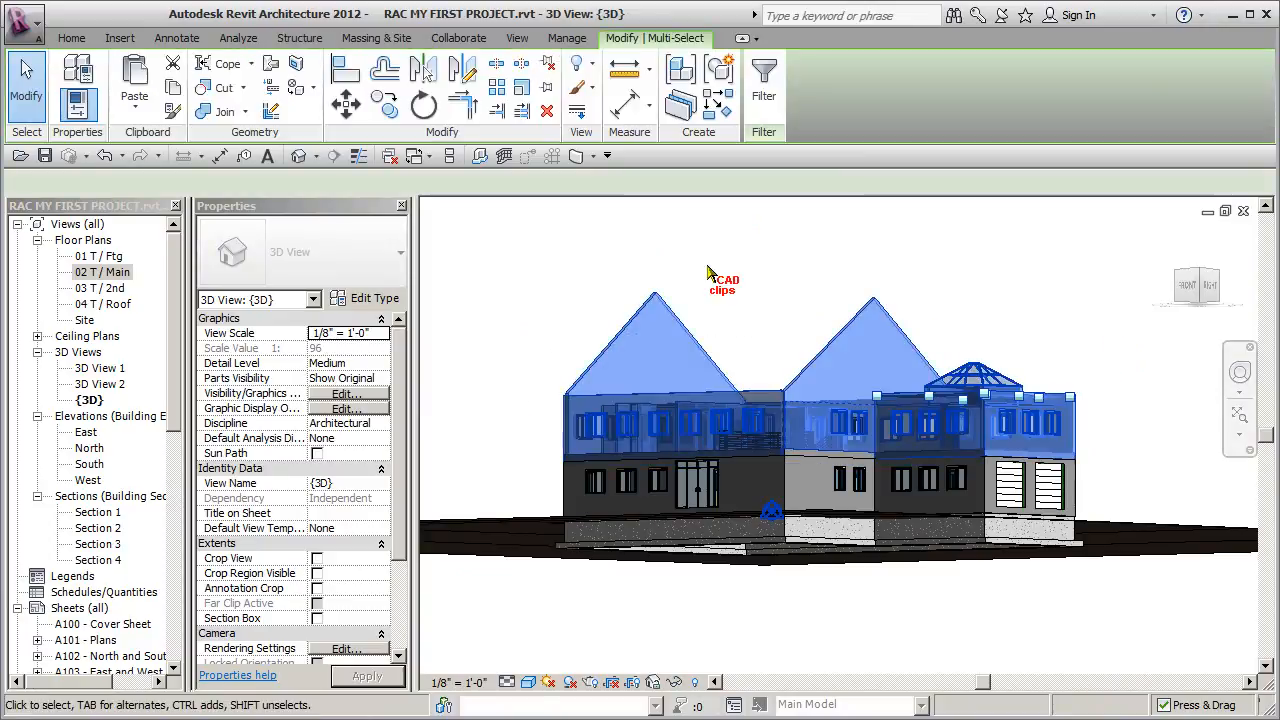
click(579, 64)
click(636, 97)
Highlight the 03 T / 2nd floor to examine the two glulam beams and the stair opening through it, then deselect it.
shift+middle_drag(990, 470, 851, 625)
click(935, 418)
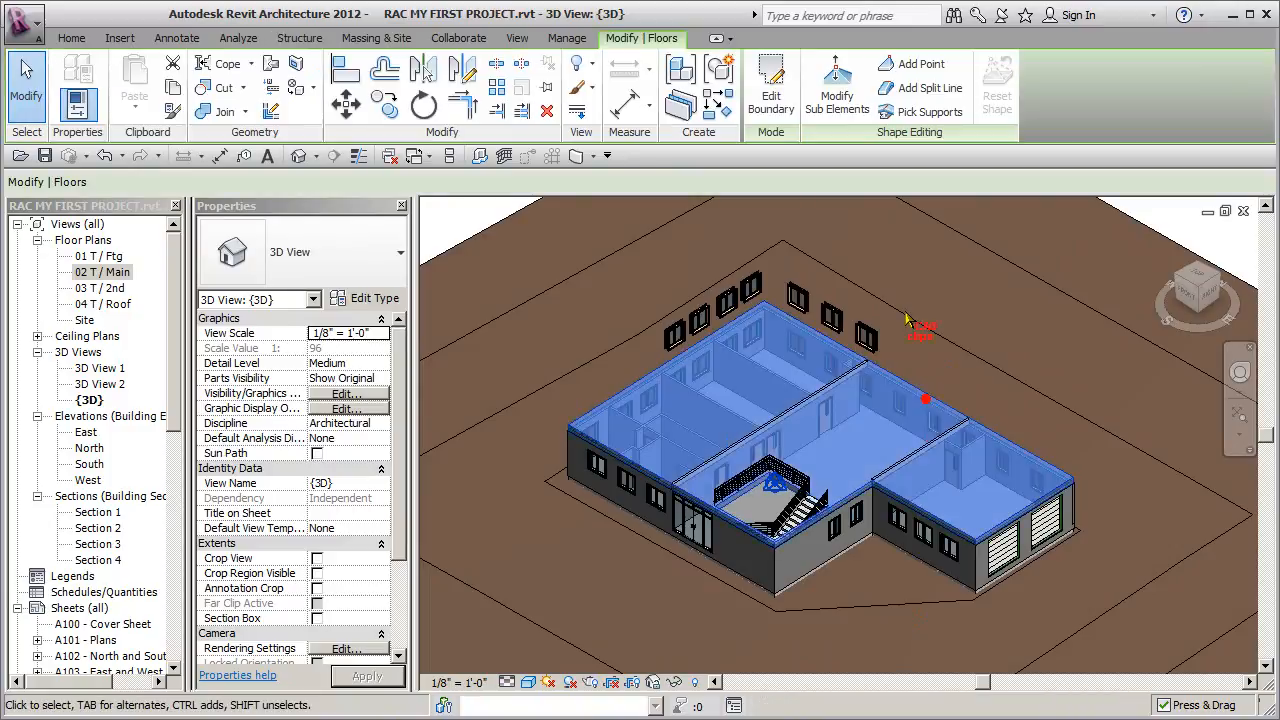
scroll(955, 510, up, 5)
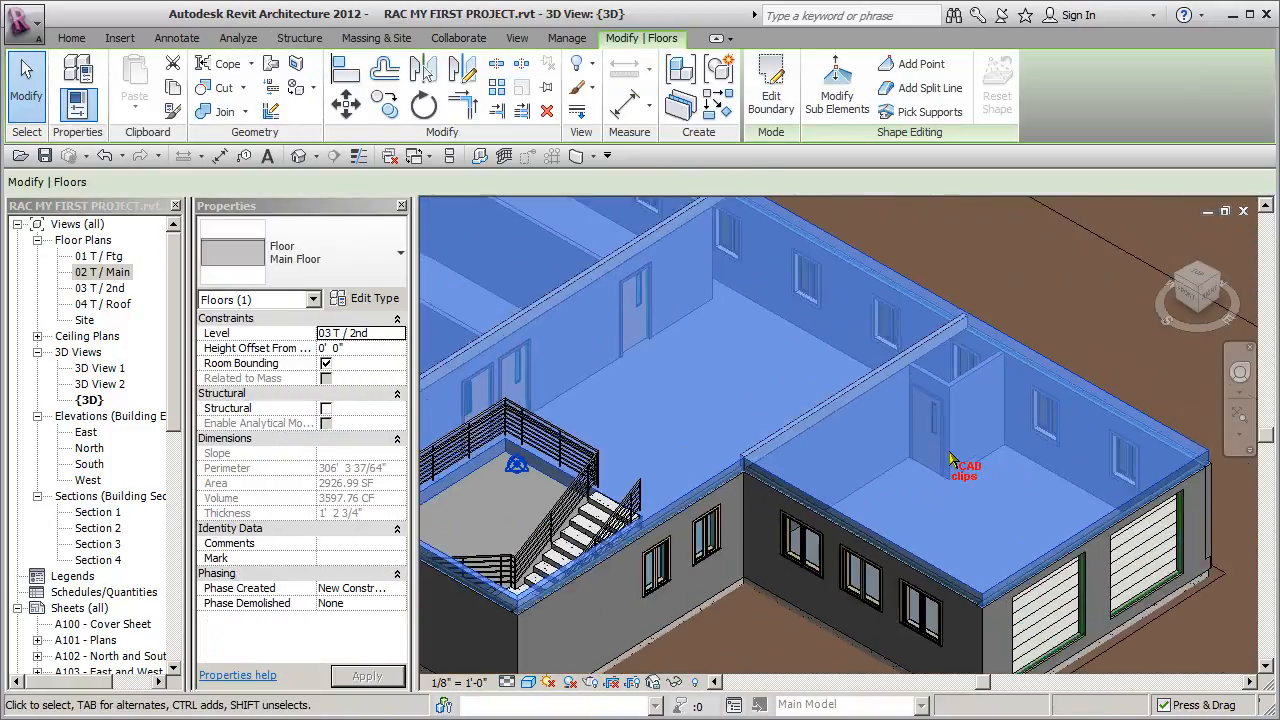
scroll(952, 508, up, 3)
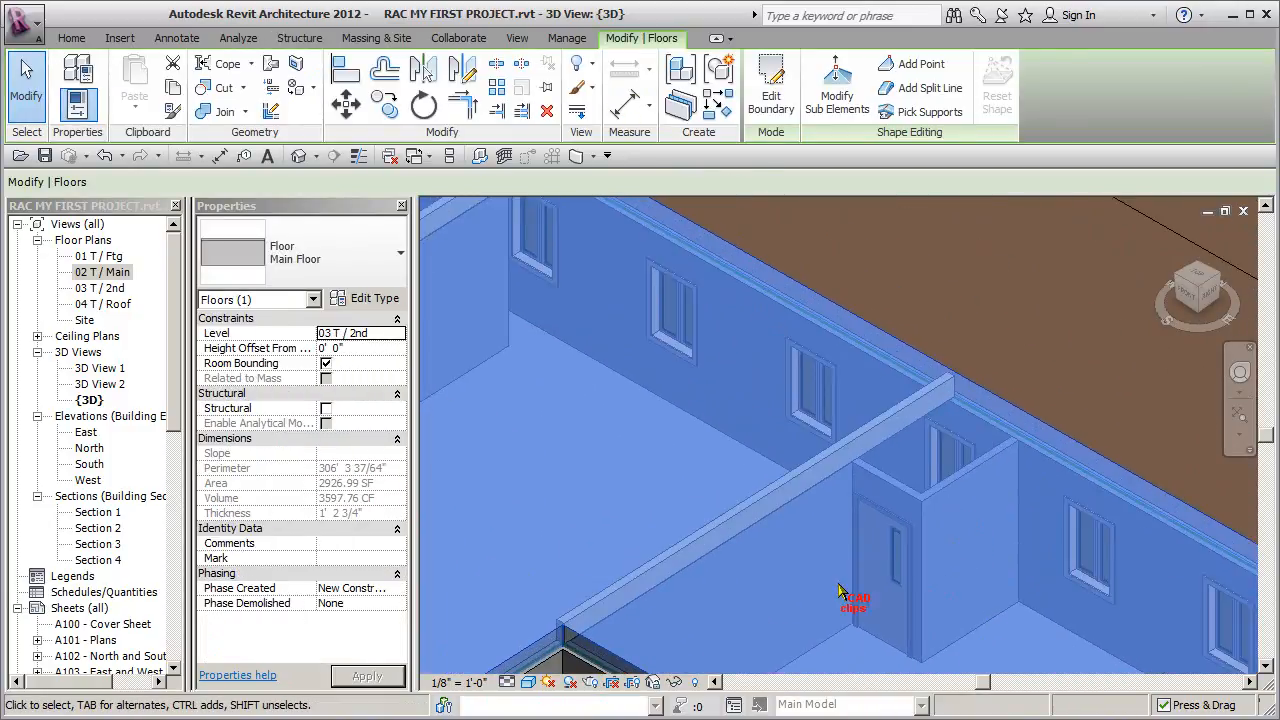
scroll(889, 590, down, 6)
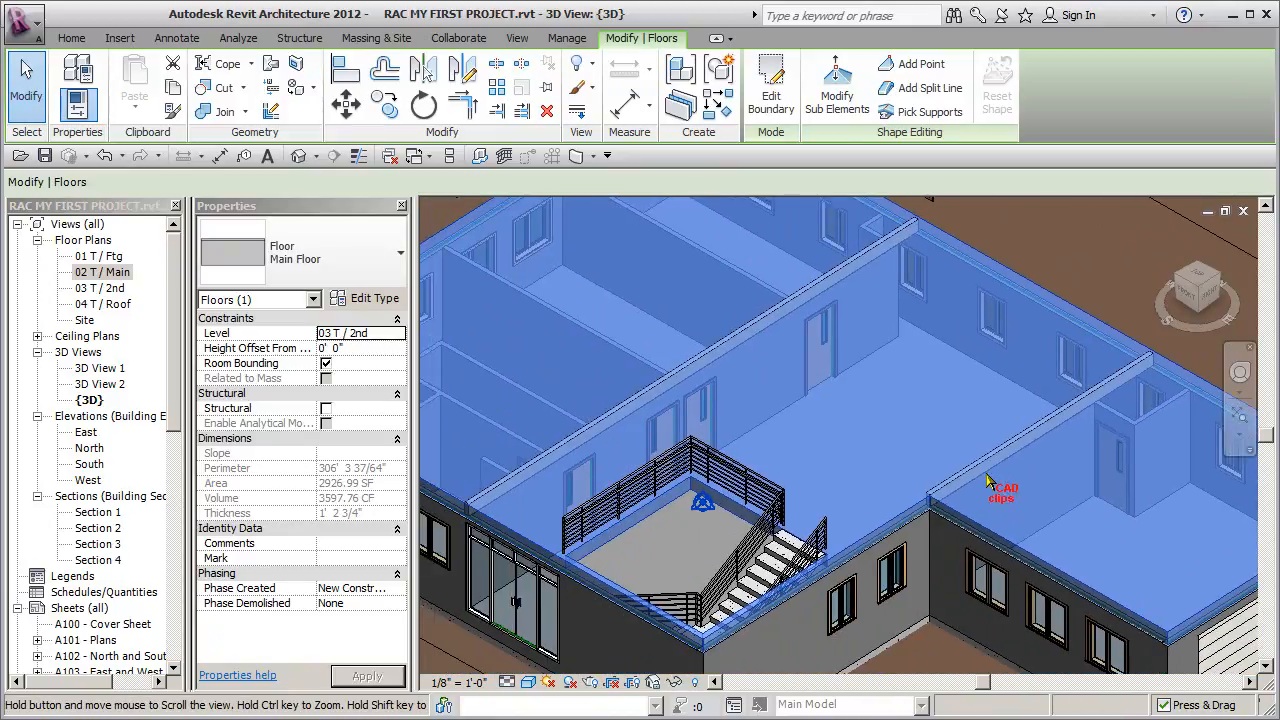
scroll(900, 410, down, 2)
scroll(815, 340, up, 2)
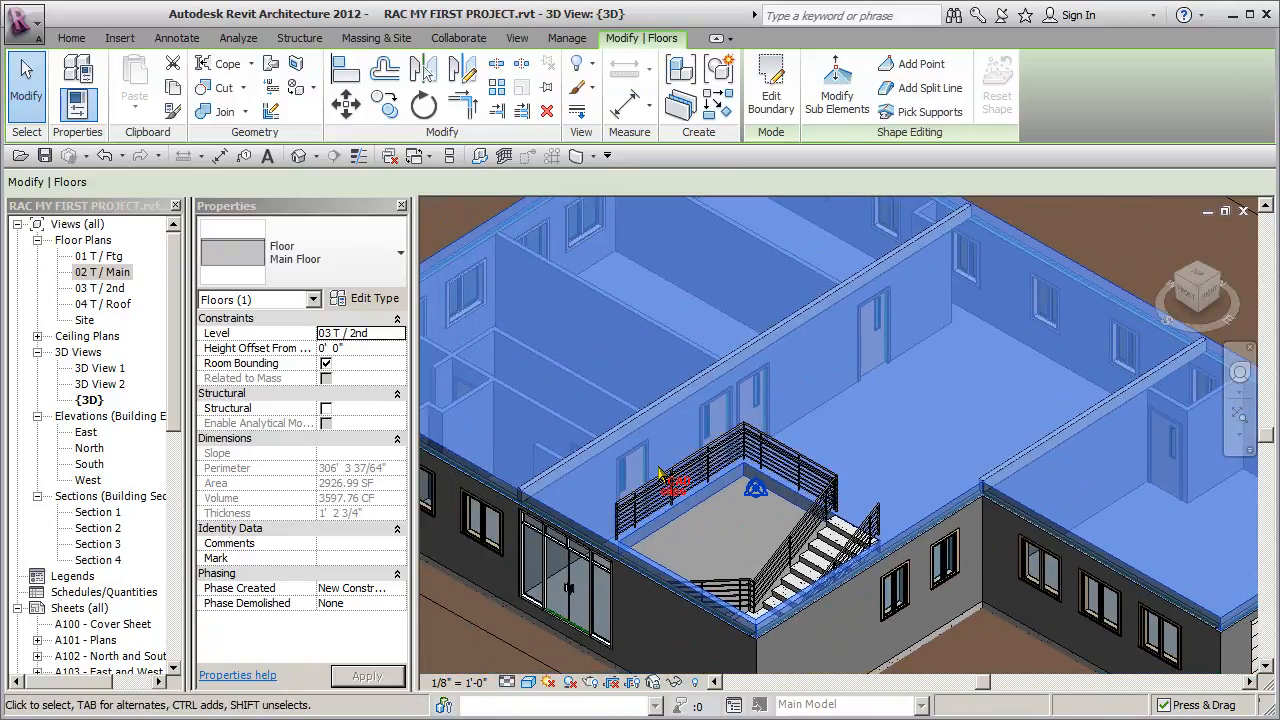
scroll(815, 482, down, 5)
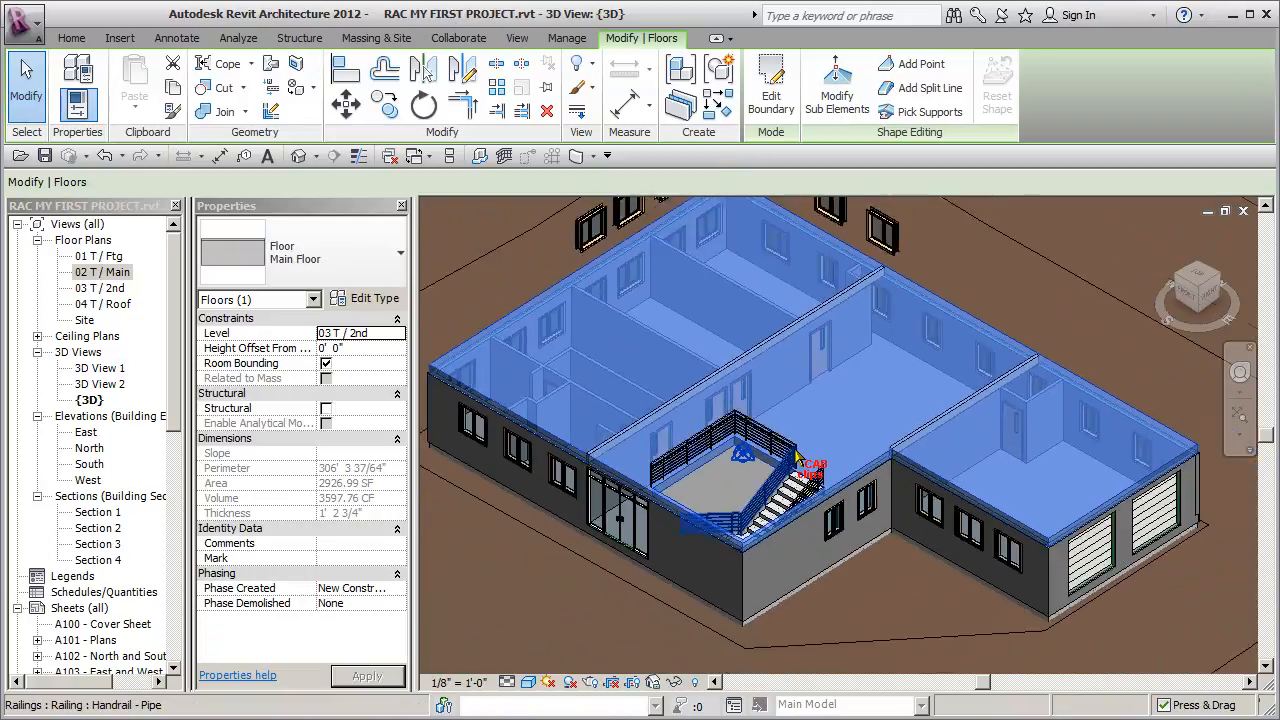
click(866, 573)
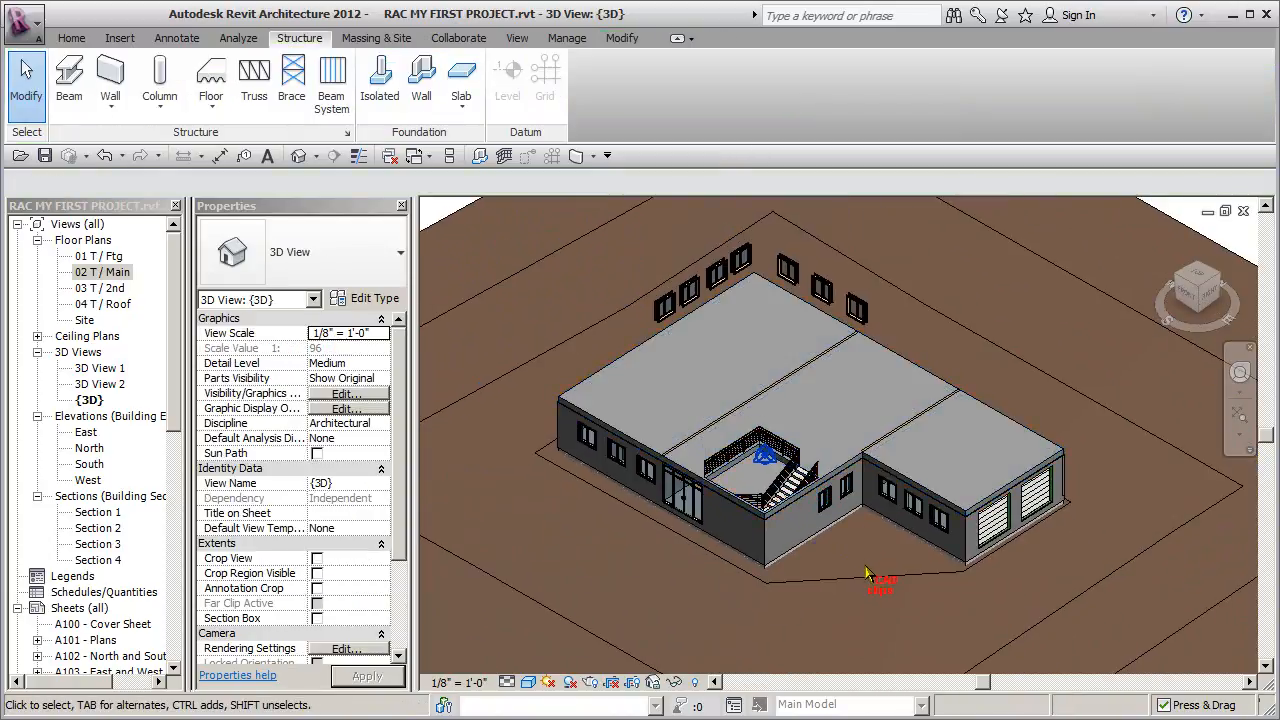